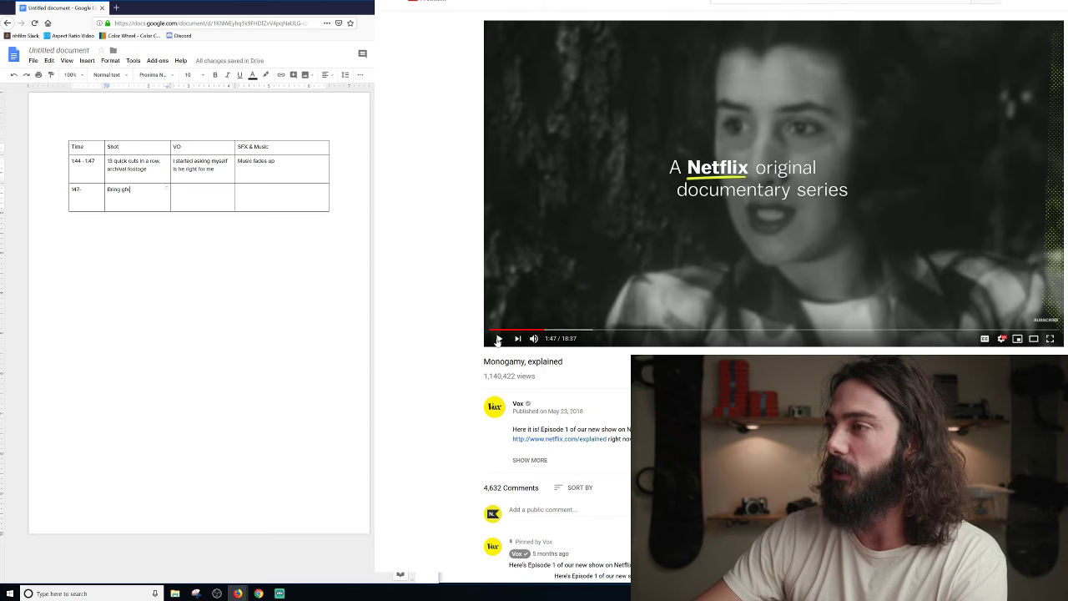
Replay the Netflix title shot around 1:47–1:48 and add "archival shot w/ old film overlay," to the second row's Shot note.
left_click(499, 338)
left_click(499, 338)
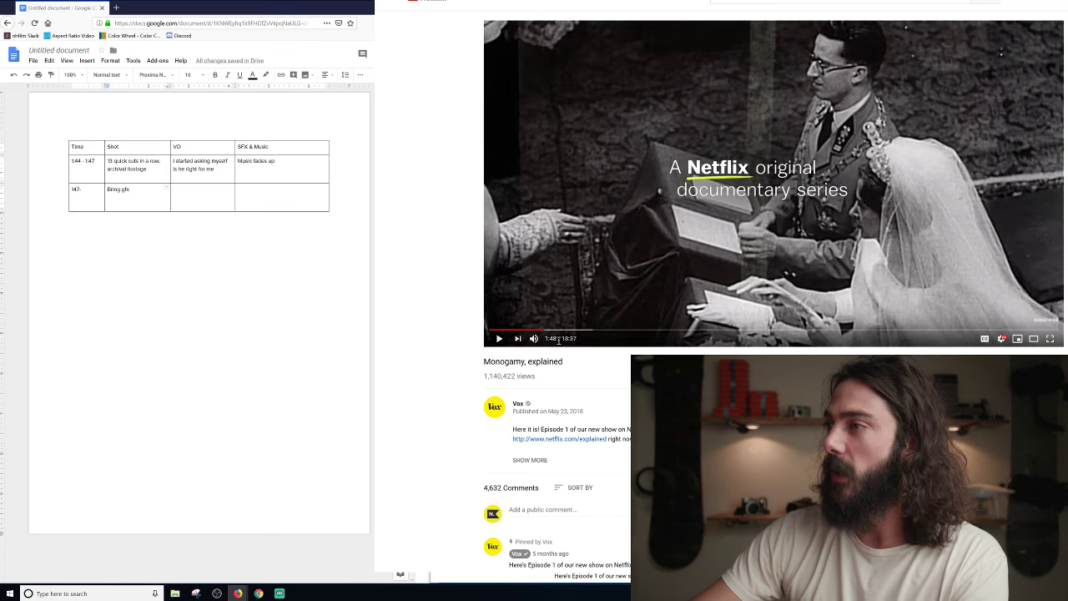
left_click(538, 331)
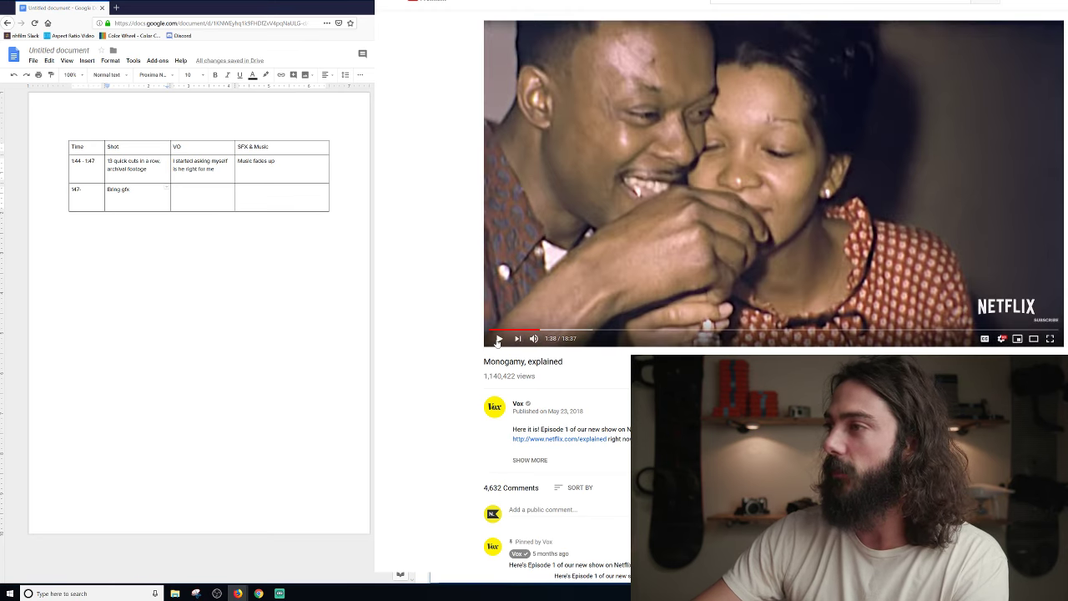
left_click(499, 338)
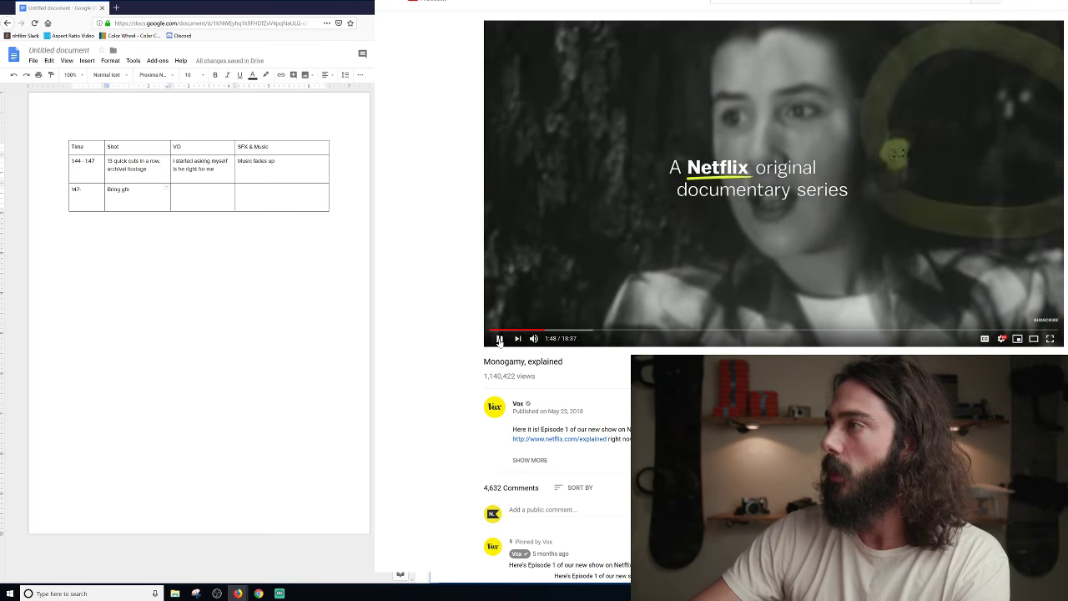
left_click(500, 338)
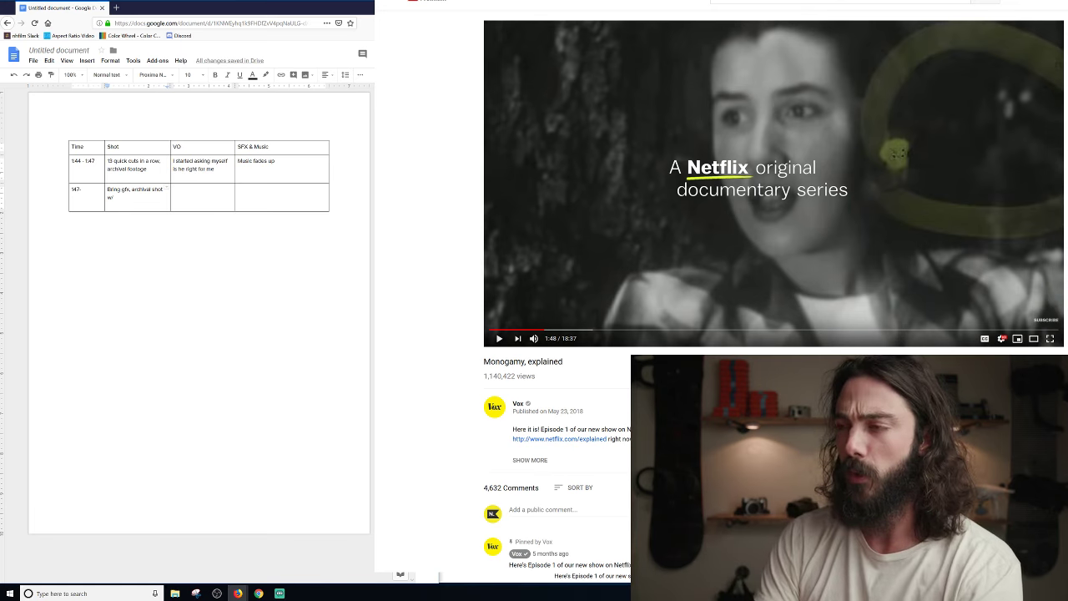
type("old")
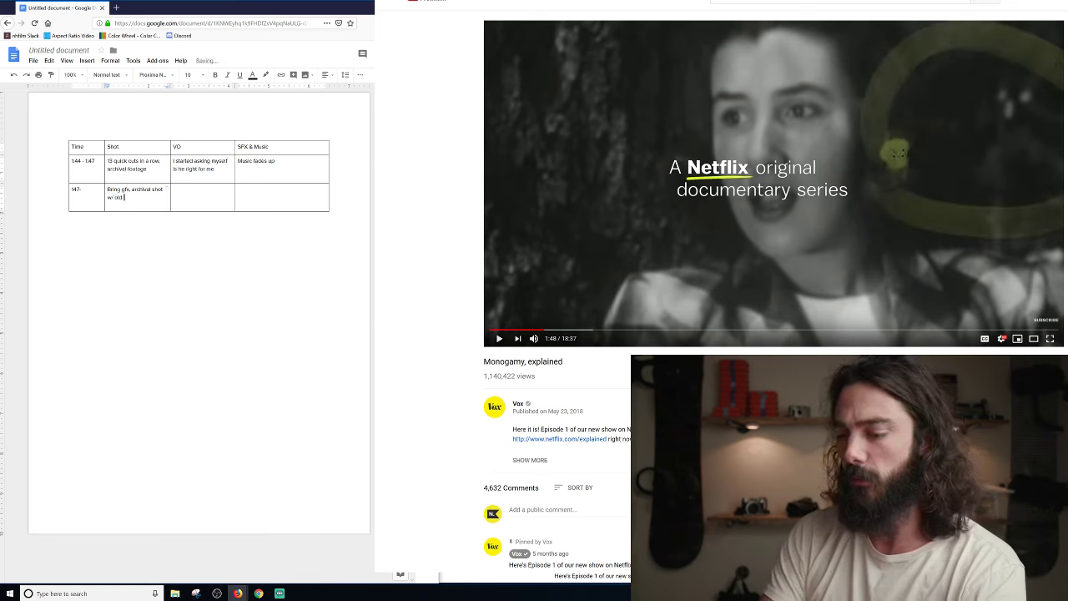
type(" film overla")
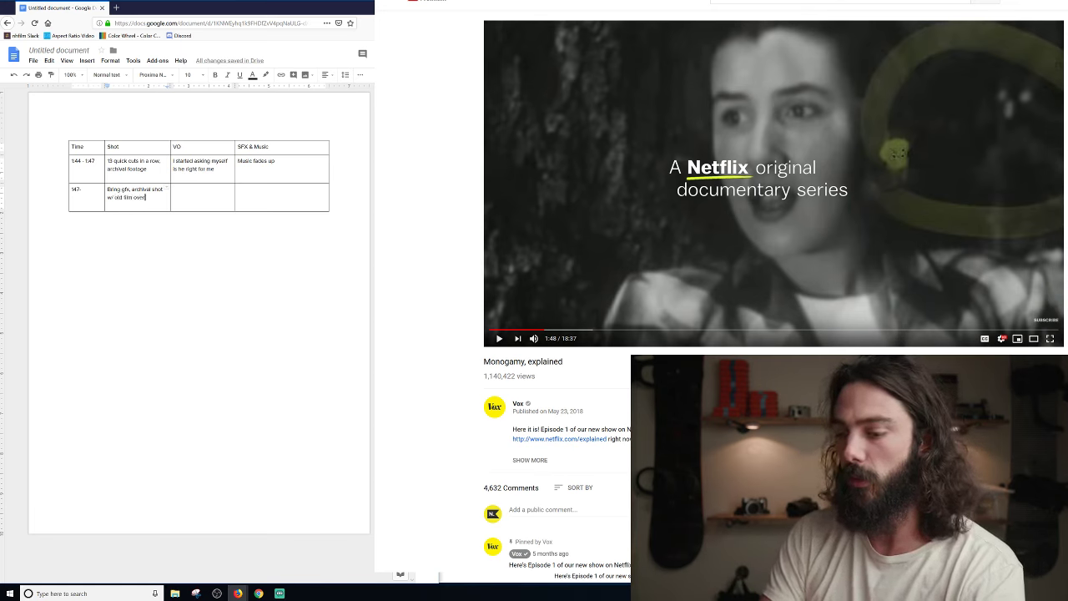
type("y,")
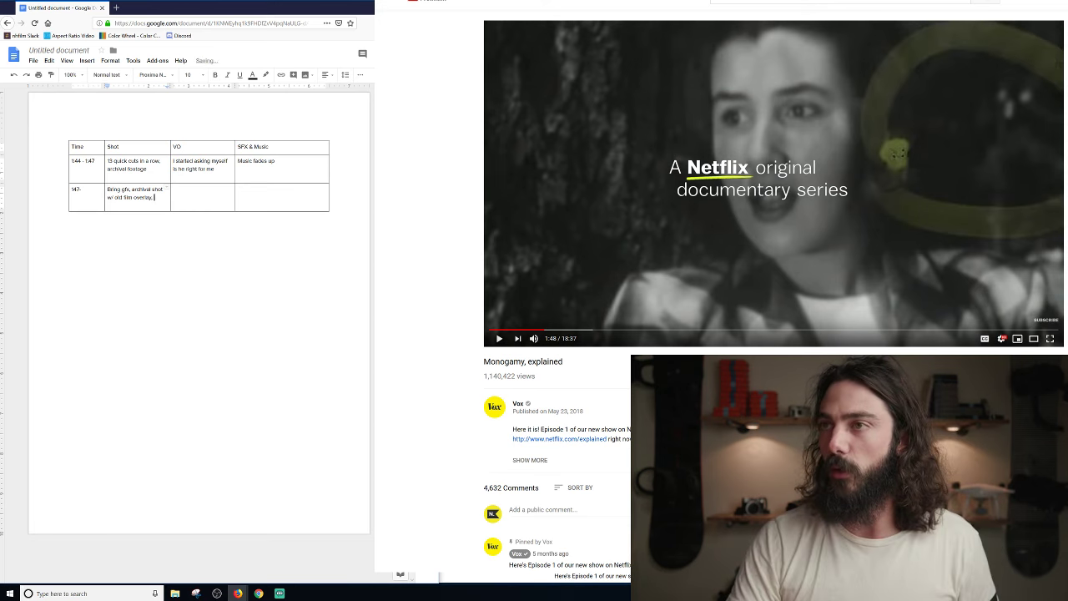
Play the opening of another Explained episode as far as its Netflix title to compare the graphics, and return to the Monogamy video.
left_click(499, 339)
left_click(499, 339)
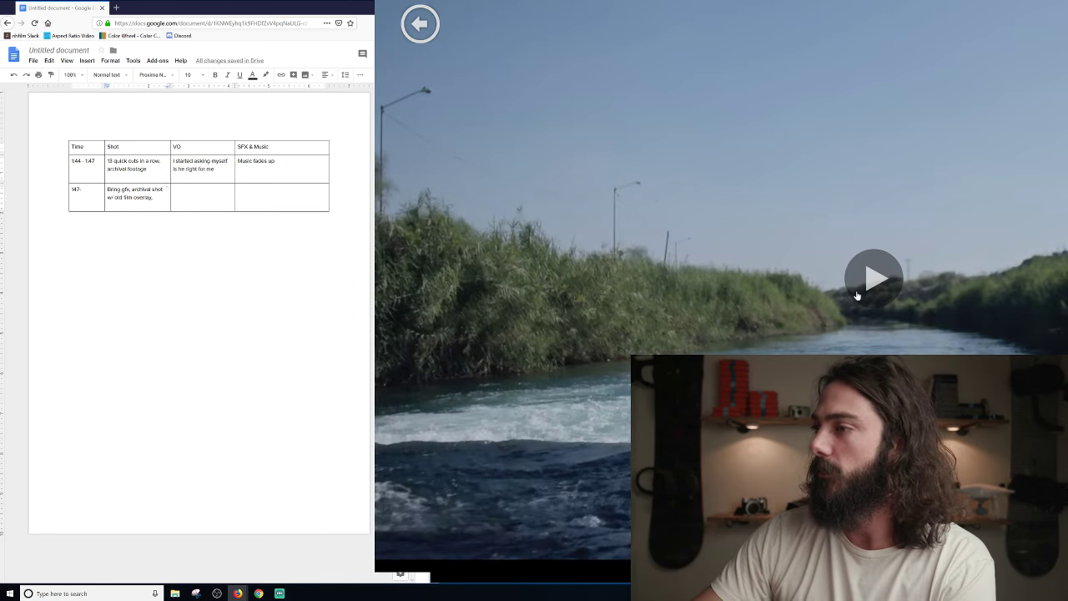
left_click(854, 299)
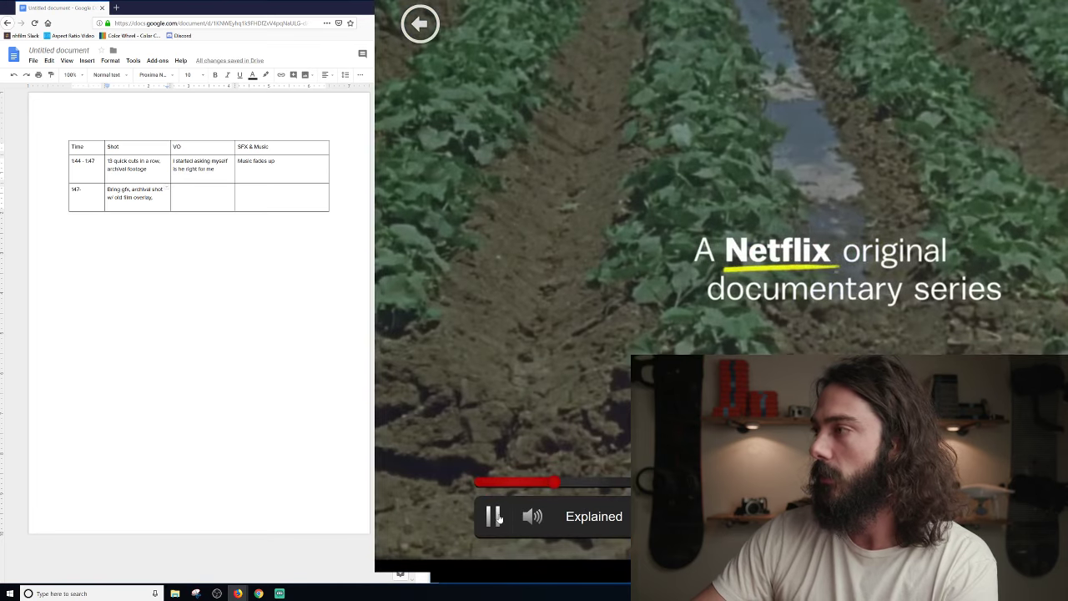
left_click(1034, 225)
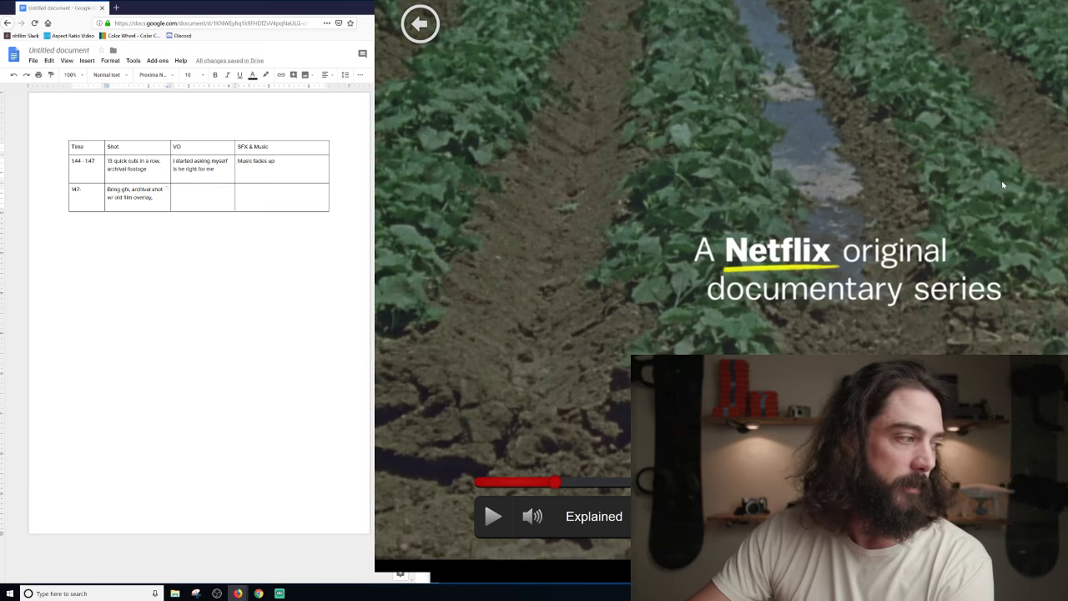
key("Escape")
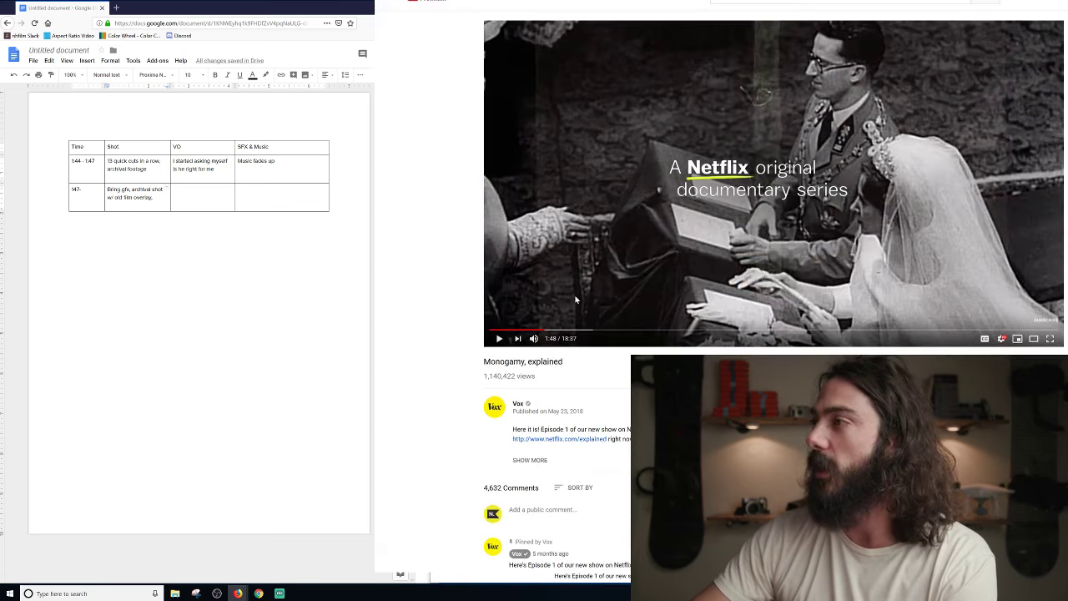
Play the title sequence from 1:48 to 1:50 in short bursts and compare its shots with the earlier cuts around 1:31.
left_click(499, 339)
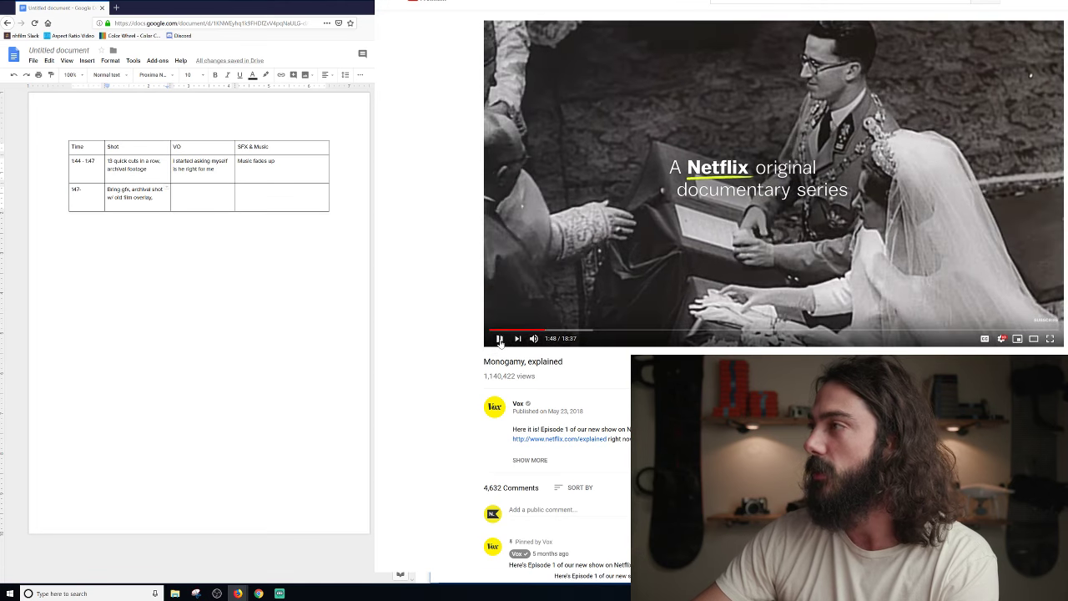
left_click(499, 339)
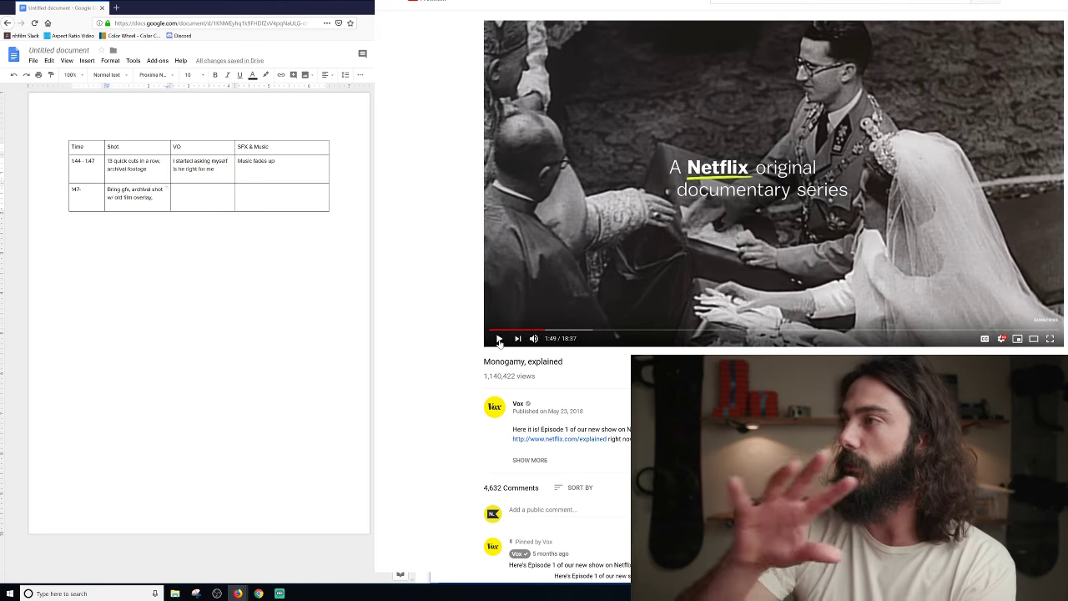
left_click(499, 339)
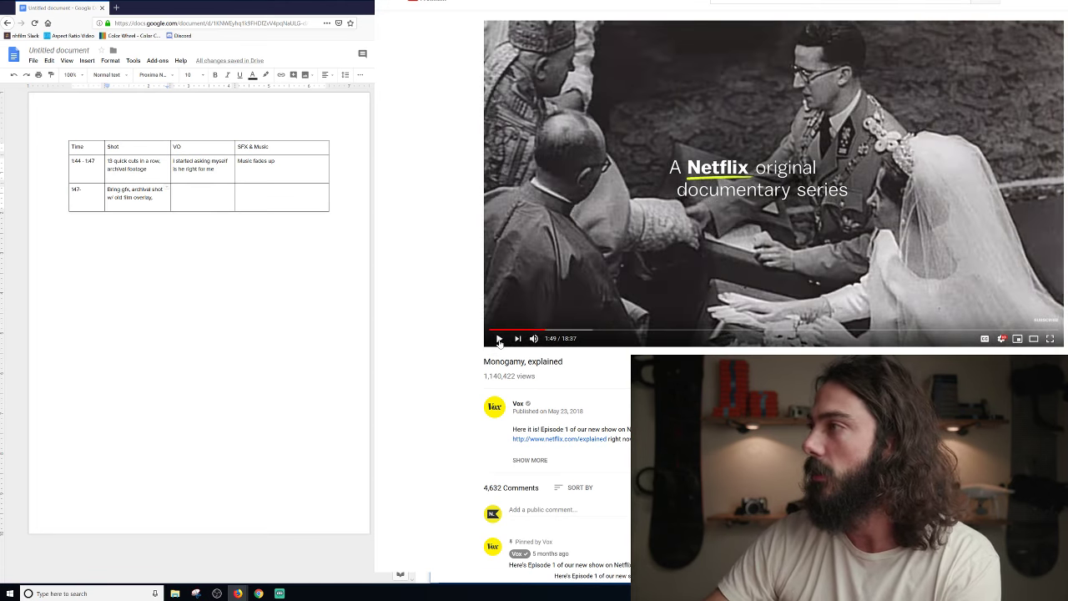
left_click(500, 339)
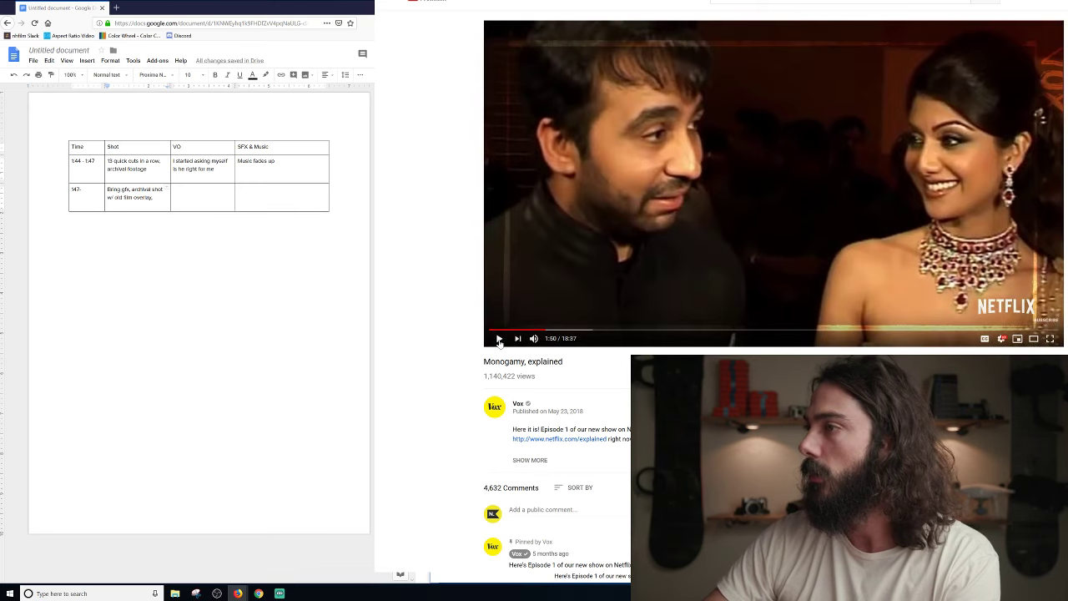
left_click(537, 331)
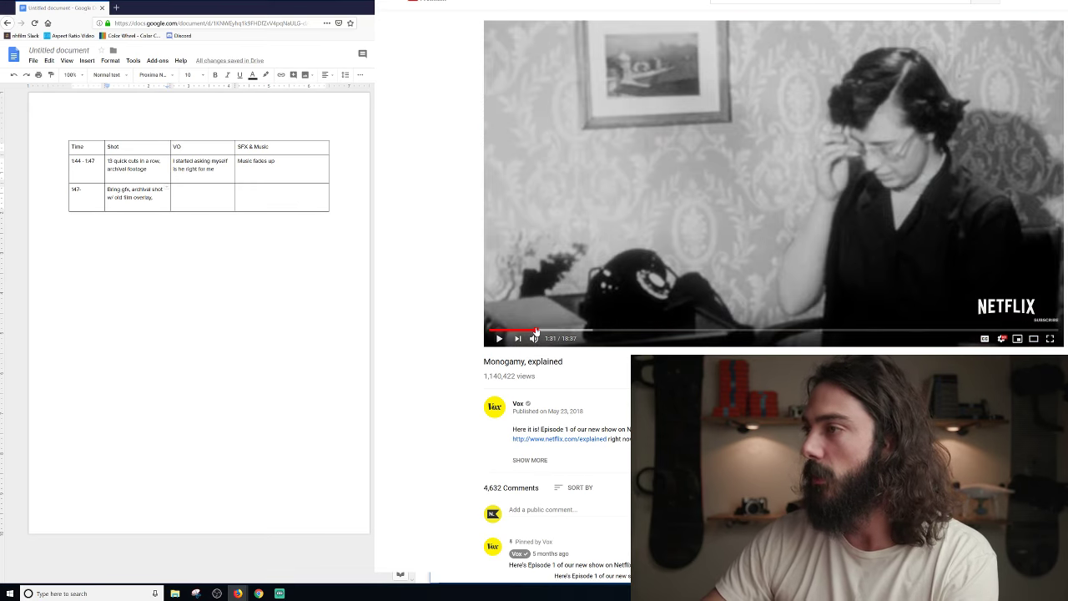
left_click(542, 331)
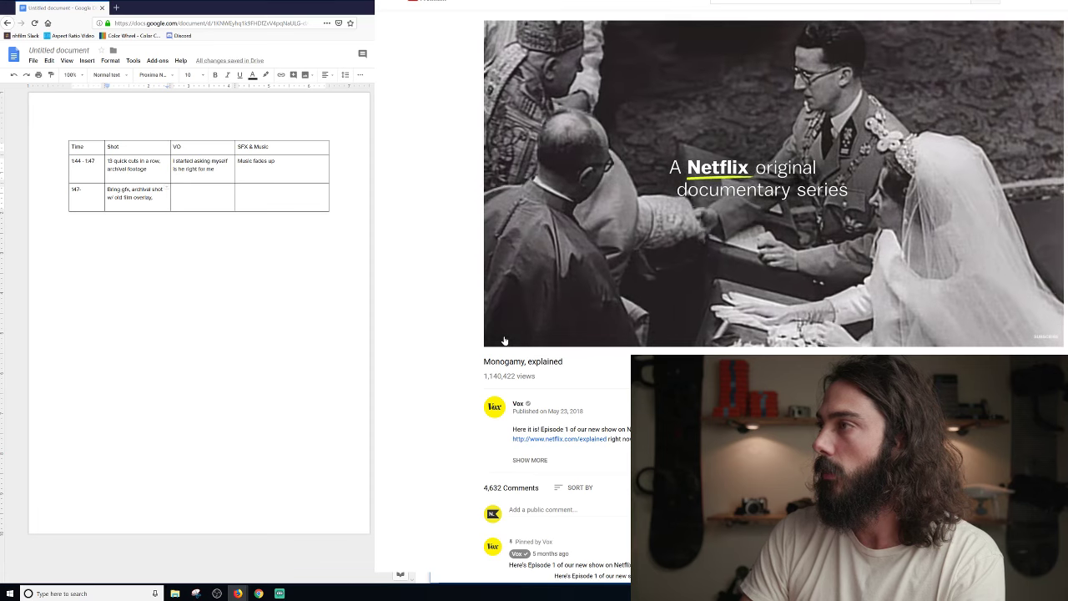
left_click(502, 339)
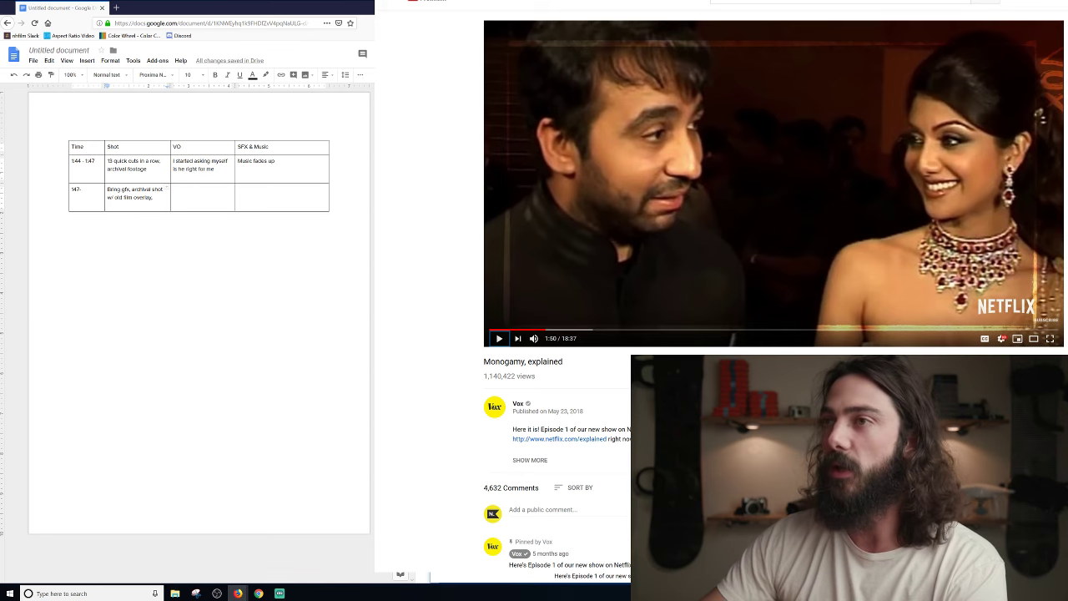
Append ", mix of black and white footage" to the first row's Shot note and "shot pacing slows down" to the second row's.
double_click(149, 169)
type(", ")
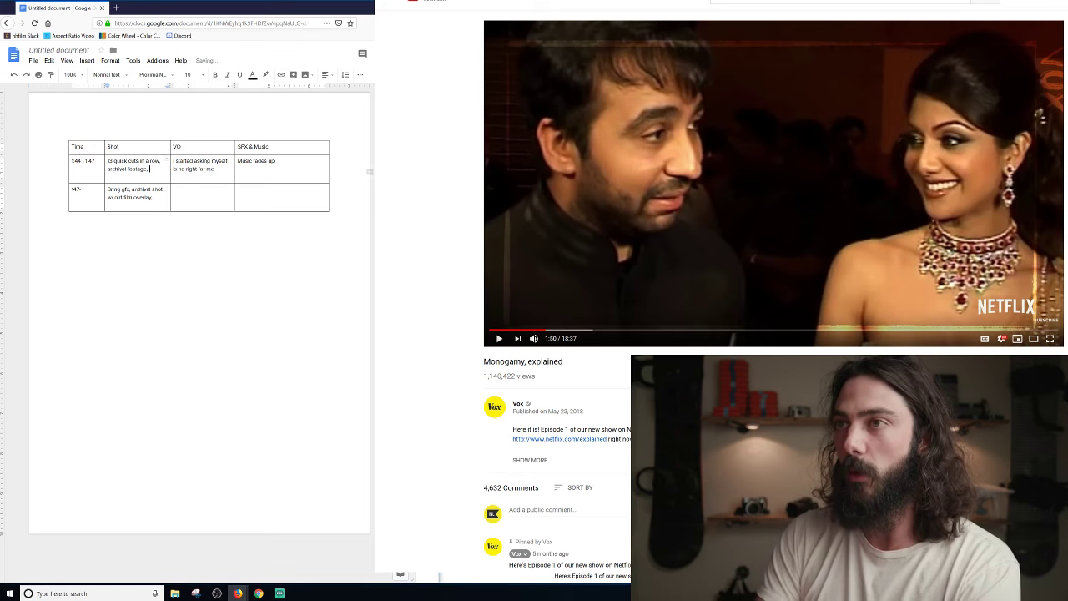
type("mix of bla")
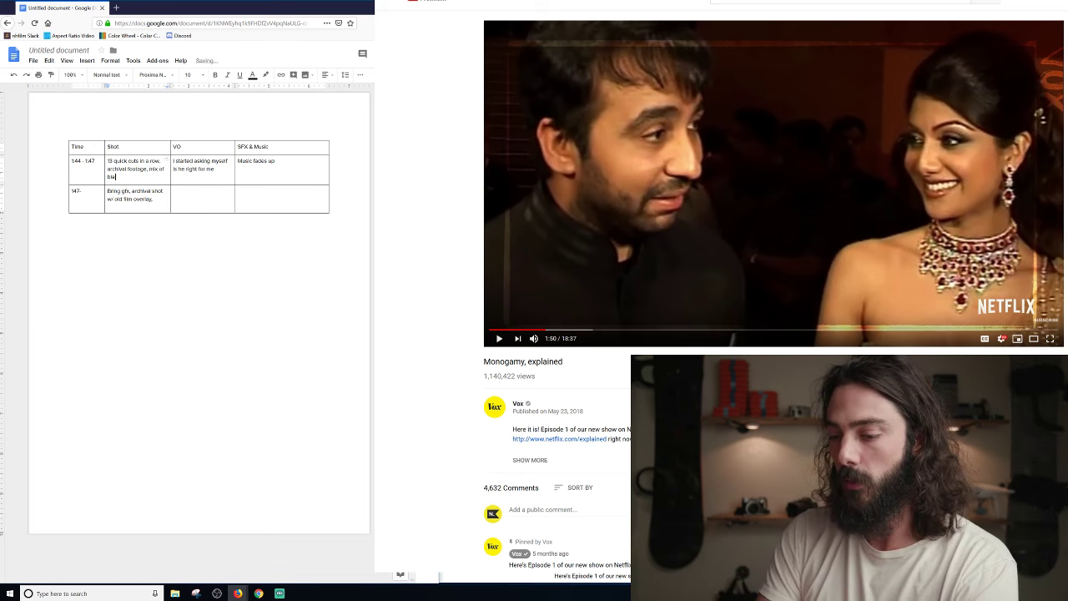
type("ck and white footage.")
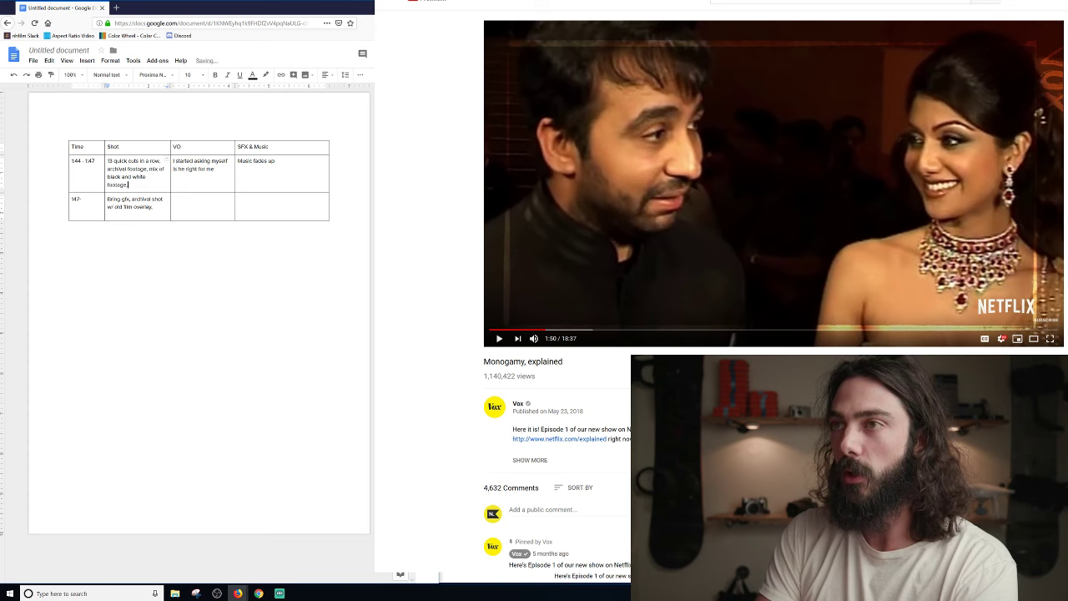
key("BackSpace")
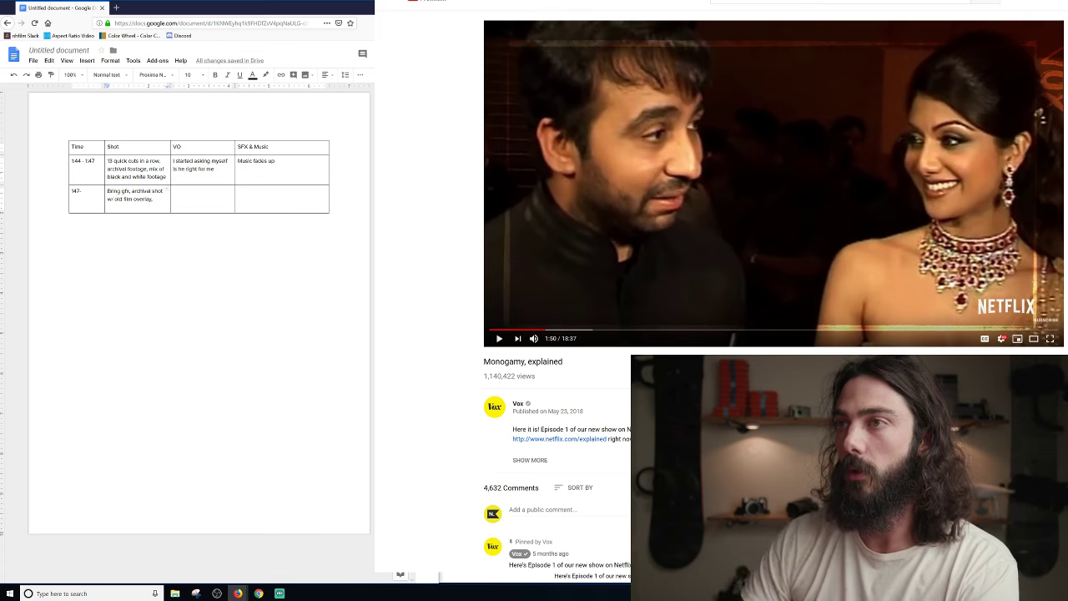
type("ahot")
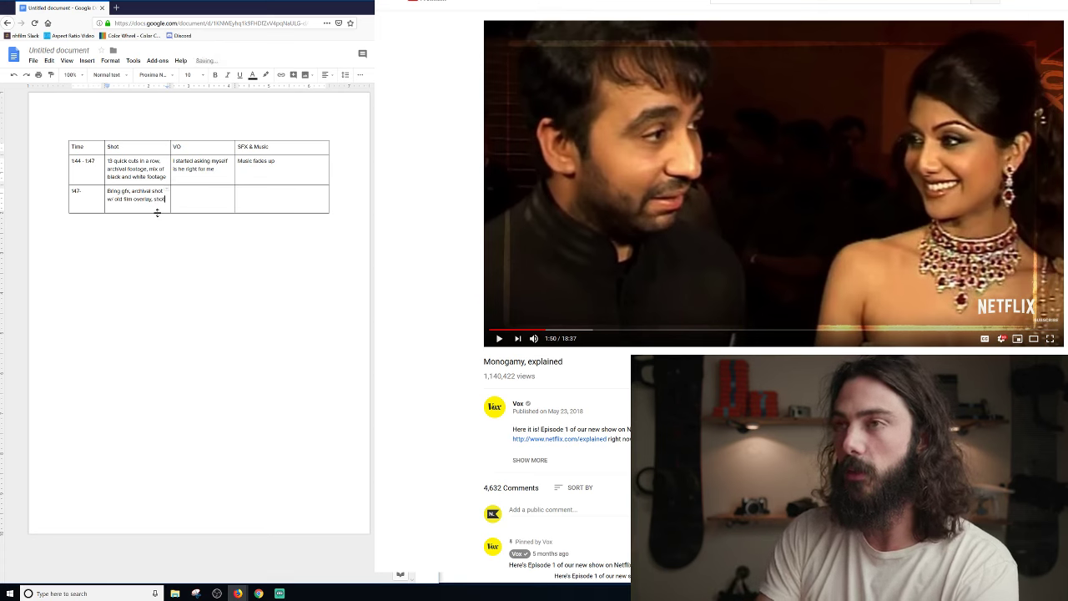
type(" pacing slows down")
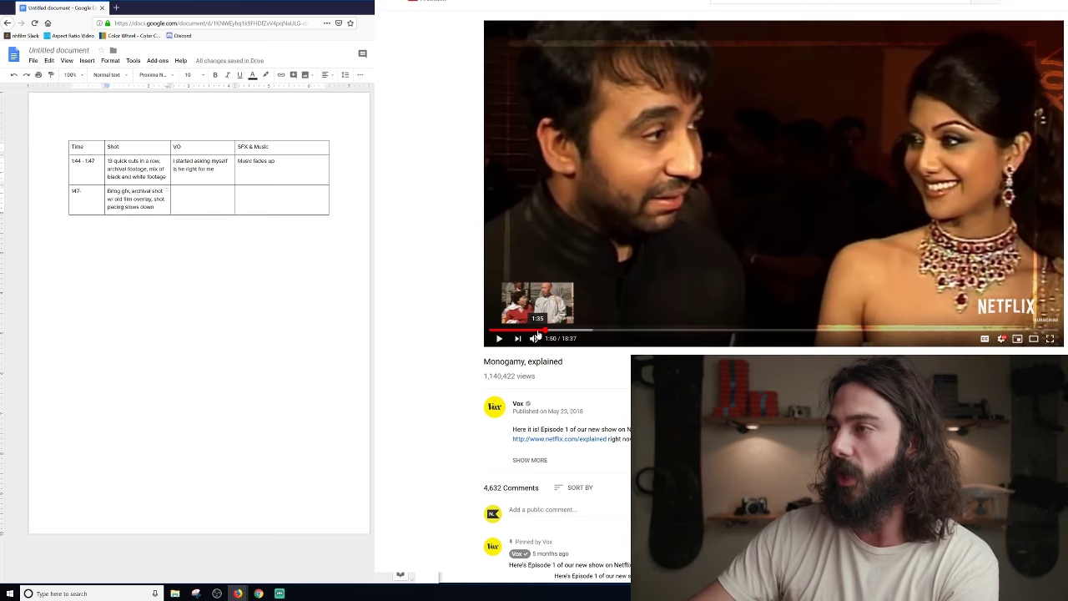
Replay the cuts from about 1:39 through the titles, stop at 1:47, and check them against the first row's VO note.
left_click(538, 330)
key("space")
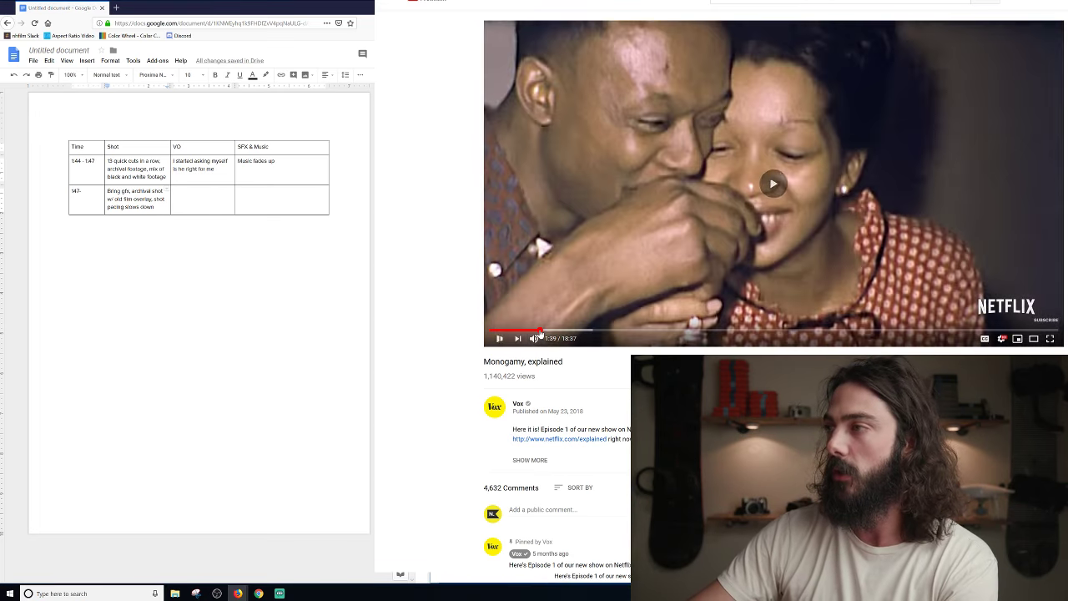
key("space")
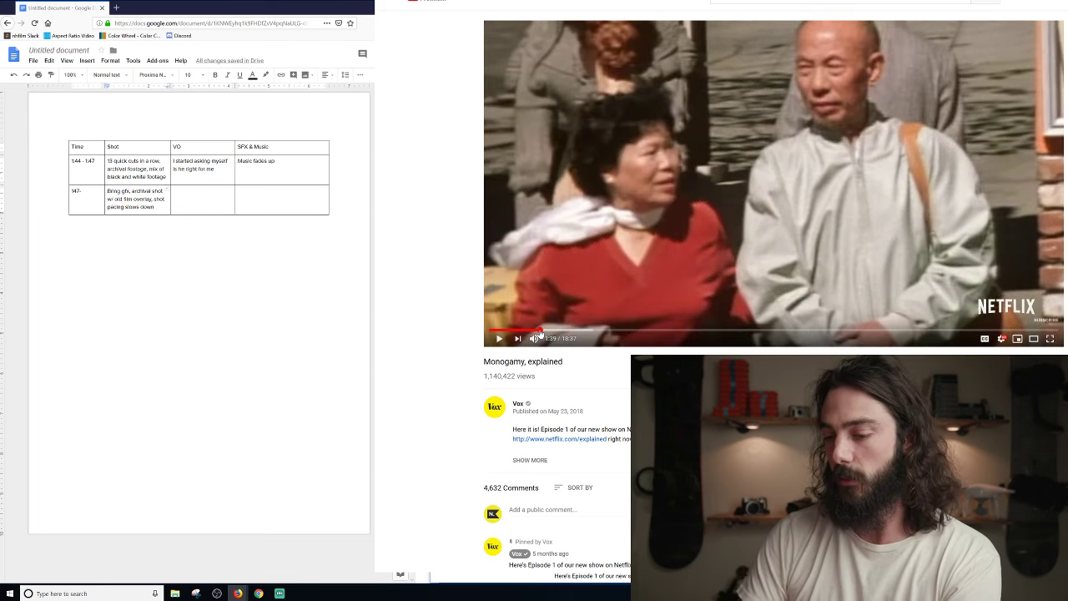
key("space")
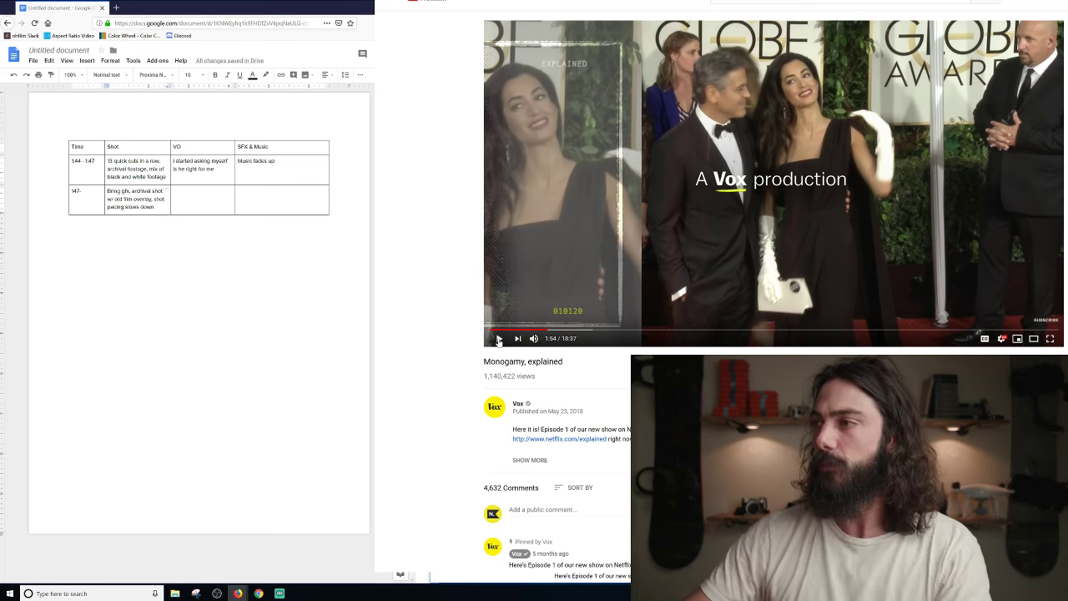
left_click(542, 331)
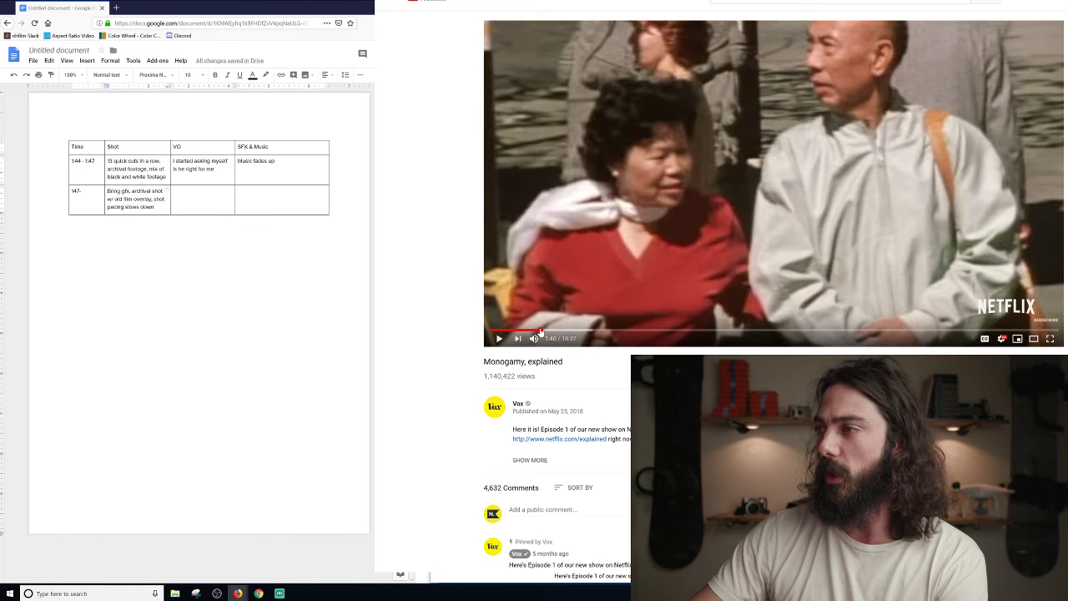
left_click_drag(541, 332, 544, 332)
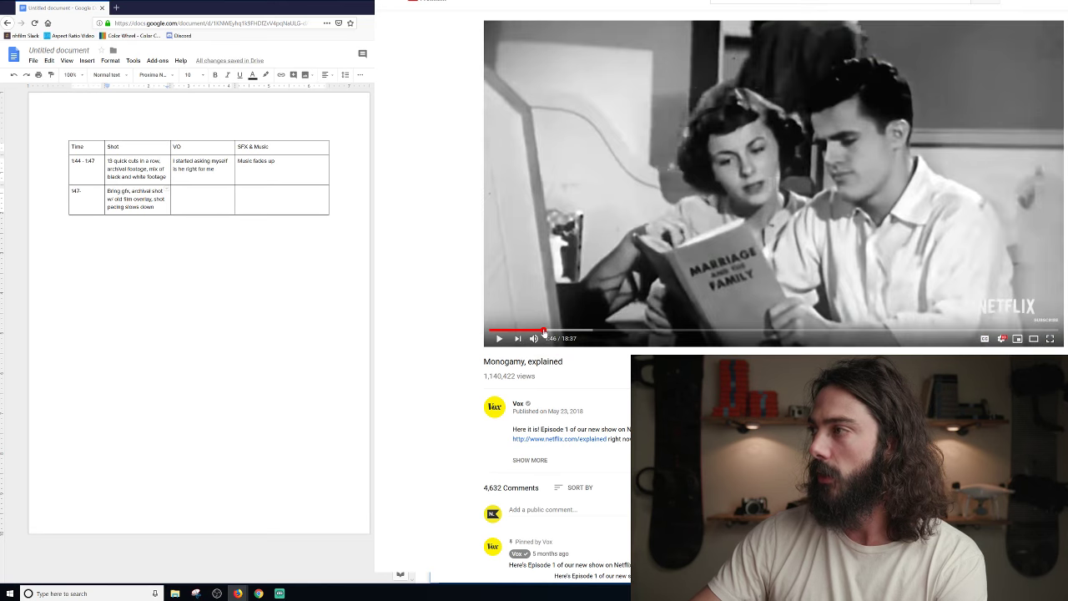
key("space")
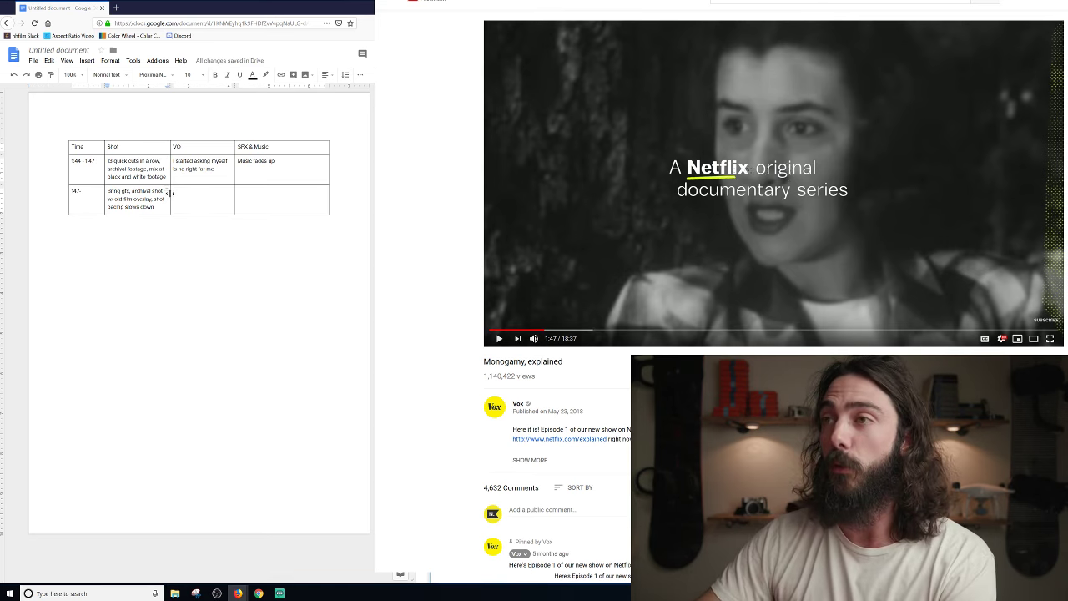
left_click_drag(185, 161, 214, 169)
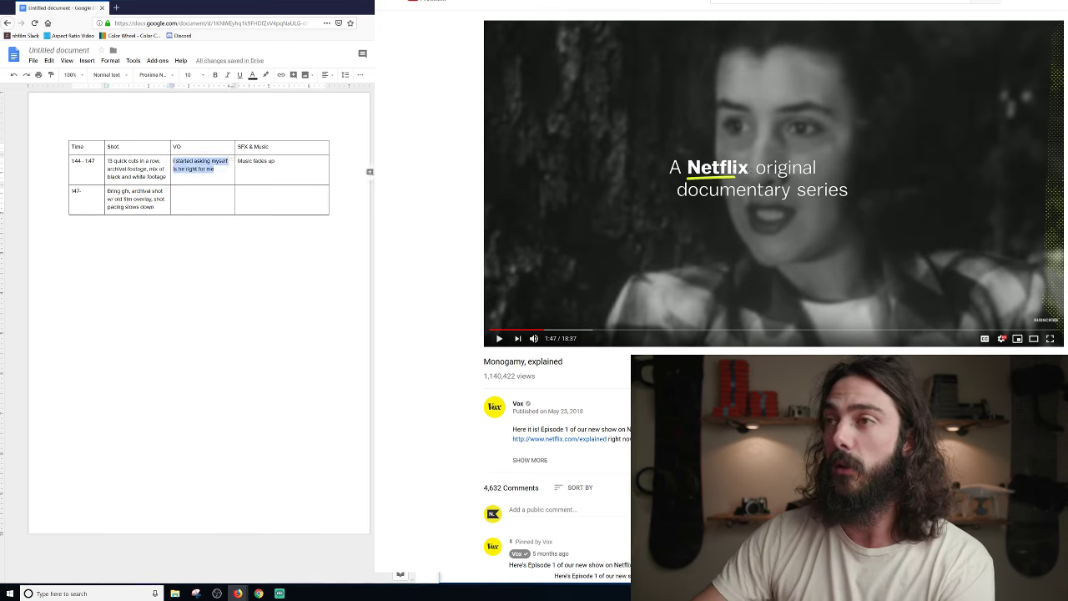
left_click(191, 169)
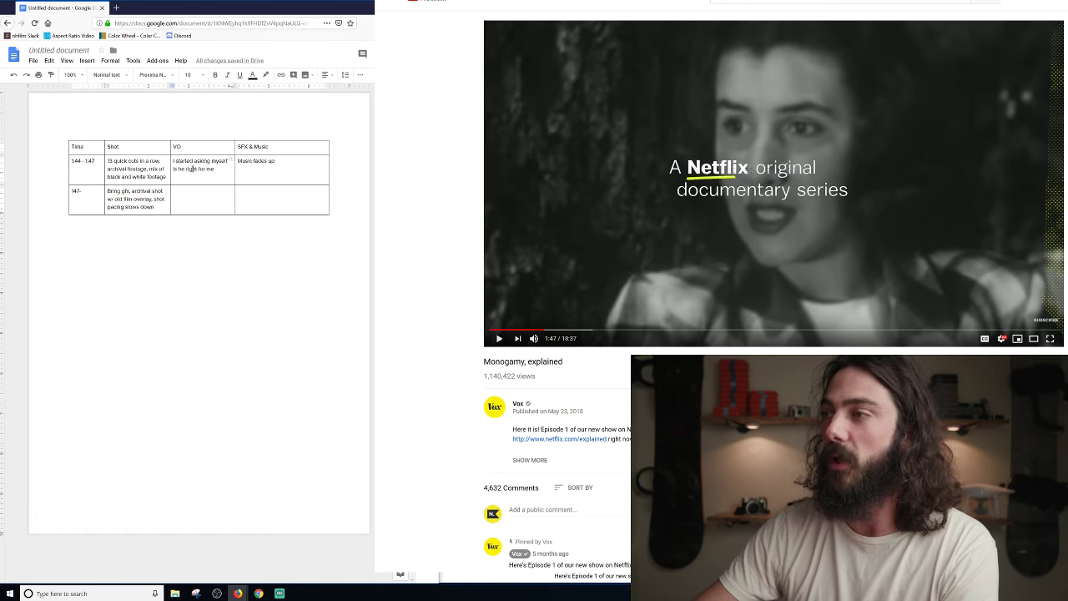
Play the title sequence from 1:47 to 1:54 and replay it with stops at 1:52 and 1:53 to study its sound and graphics.
left_click(499, 339)
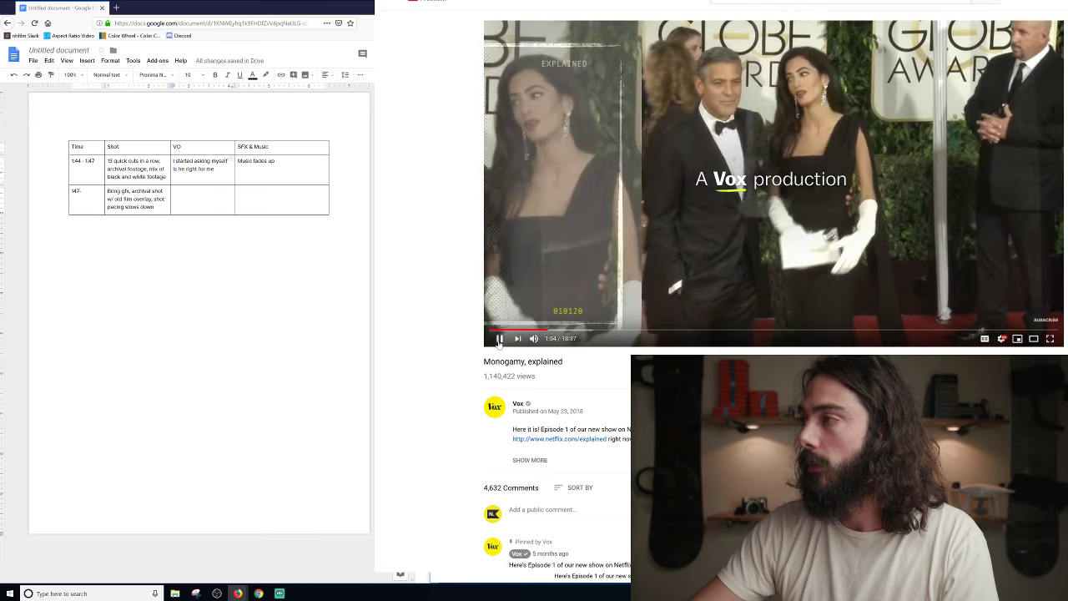
left_click(499, 339)
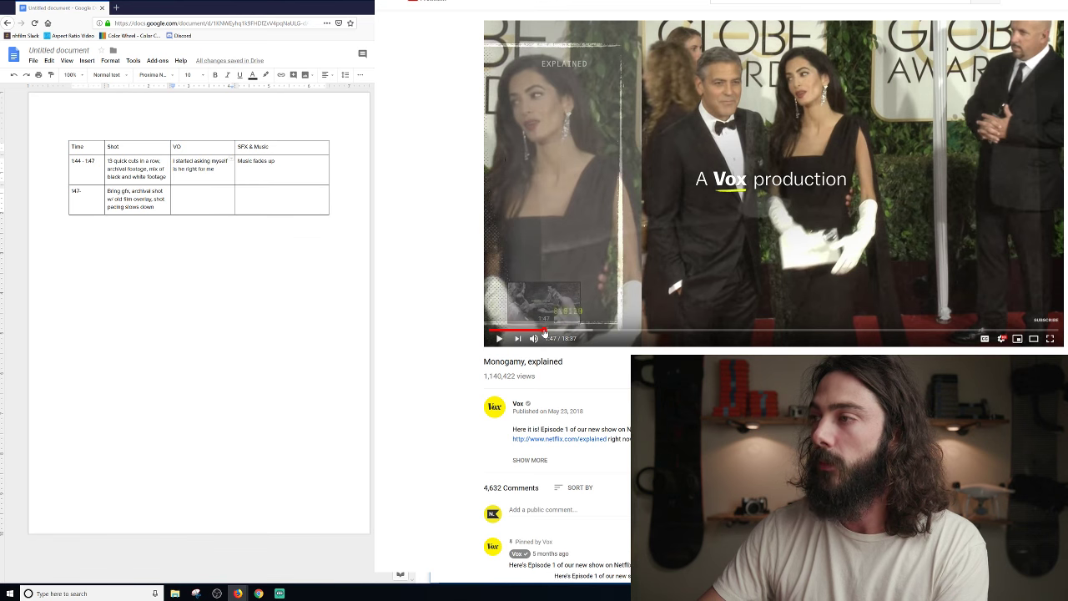
left_click(545, 330)
left_click(499, 339)
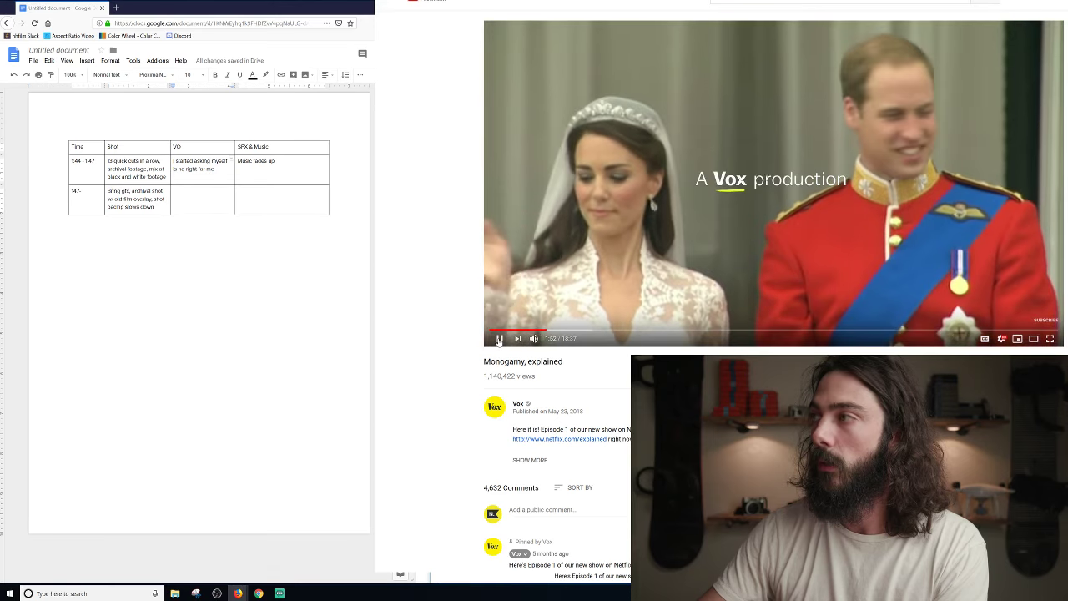
left_click(499, 339)
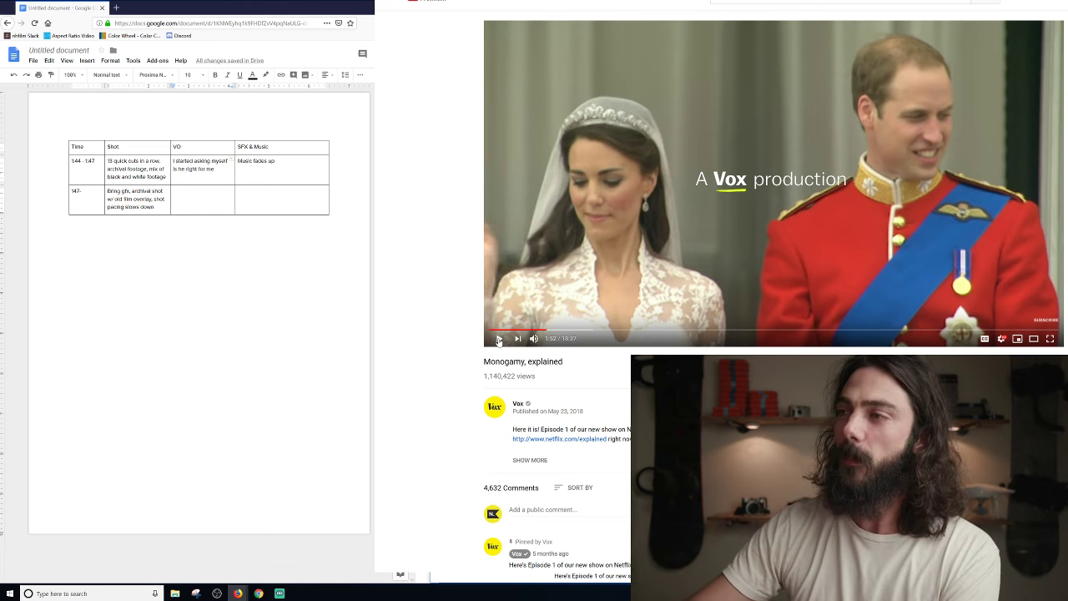
left_click(499, 339)
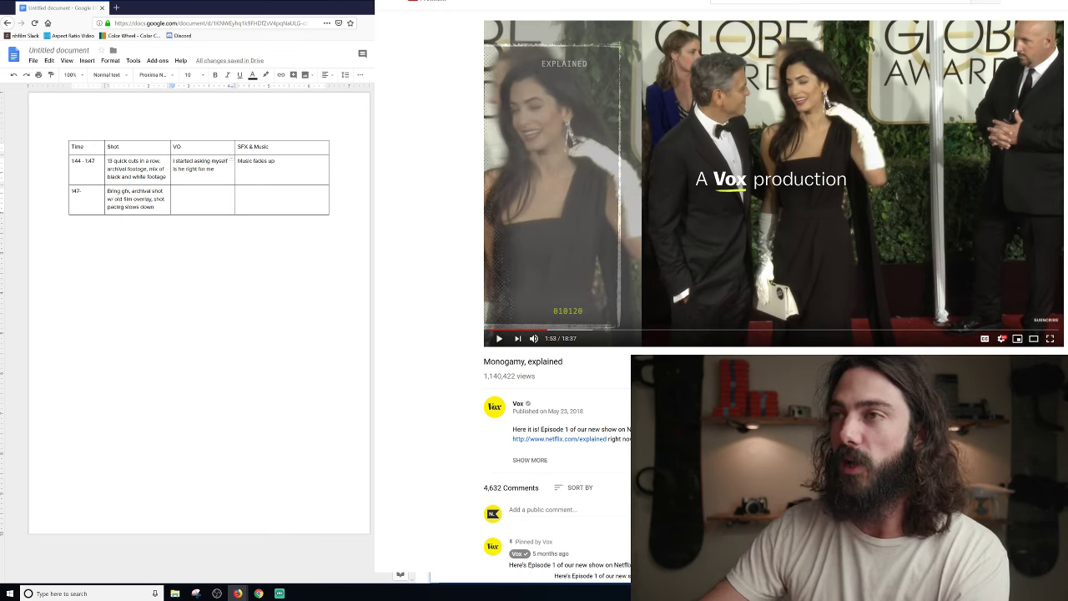
Enter "Sound bites from archival footage" as the second row's VO note.
left_click(194, 194)
type("Sound bites from")
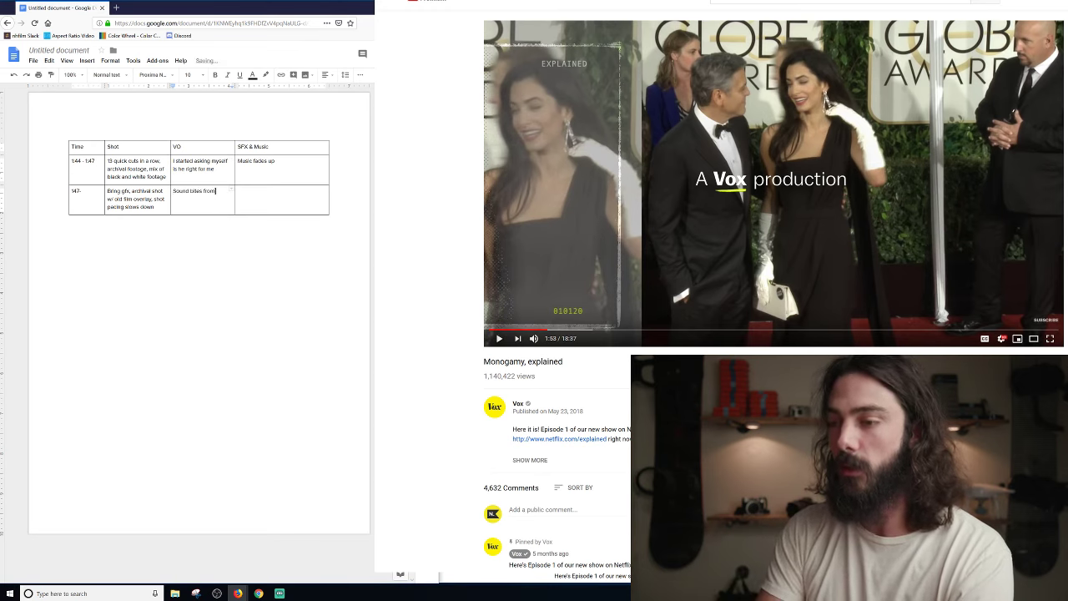
type(" archival f")
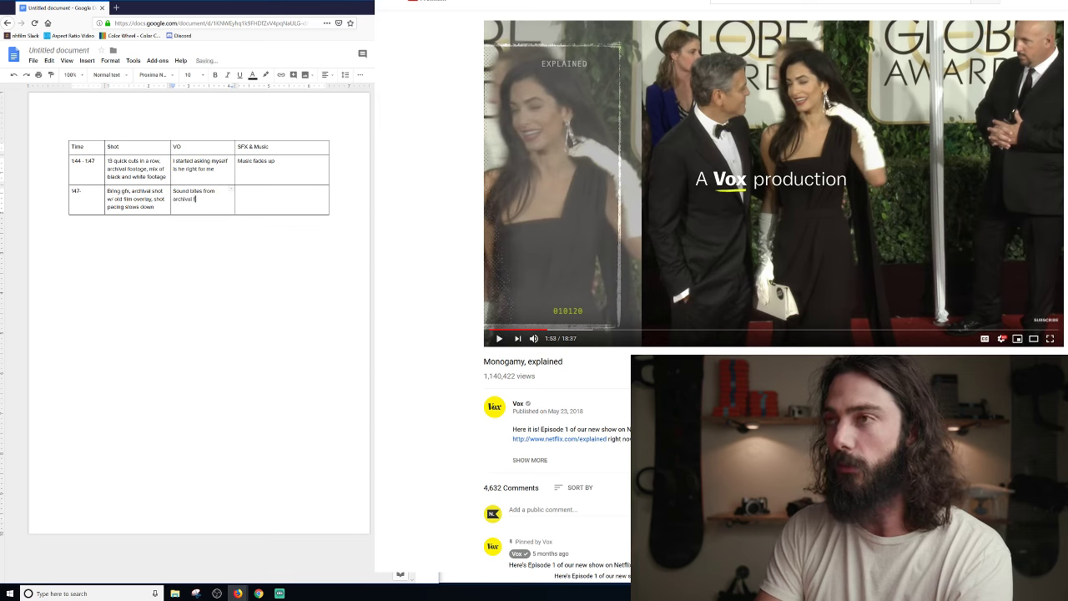
type("ootage")
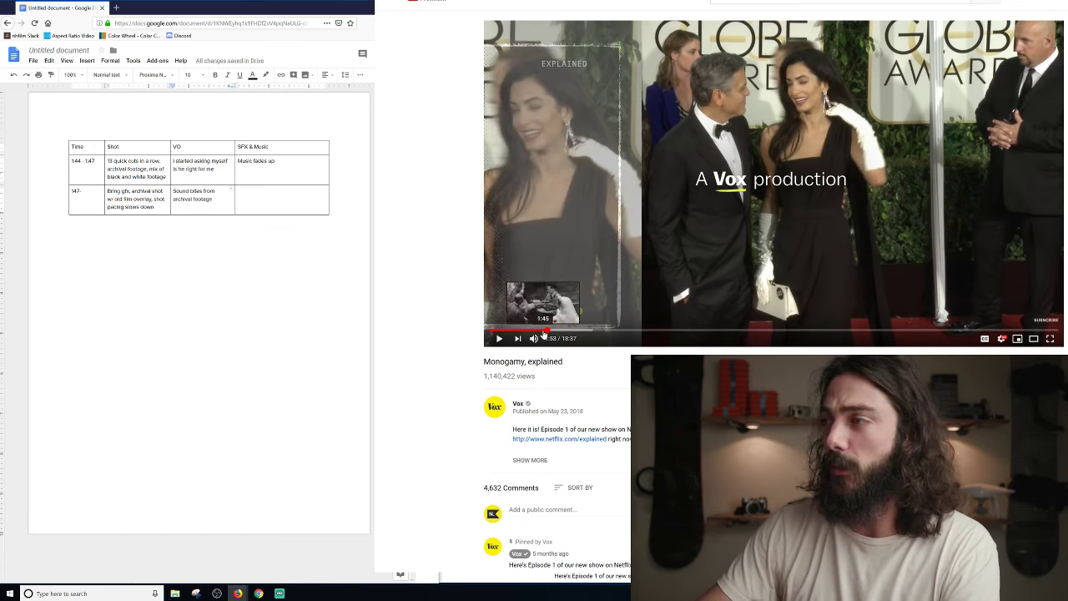
Replay the title sequence between about 1:47 and 1:54, stopping around 1:50 to examine the overlays on the archival shots.
left_click(544, 330)
left_click(500, 338)
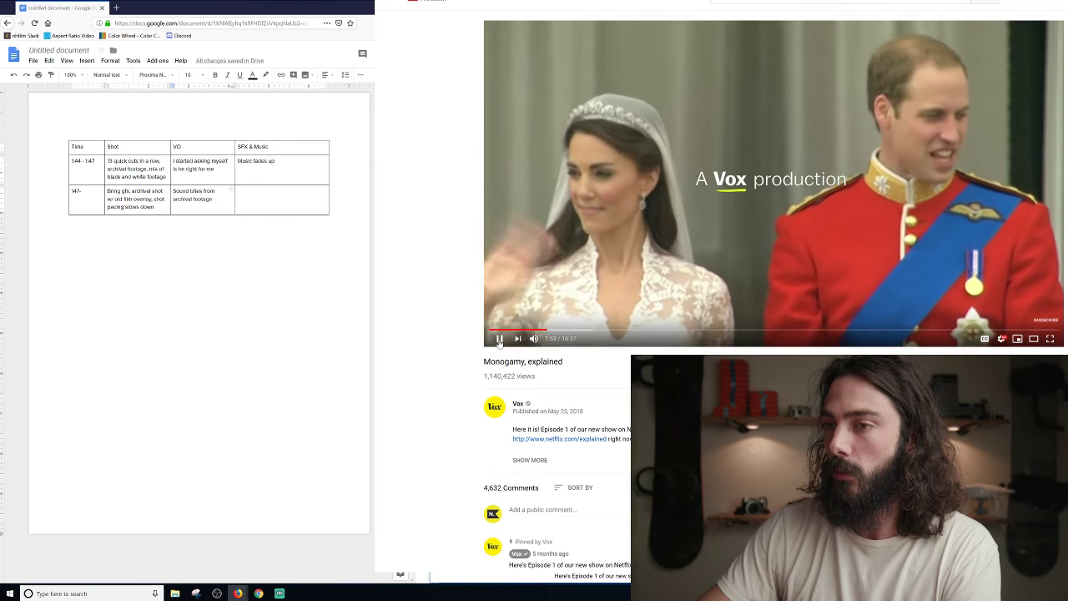
left_click(499, 339)
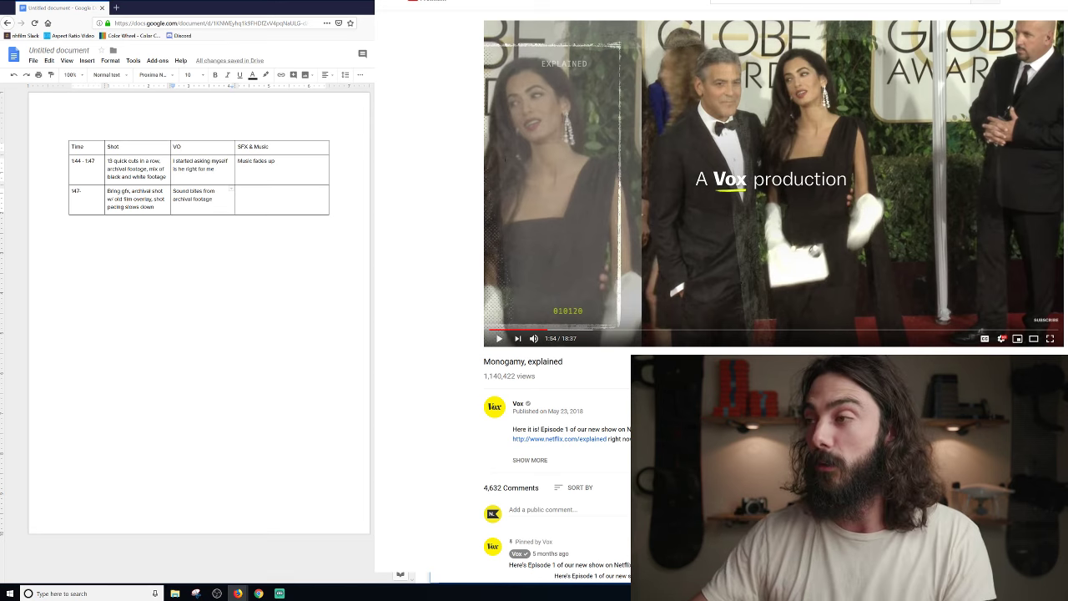
left_click(502, 340)
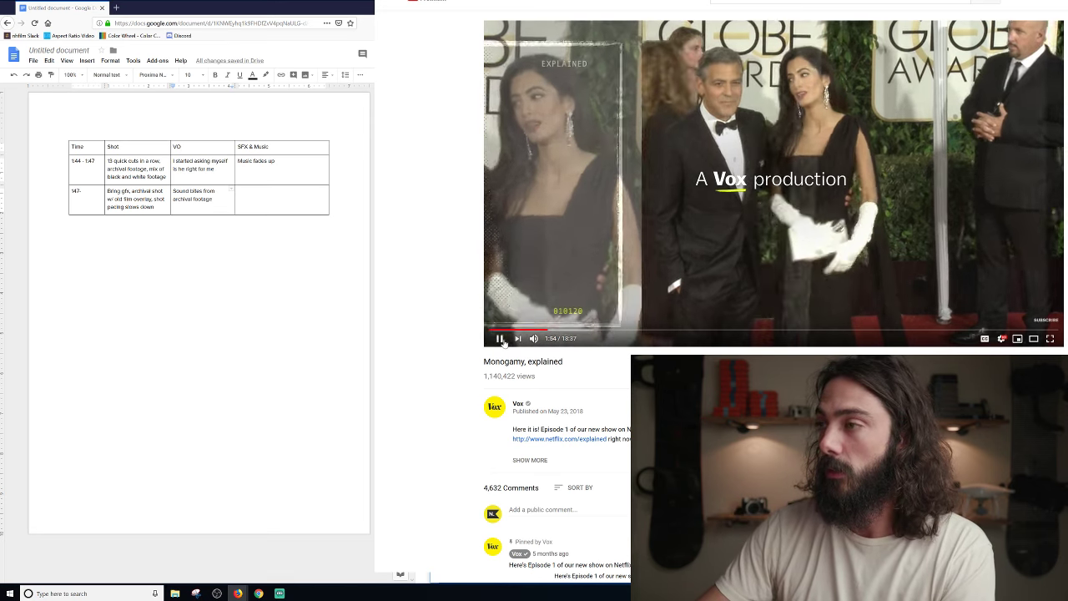
left_click_drag(547, 333, 545, 333)
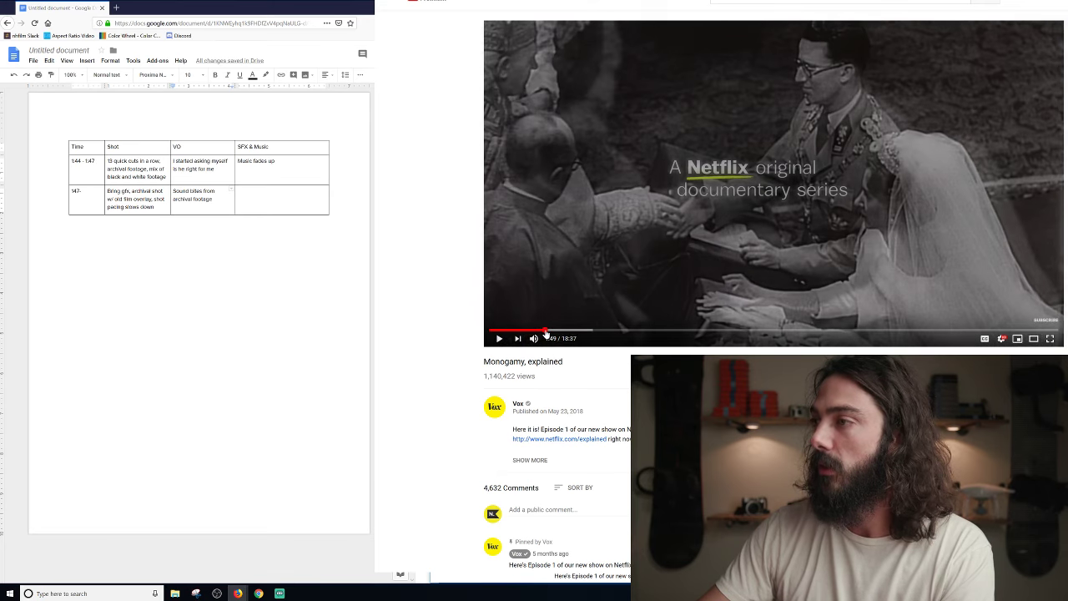
key("space")
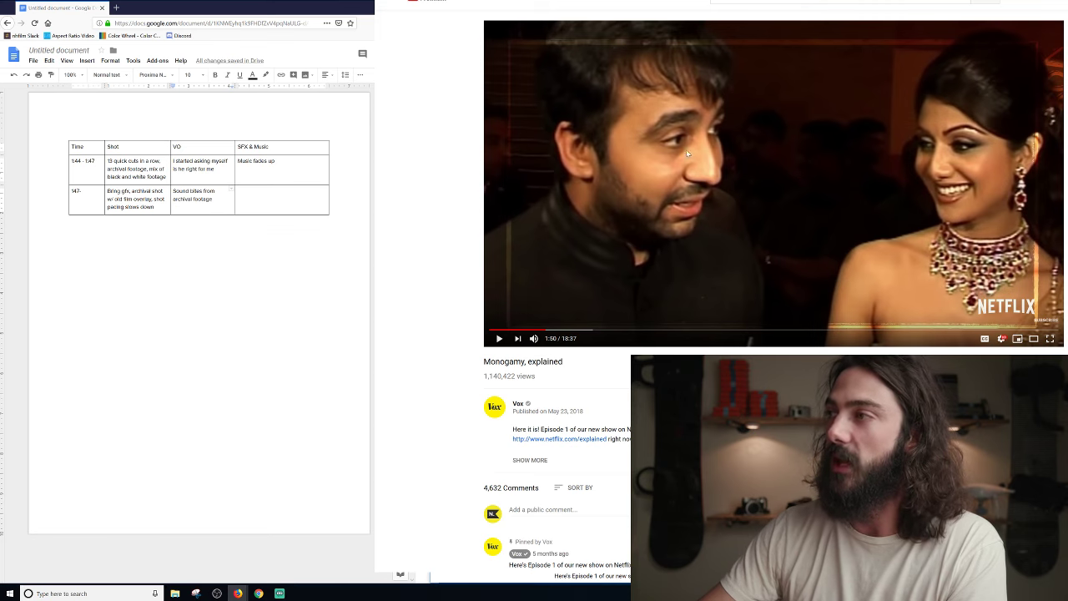
key("Right")
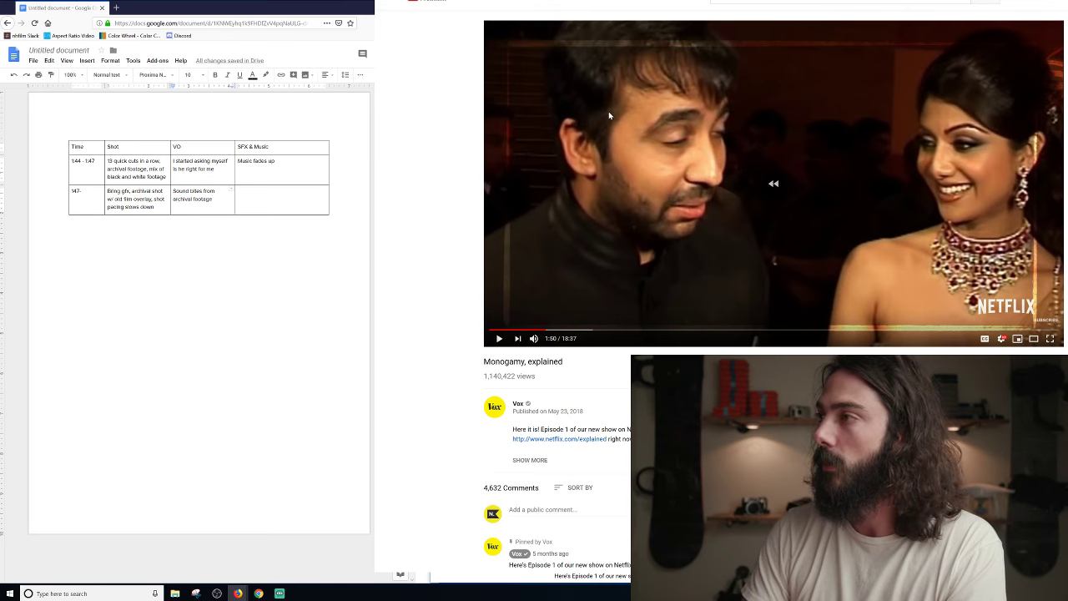
Play on to the Vox production title at 1:52 and append ", square overlay" to the second row's VO note.
key("space")
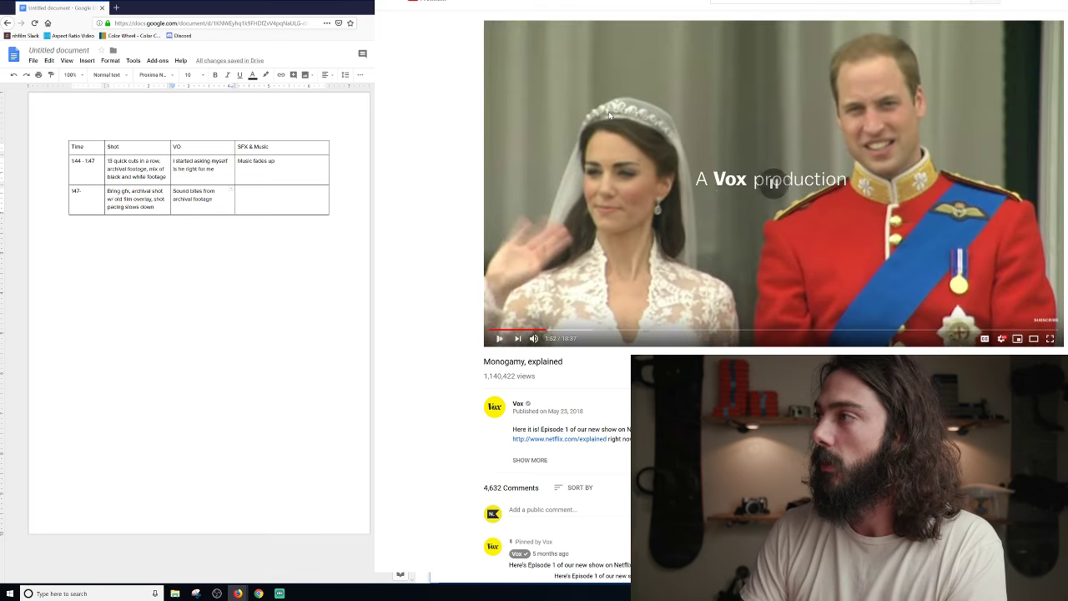
key("space")
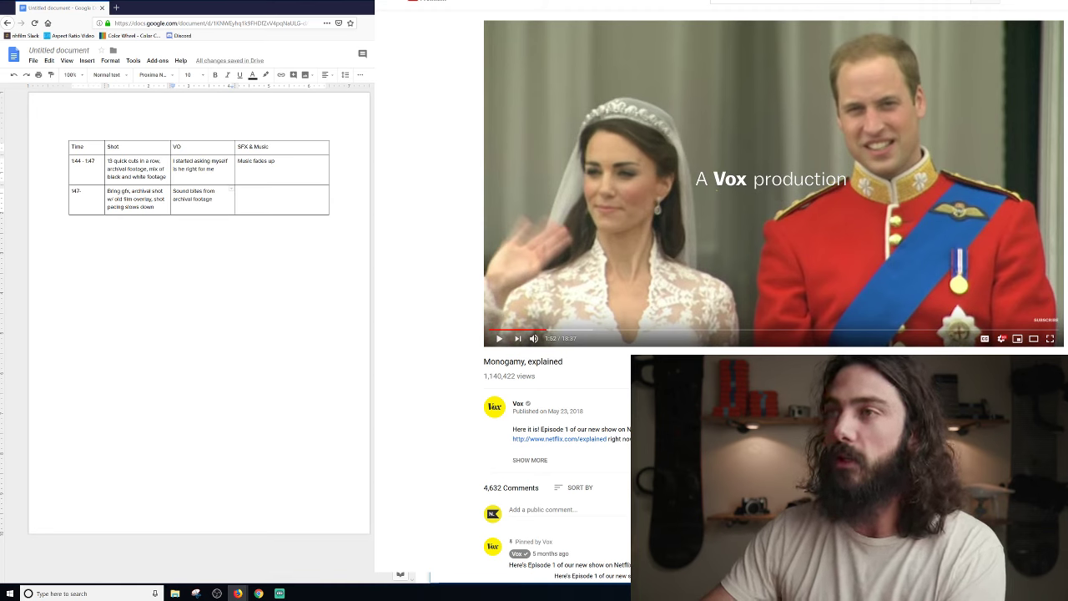
type(", s")
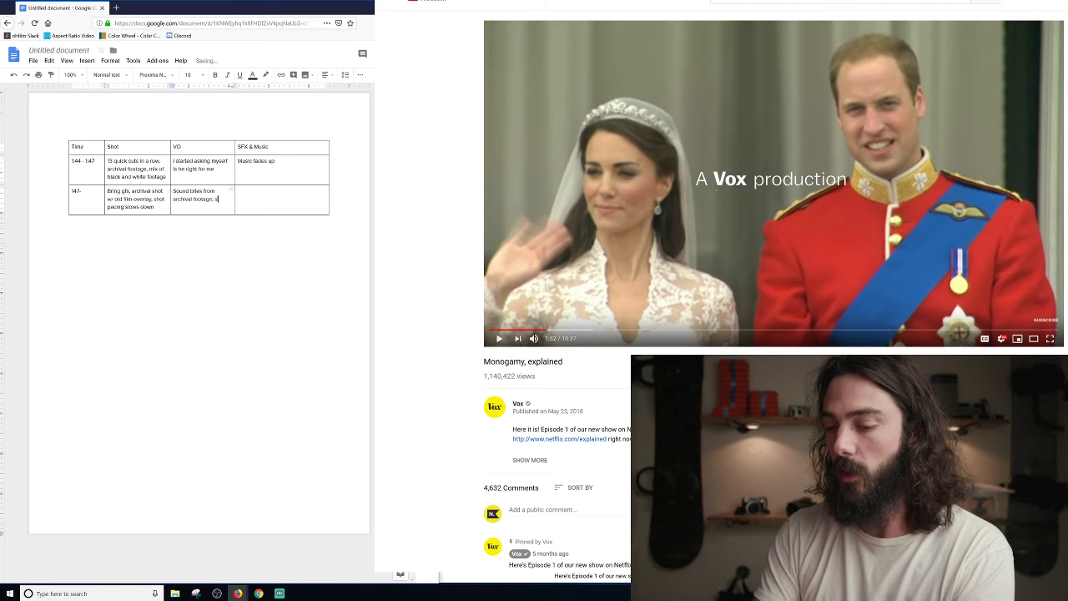
type("quai")
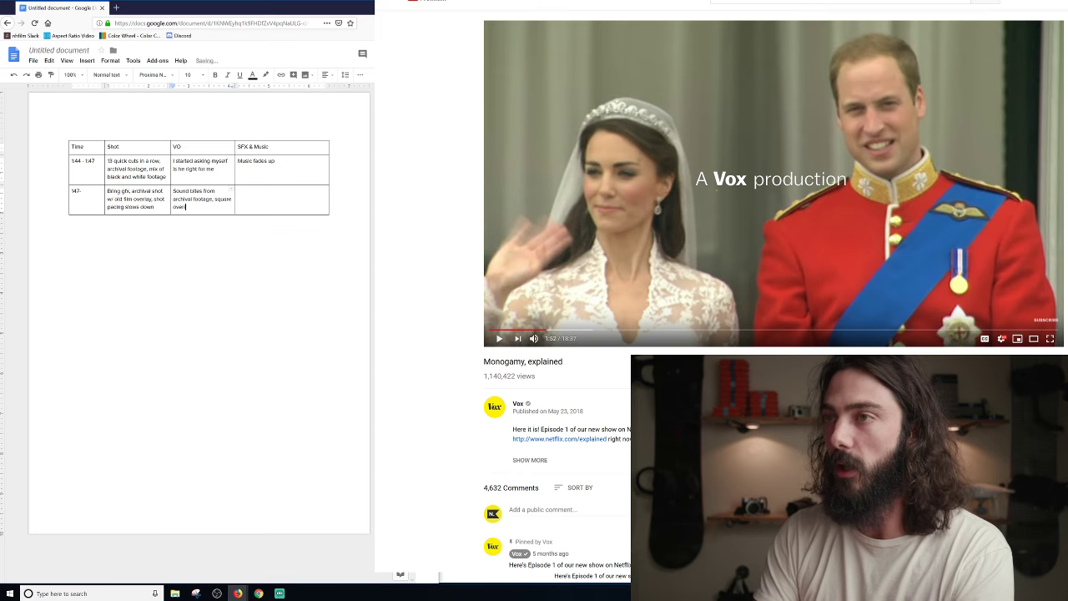
Replay the titles in short bursts and stop on the Netflix title at 1:47 to examine the graphics painted over the black-and-white shot.
left_click(500, 339)
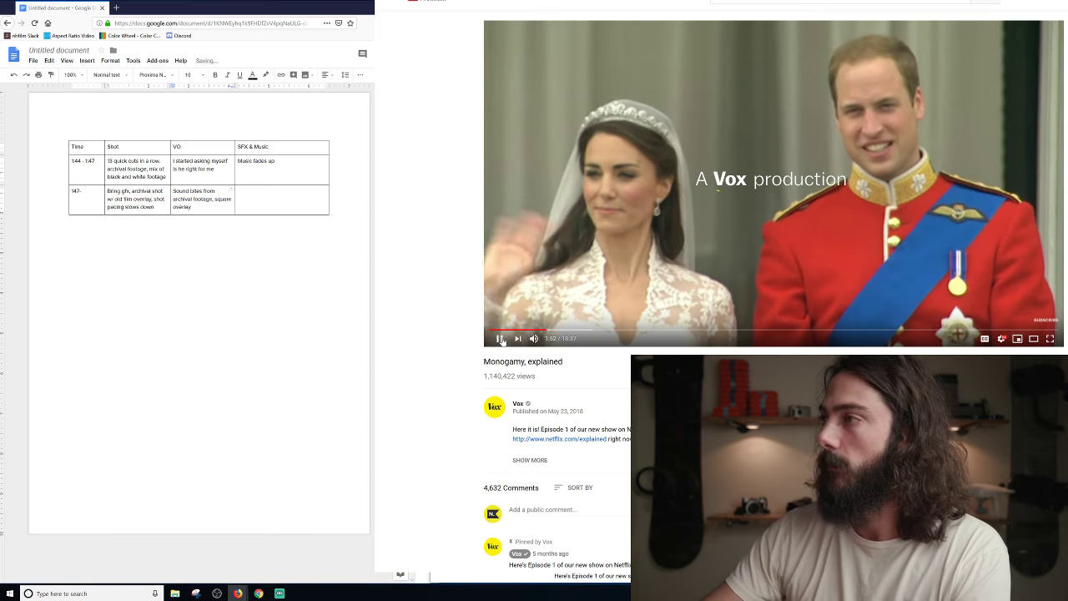
left_click(500, 339)
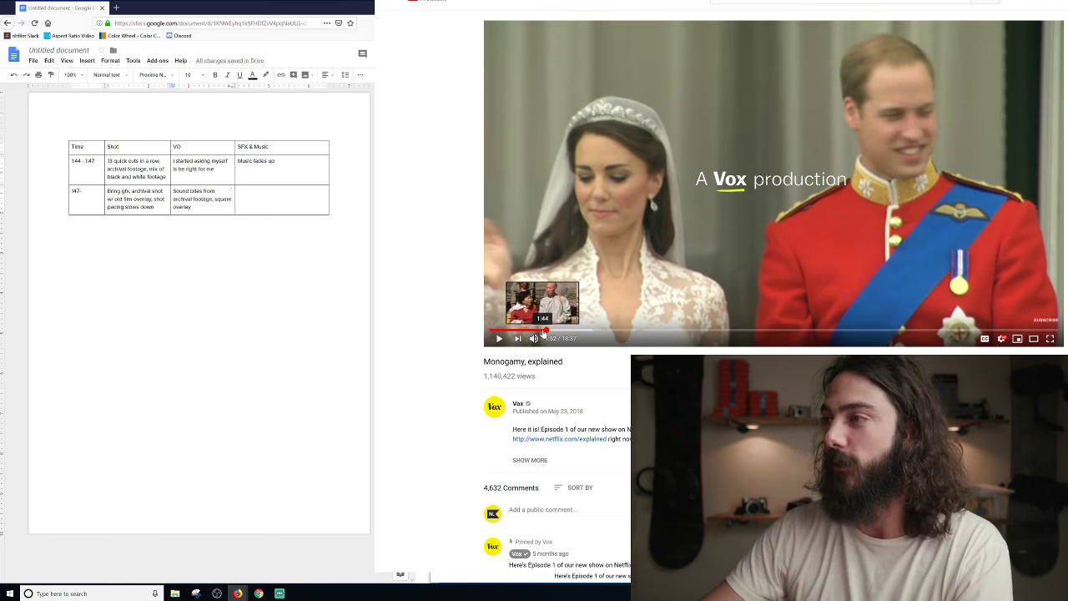
left_click(544, 330)
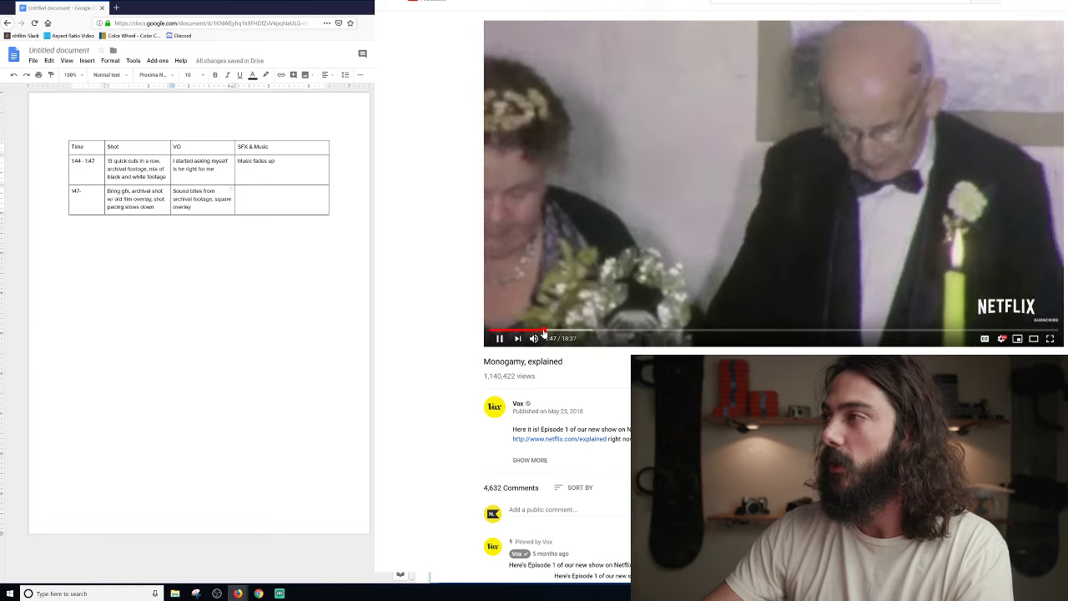
key("space")
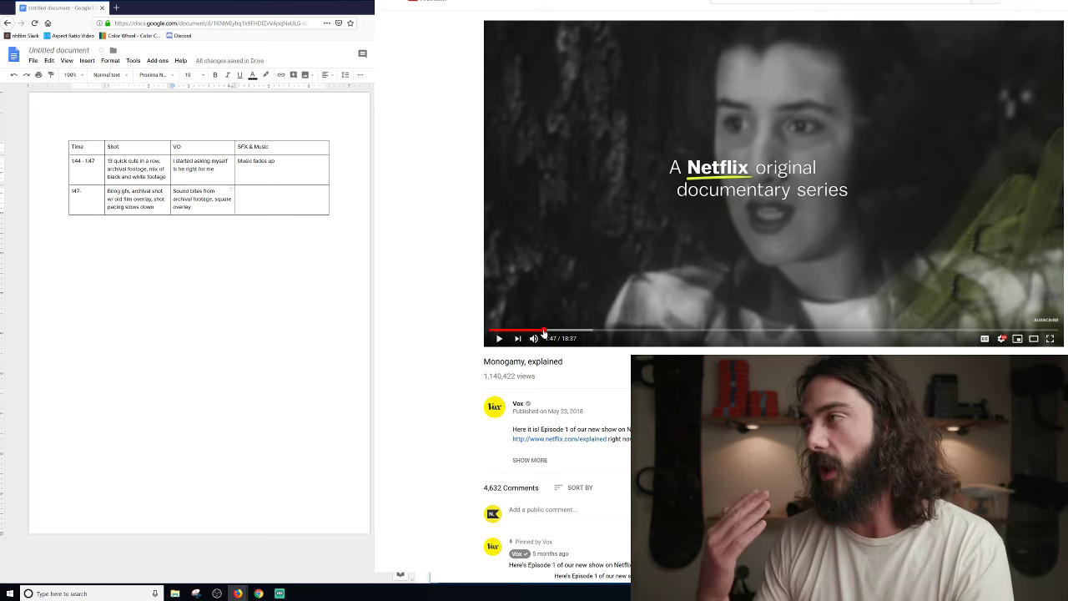
key("space")
key("space")
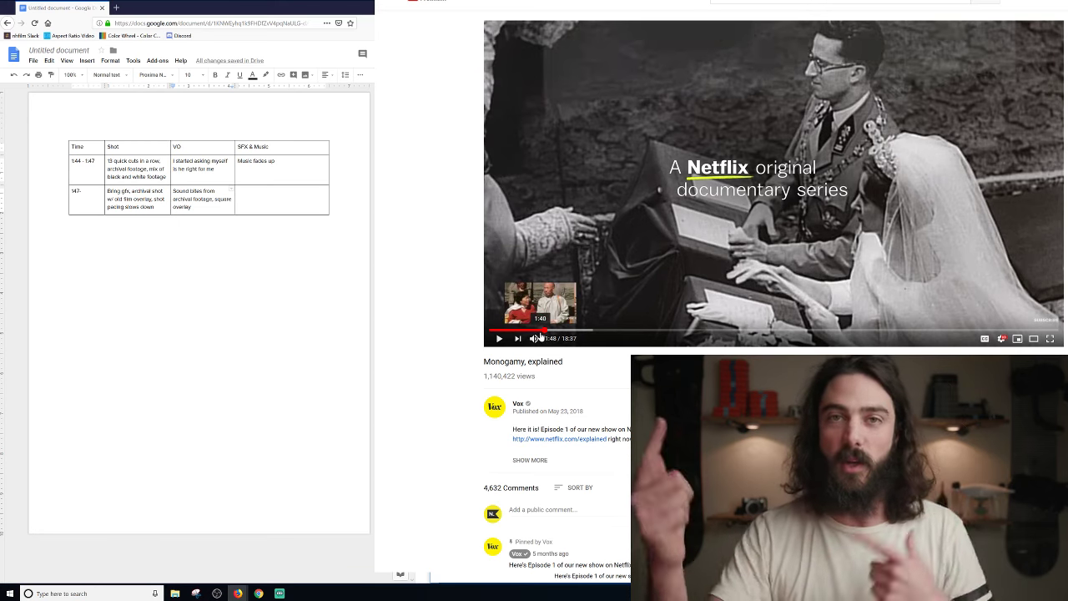
left_click(541, 334)
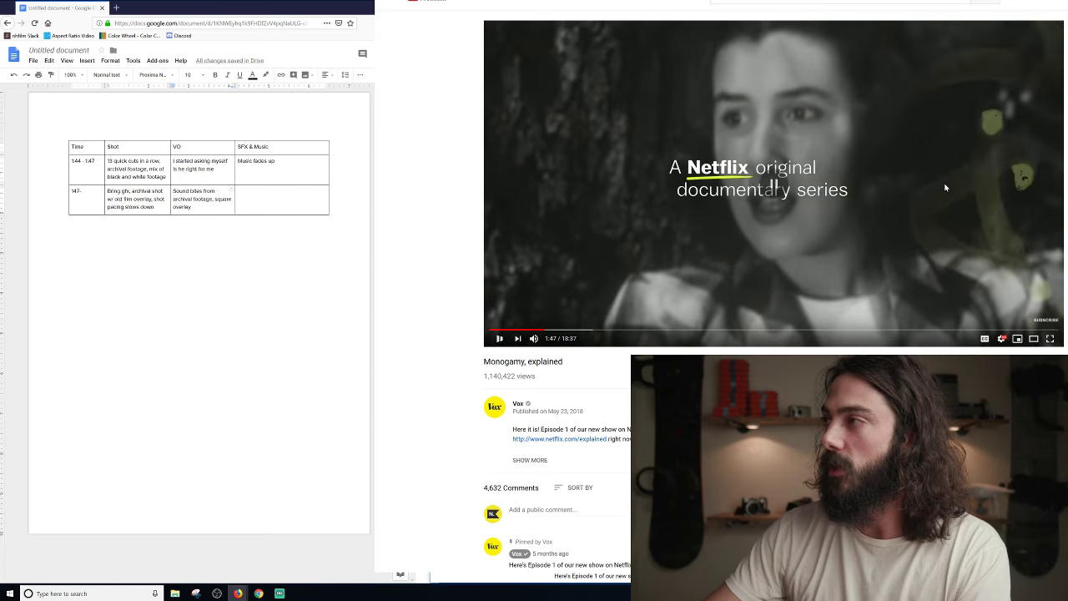
left_click(1004, 165)
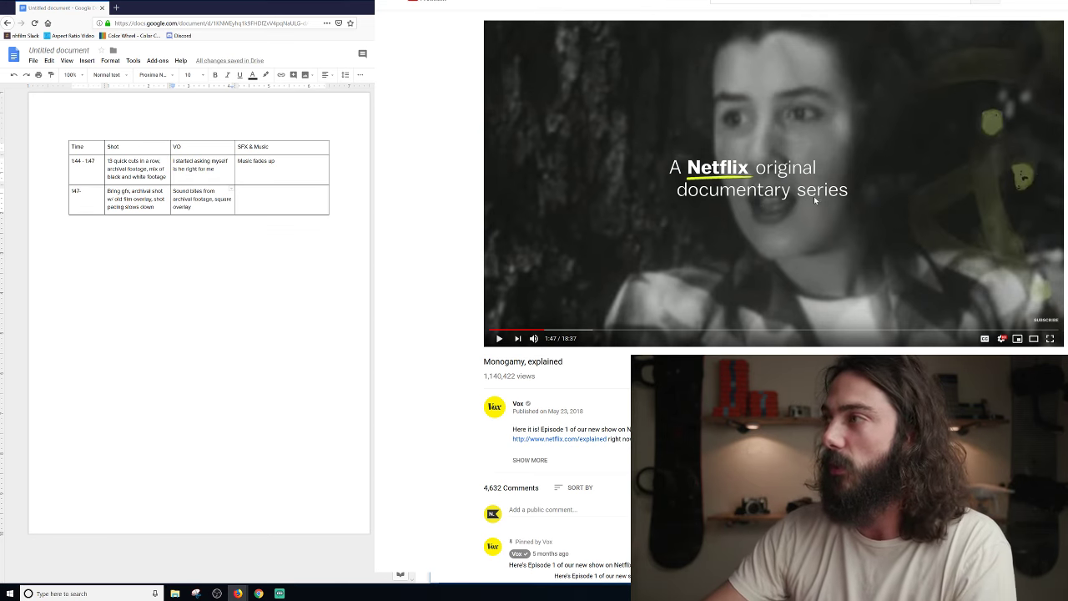
Play the titles through to 1:54, complete the second row's time as "147-154", and add a third row with the time "154-".
left_click(499, 338)
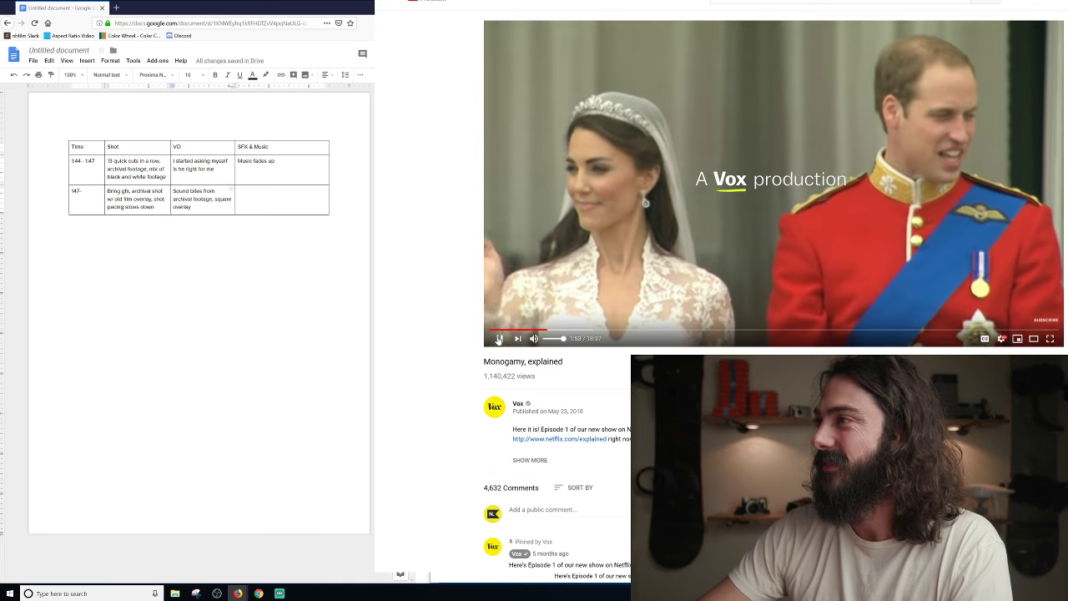
left_click(498, 338)
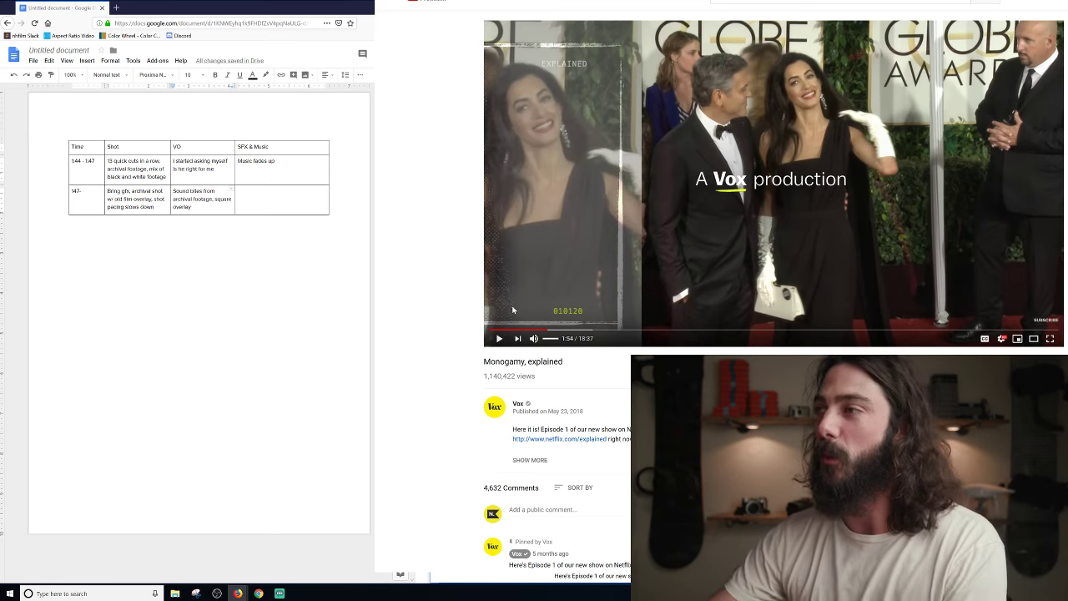
left_click(100, 190)
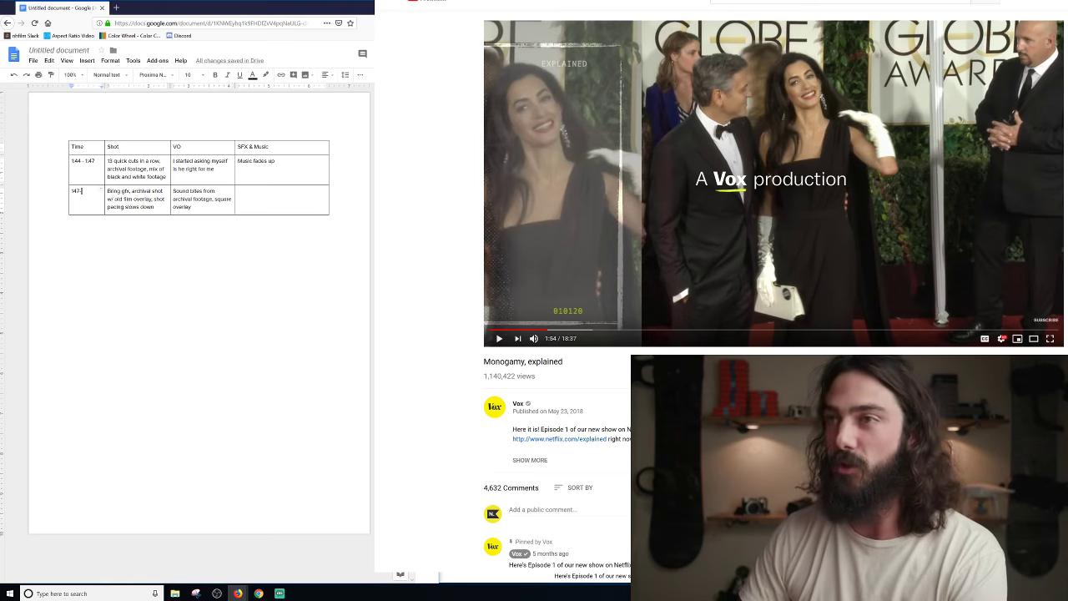
type("154")
key("Tab")
key("Tab")
key("Tab")
key("Tab")
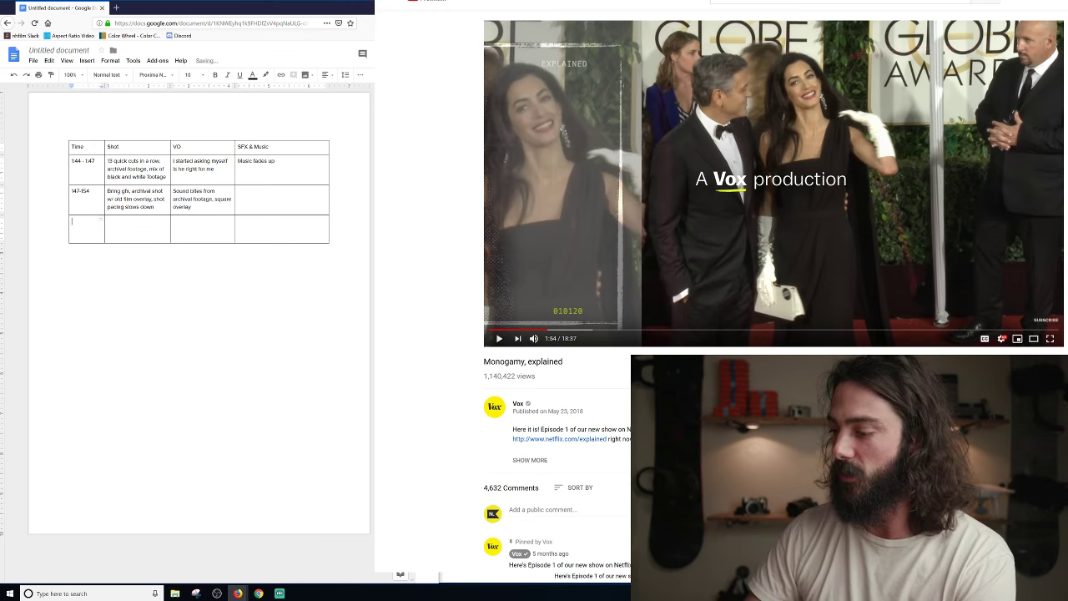
type("154-")
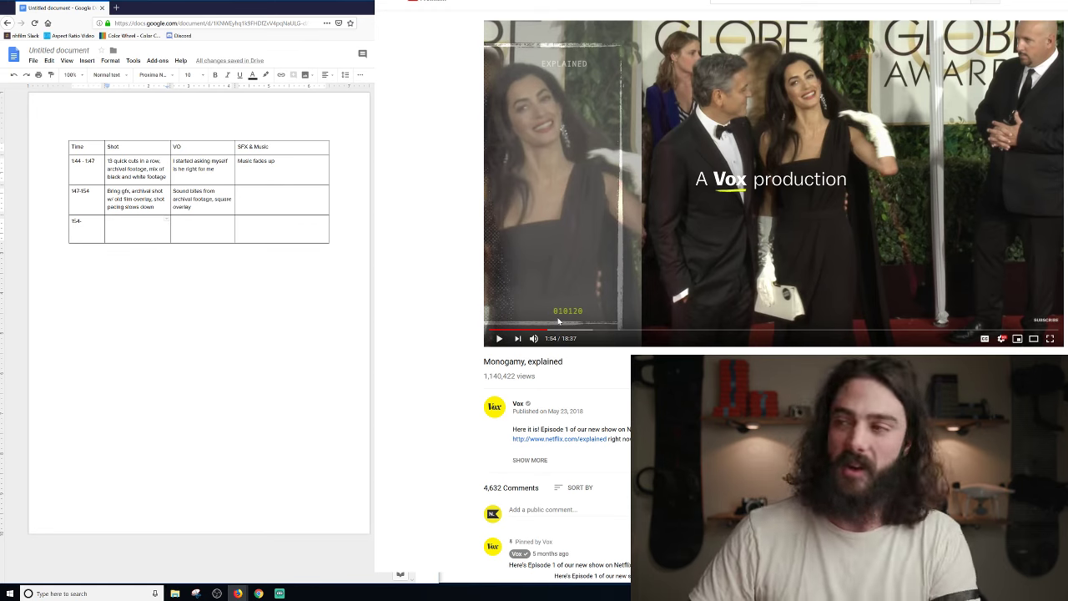
Replay the shot change at 1:54 in short bursts to examine the split-frame overlay, and go back to the Netflix title at 1:47.
left_click(500, 339)
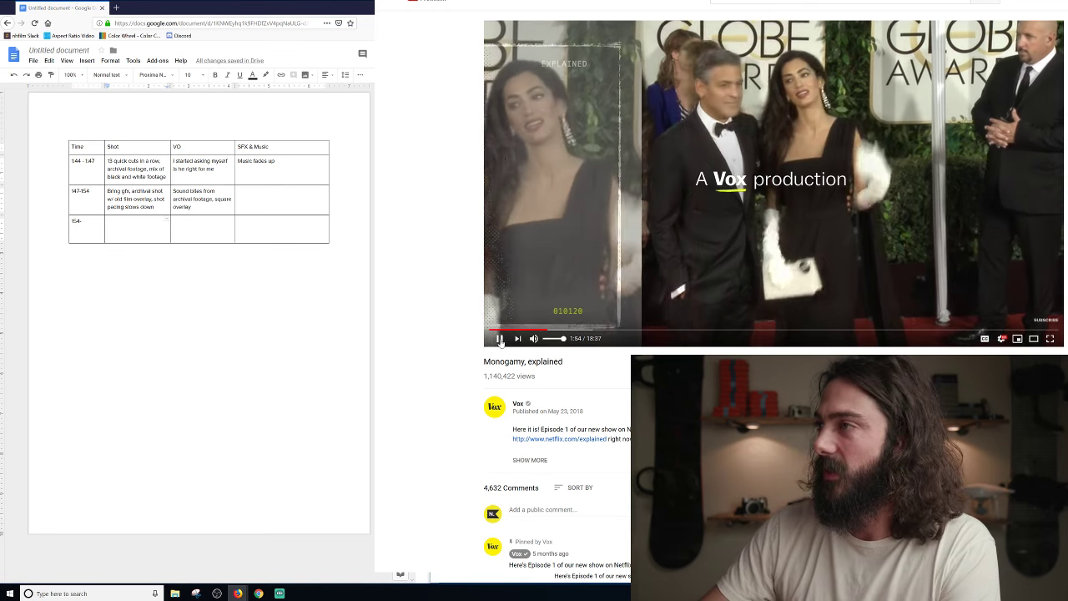
left_click(500, 339)
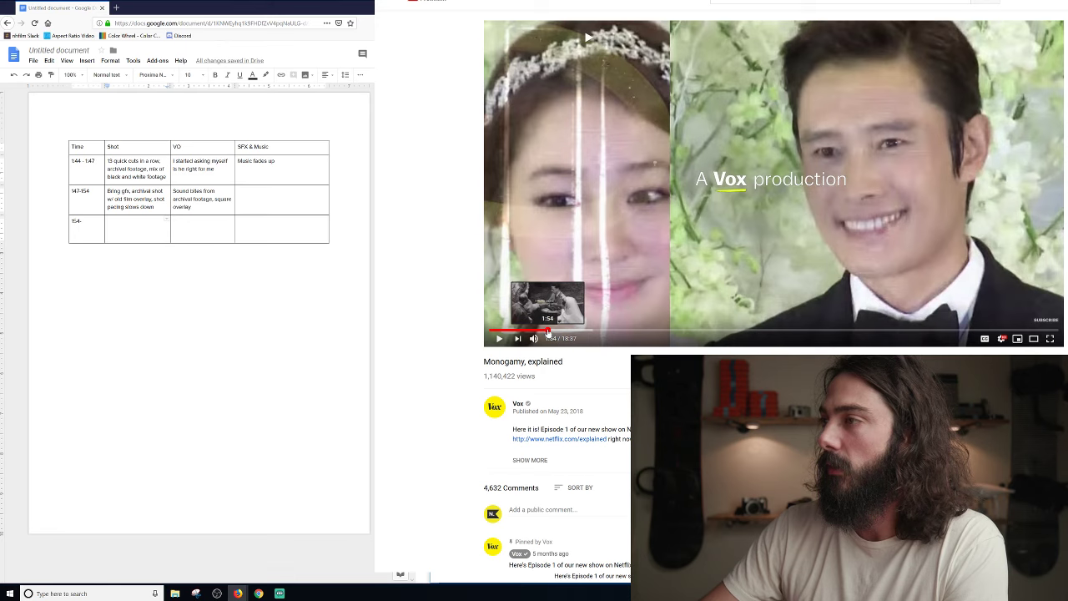
left_click(547, 332)
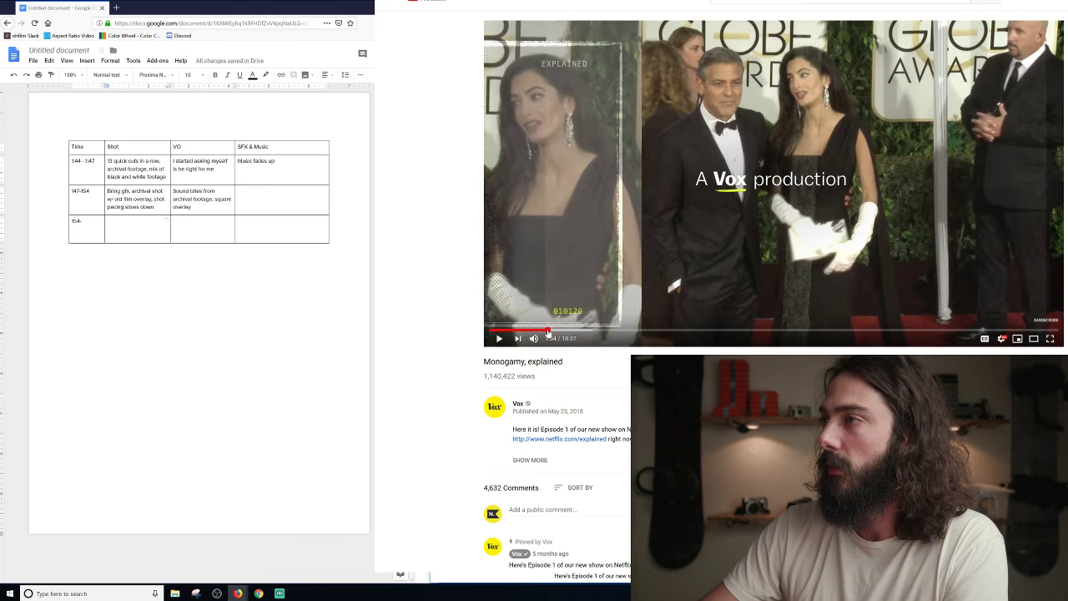
left_click(503, 341)
left_click(500, 339)
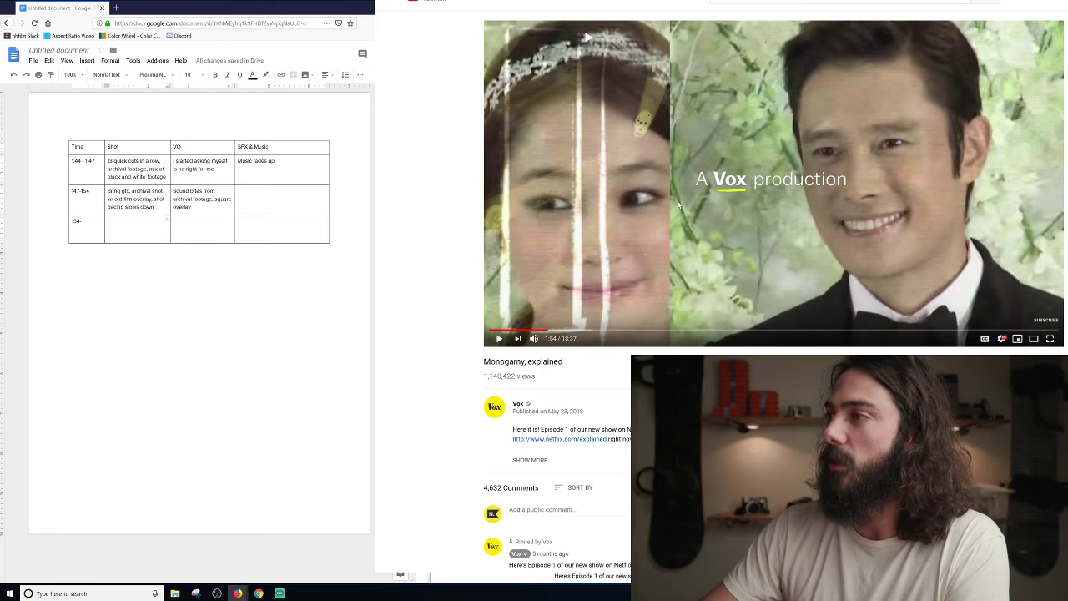
left_click(548, 331)
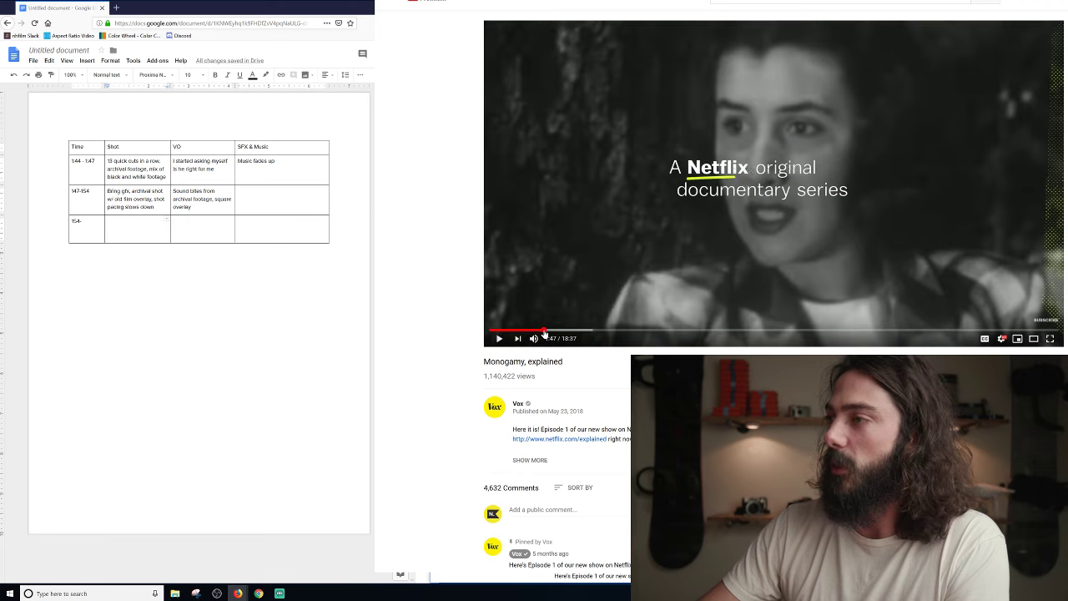
Replay the titles in short bursts from 1:47 to 1:57 to examine the split-frame wedding shots, and go back to 1:48.
key("space")
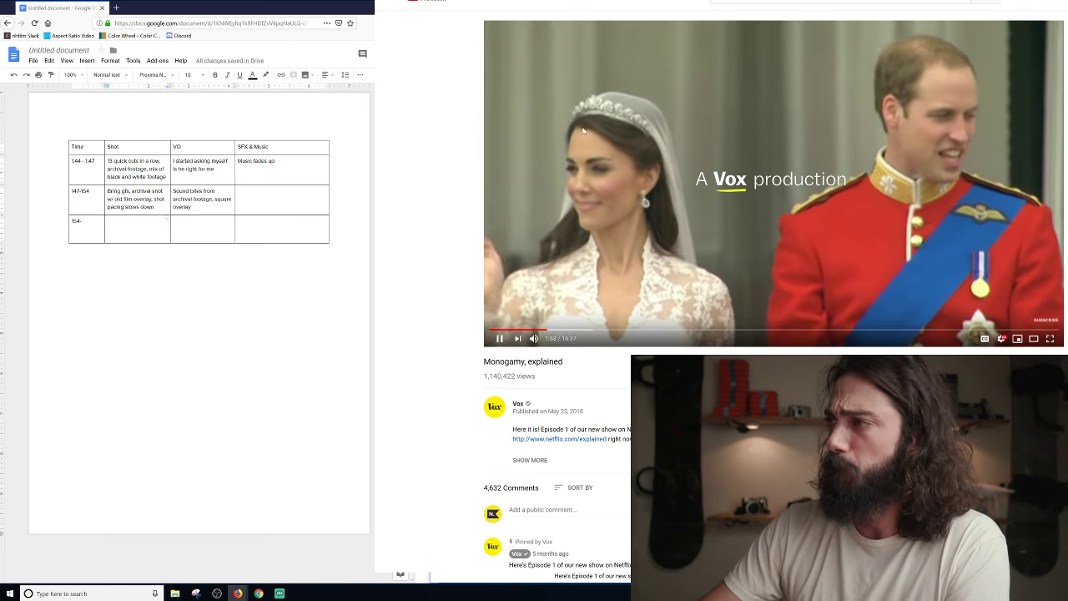
left_click(556, 181)
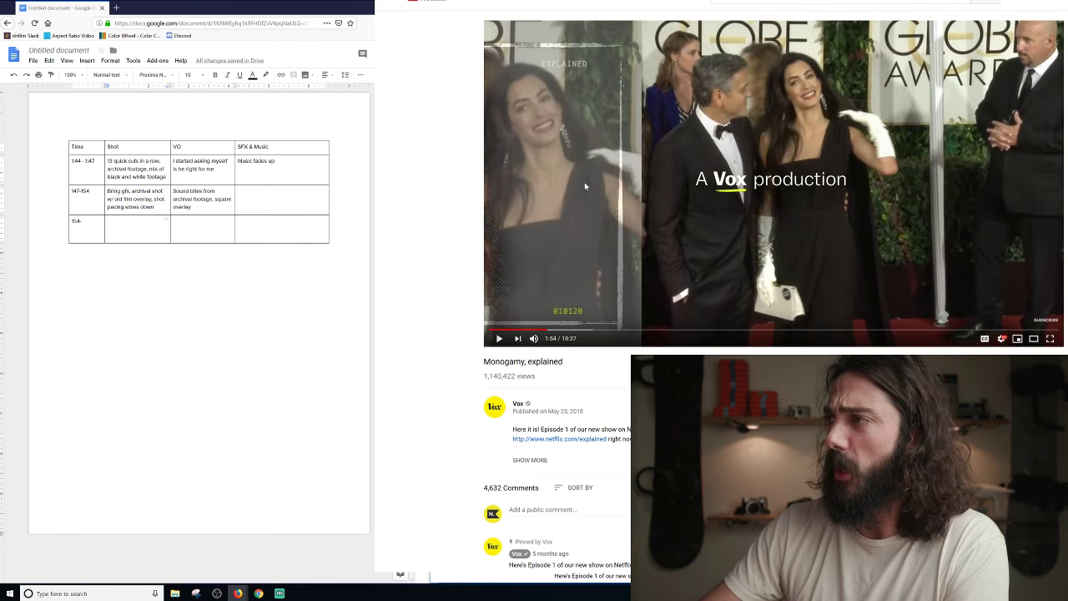
left_click(636, 231)
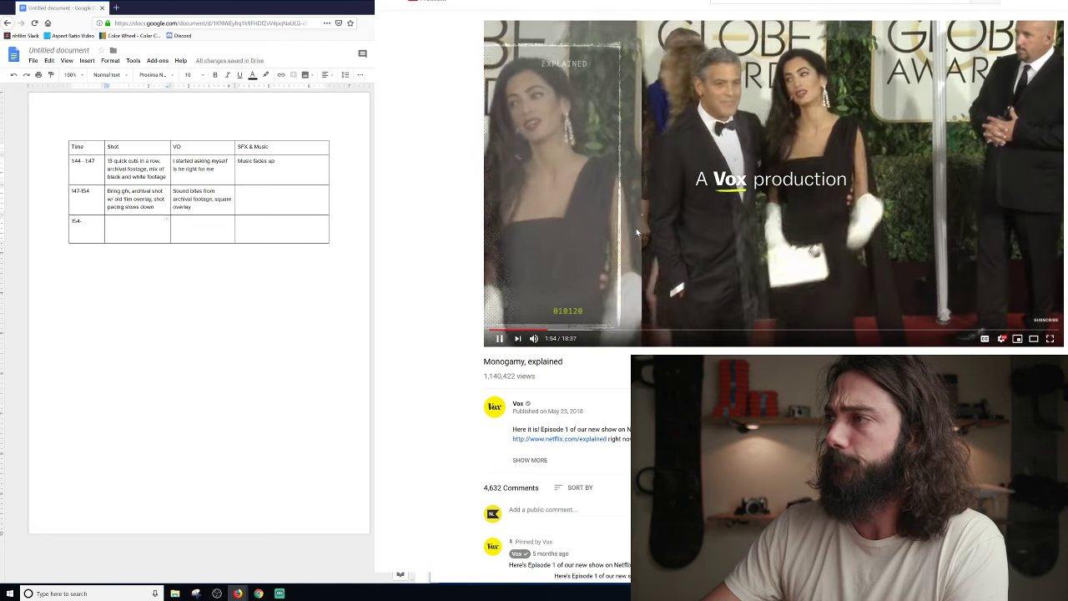
left_click(637, 228)
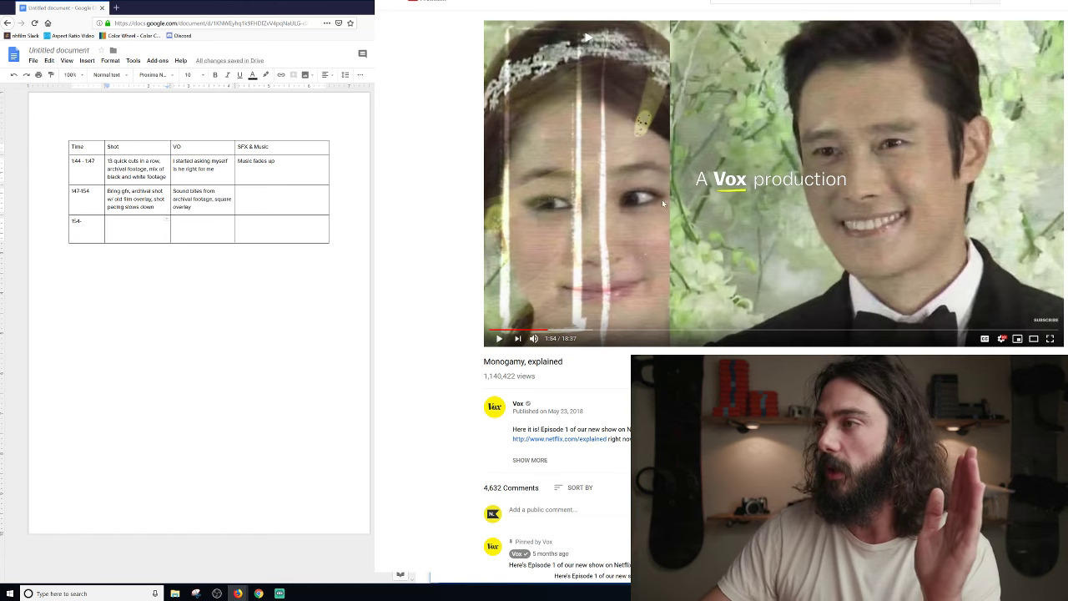
left_click(499, 339)
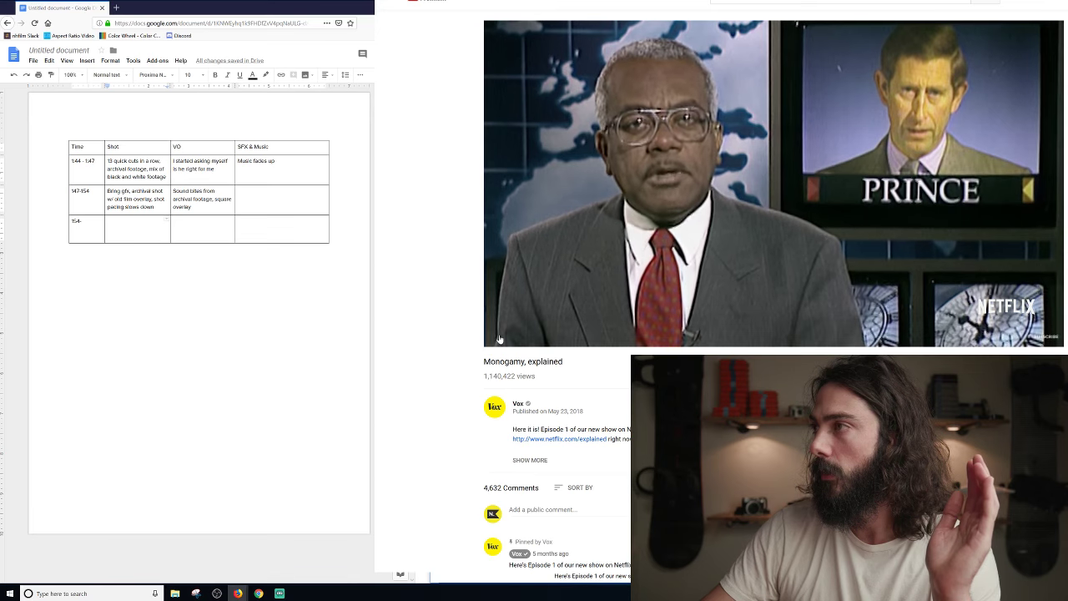
left_click(500, 339)
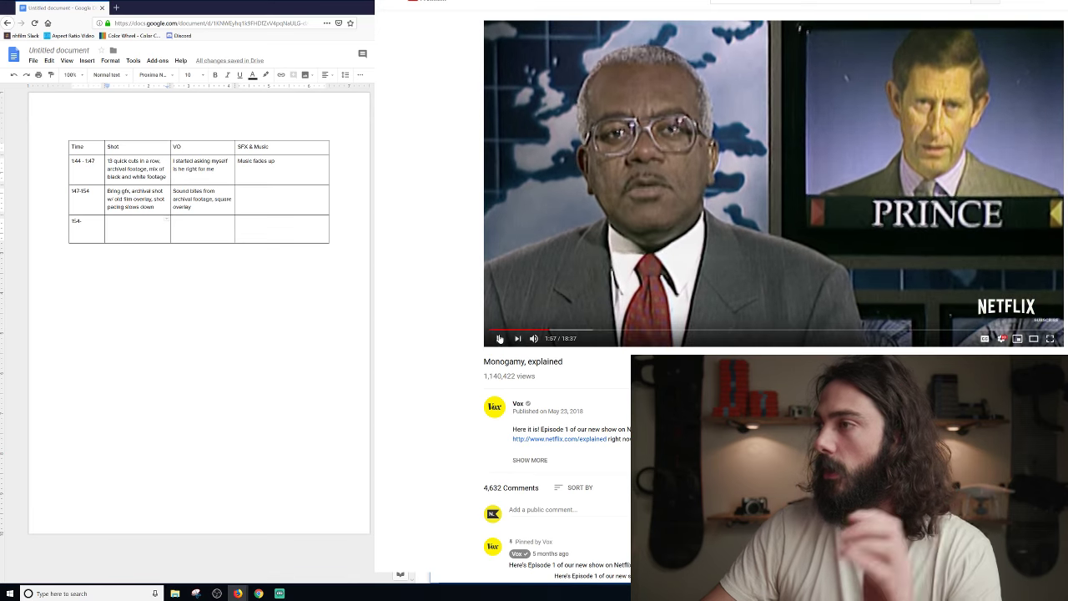
left_click(545, 331)
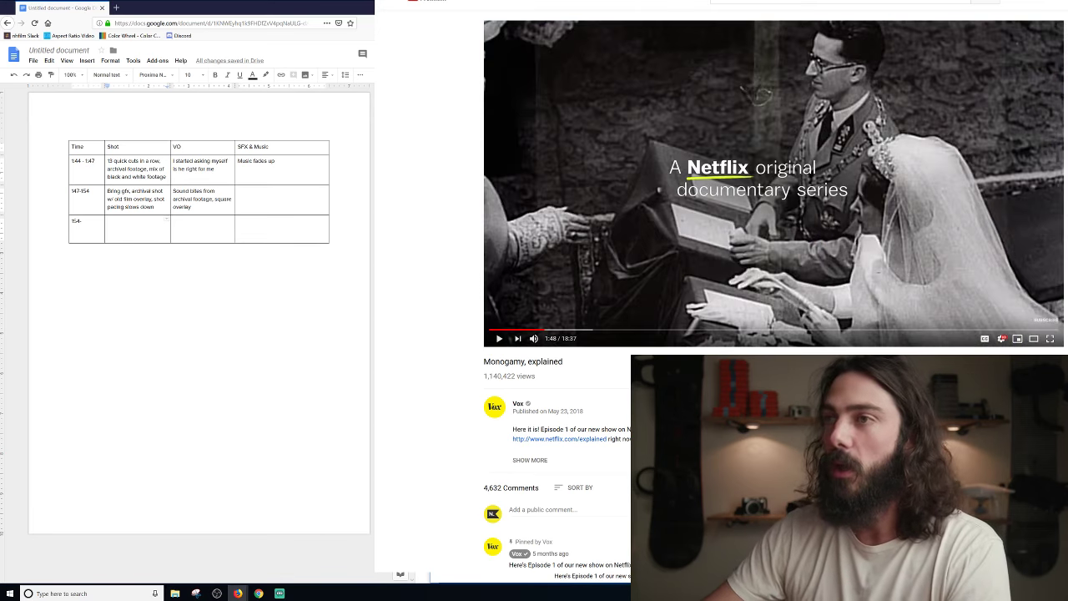
Describe the third row's shot as "Split screen with graphics" and enter "Film overlay" as its VO note.
left_click(109, 221)
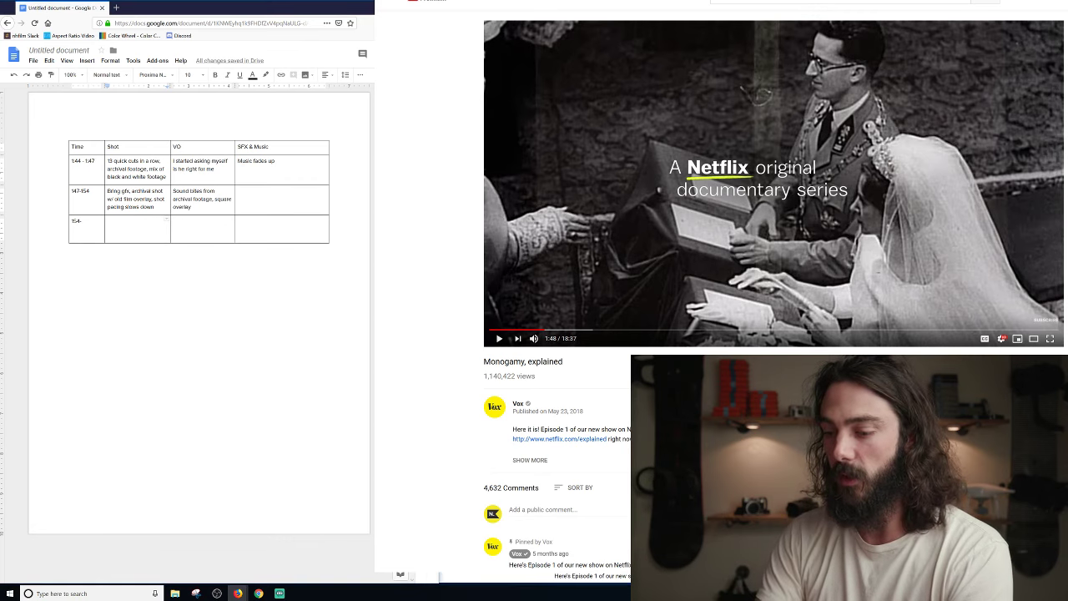
type("slo")
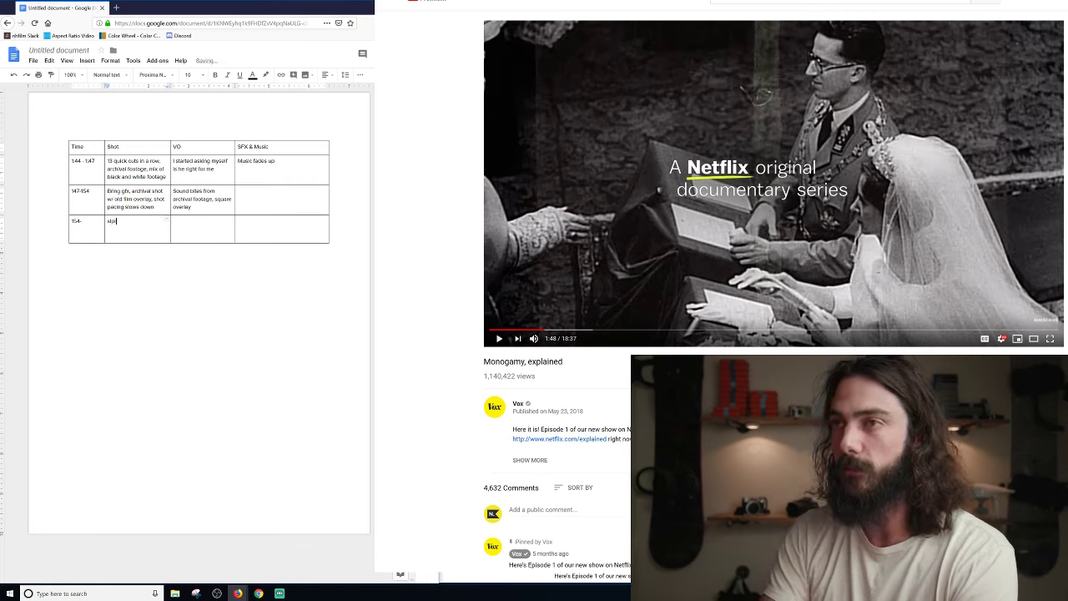
key("BackSpace")
key("BackSpace")
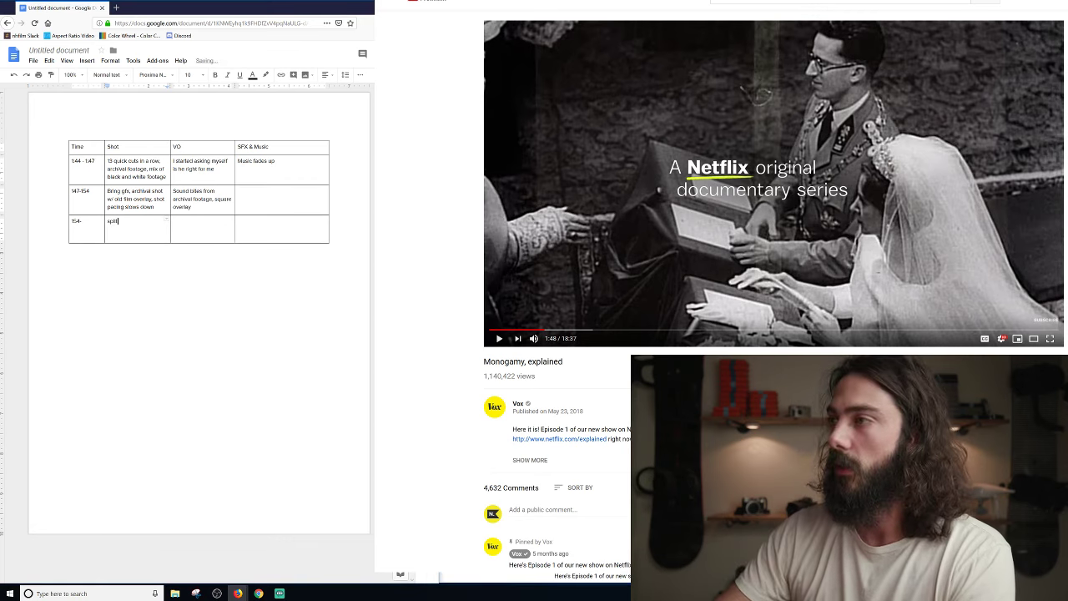
type("plit sc")
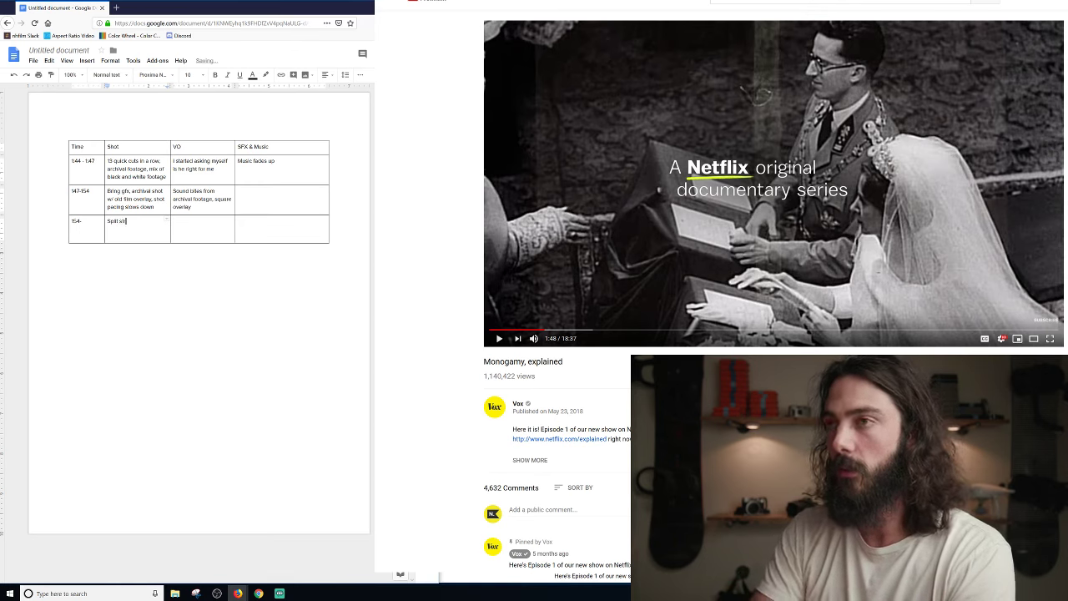
type("reen with graphi")
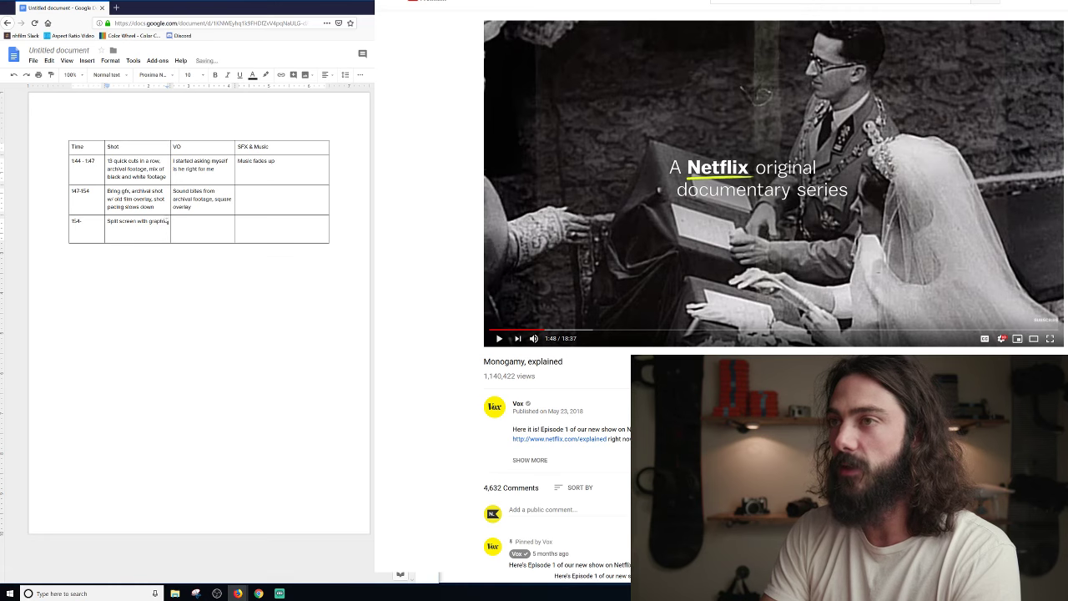
type("cs")
key("Tab")
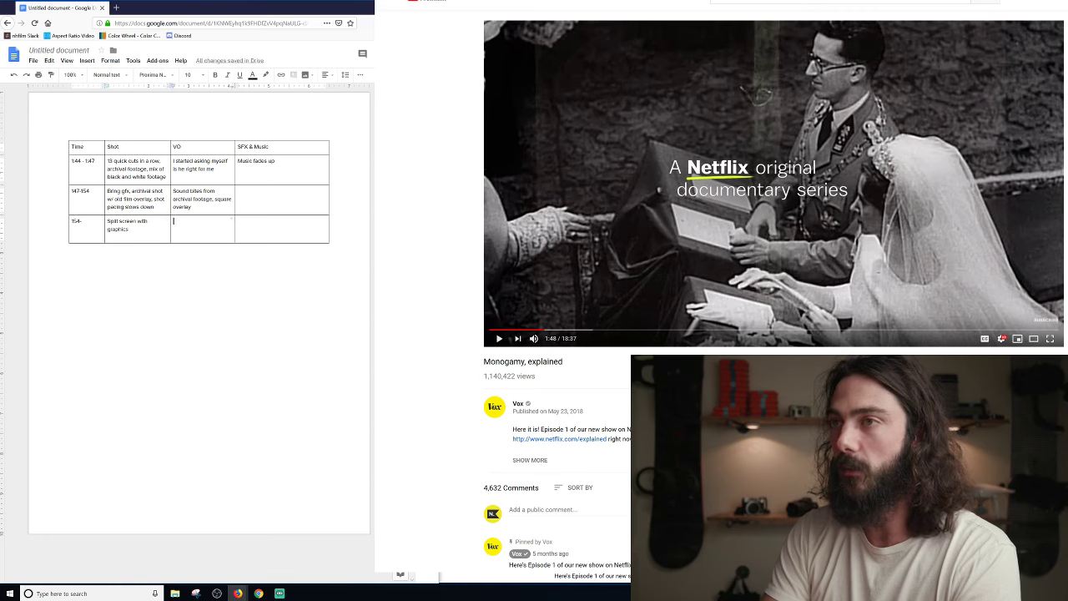
type("Fil")
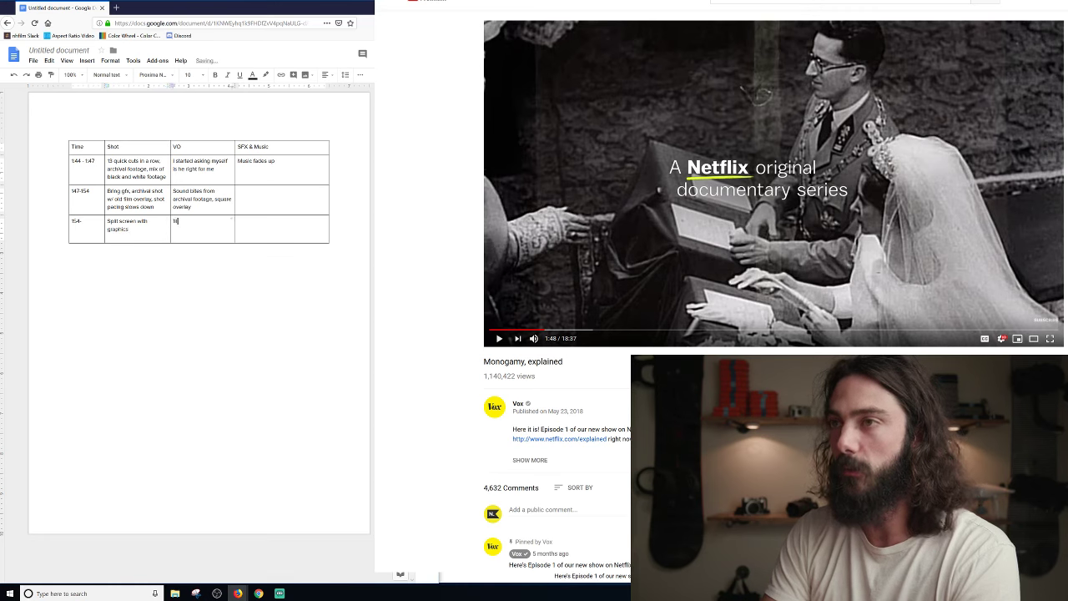
type("m cverlay")
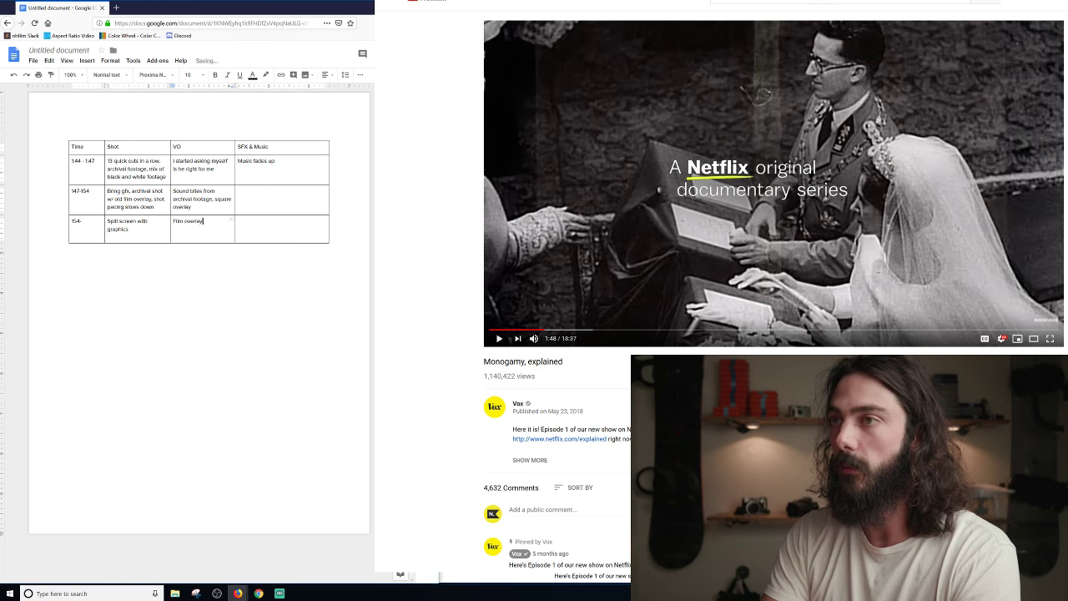
Play the video on to the newsreader shot at 1:56 and complete the third row's time as "154-156".
left_click(501, 339)
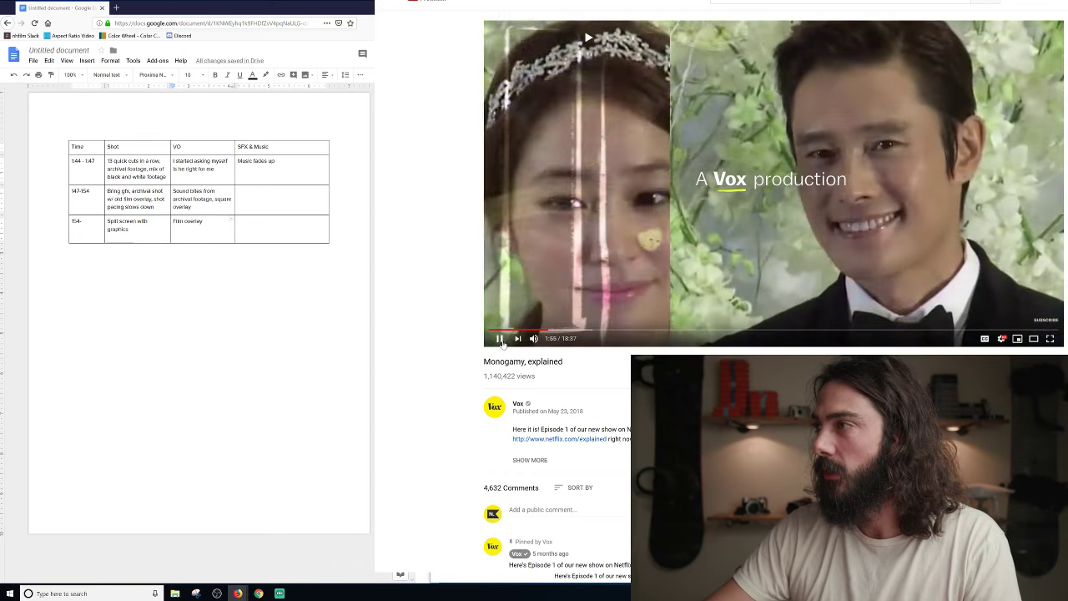
left_click(501, 339)
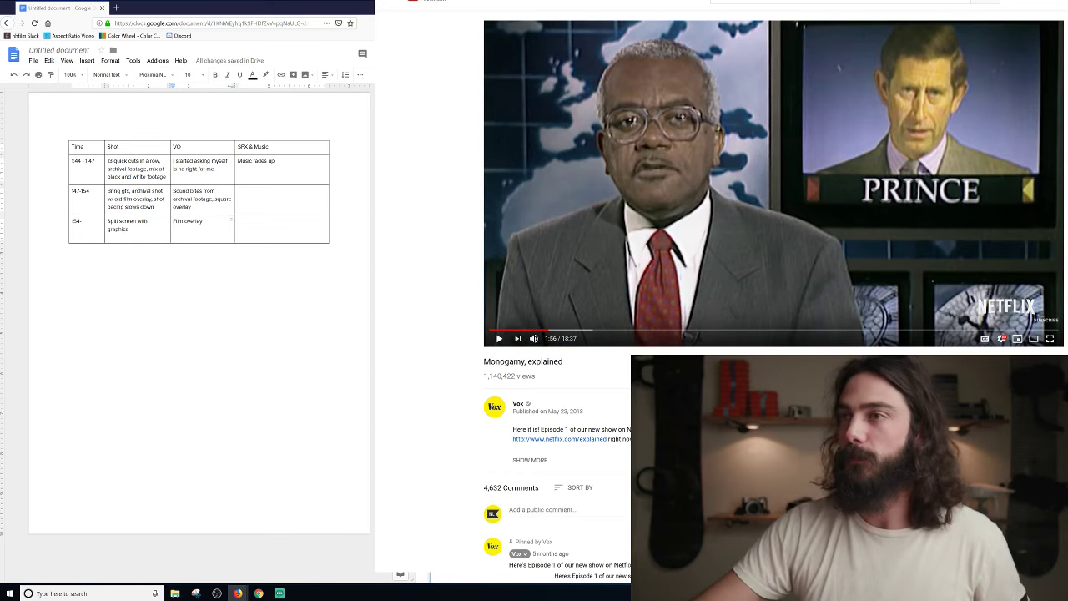
left_click(84, 222)
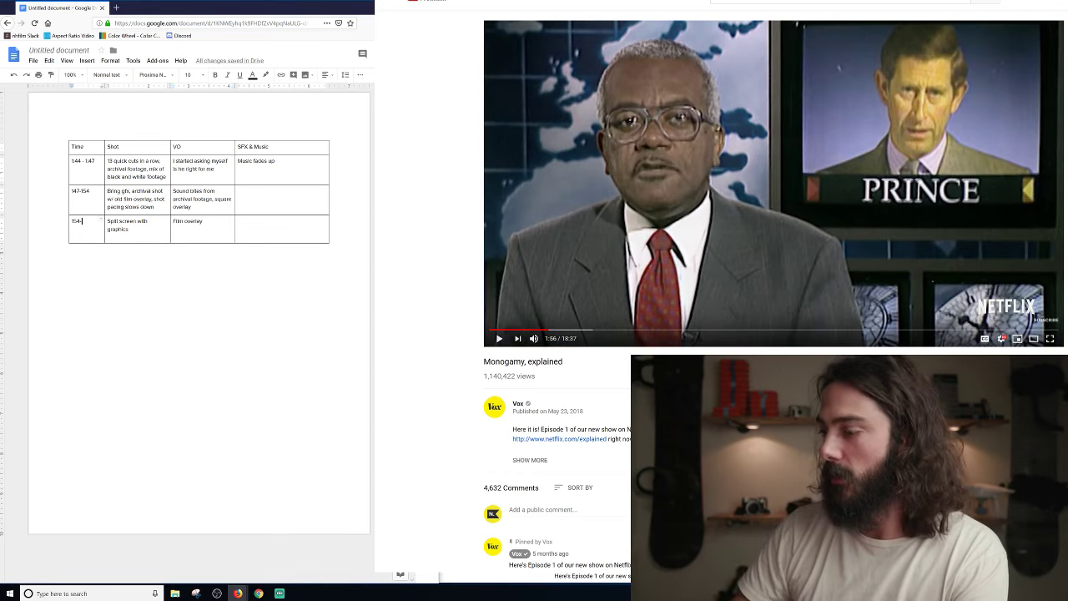
type("165")
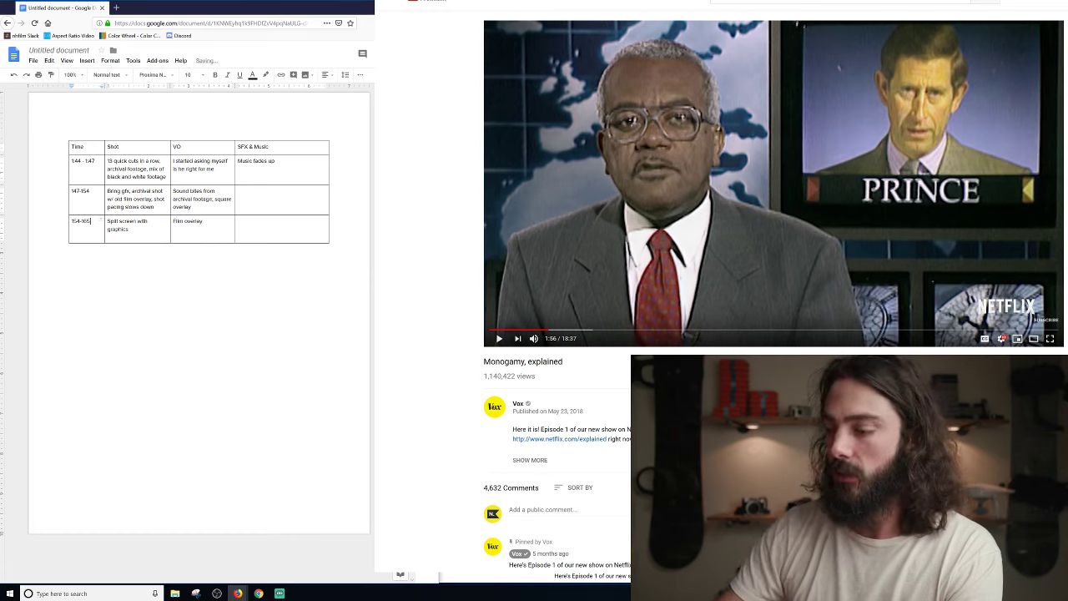
key("BackSpace")
key("BackSpace")
type("58")
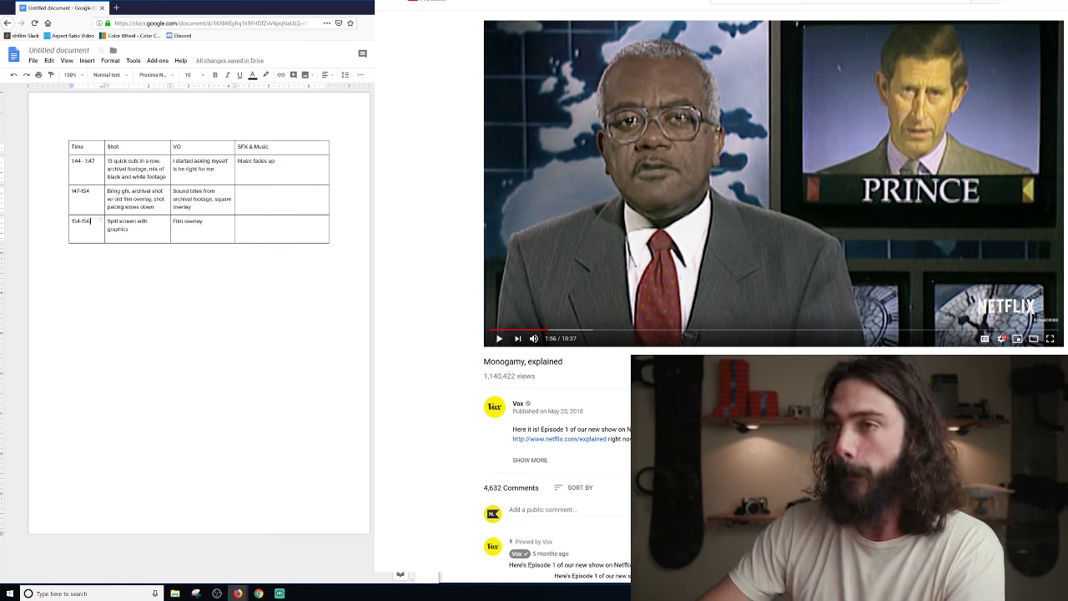
Add a fourth row below the split-screen entry with the start time "156".
key("ctrl+alt+shift+Down")
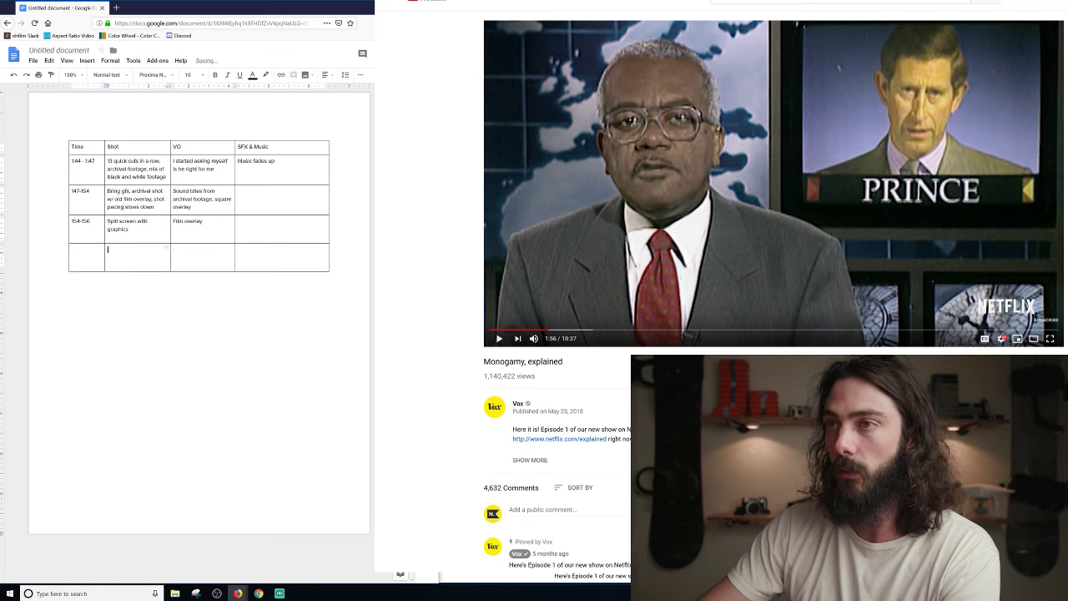
type("156")
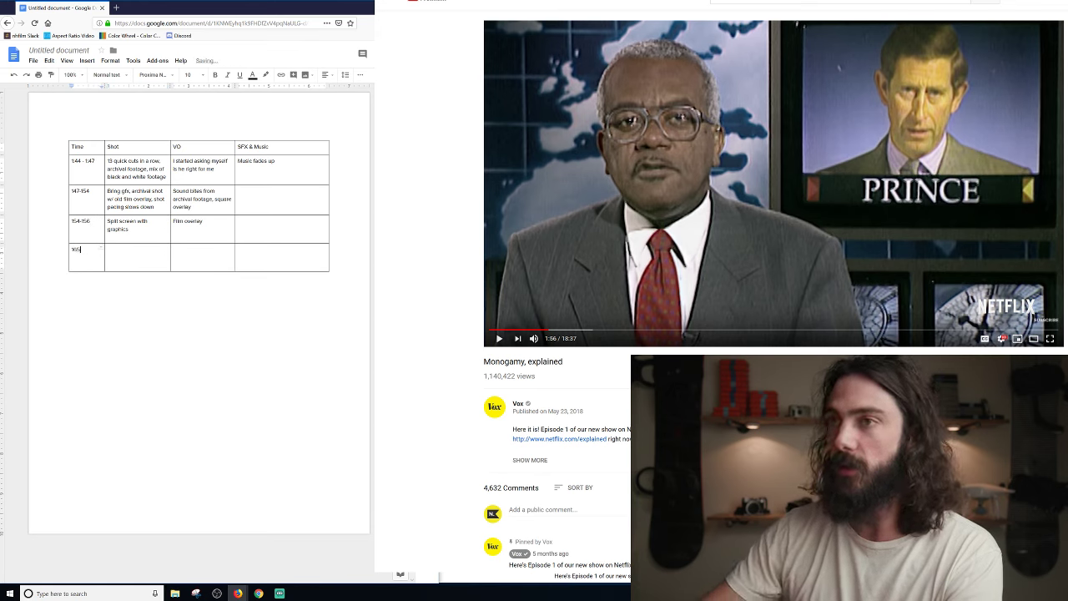
type("56")
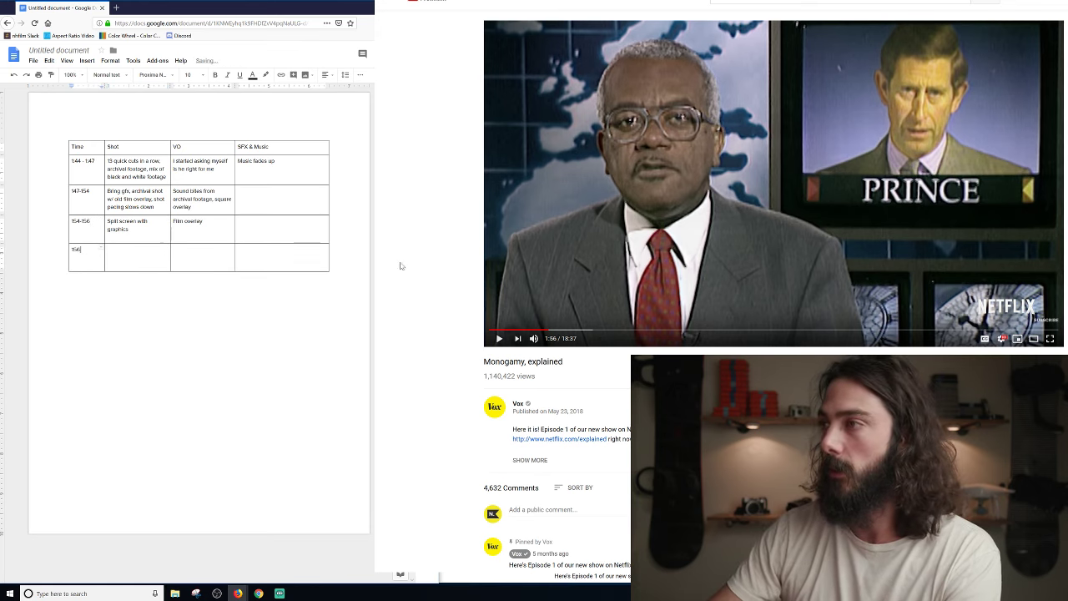
Replay the newsreader shot around 1:57 and describe the fourth row's shot as "Scaled up shot".
left_click(499, 339)
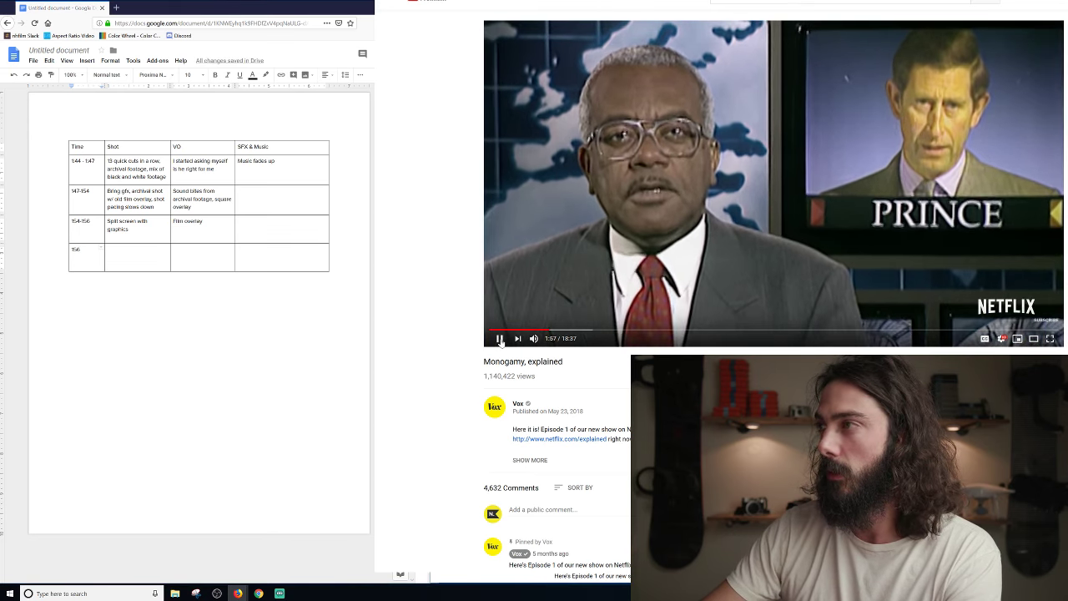
left_click(499, 339)
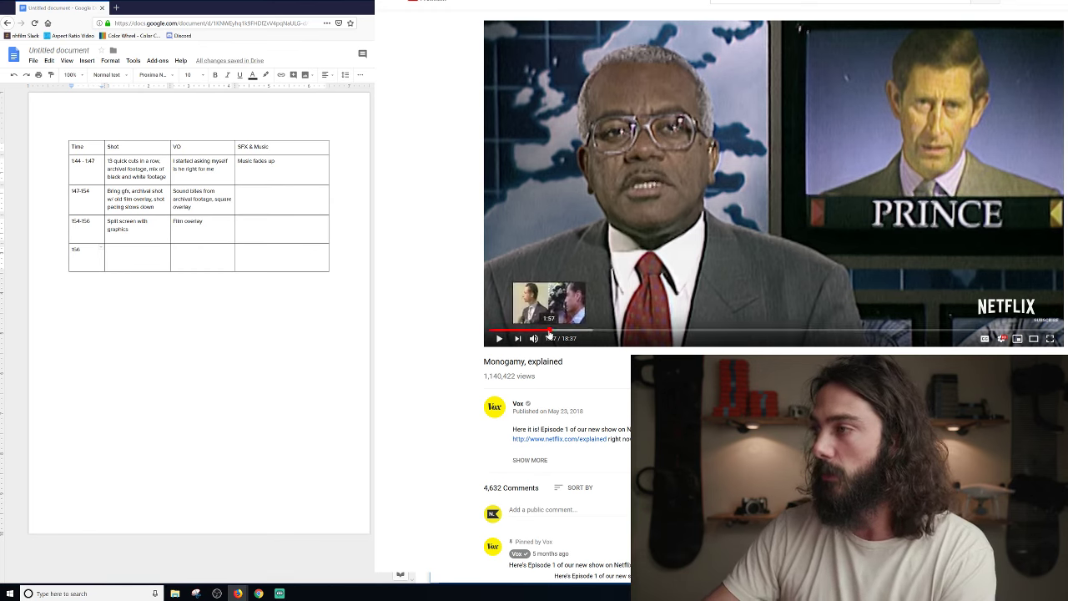
left_click(549, 334)
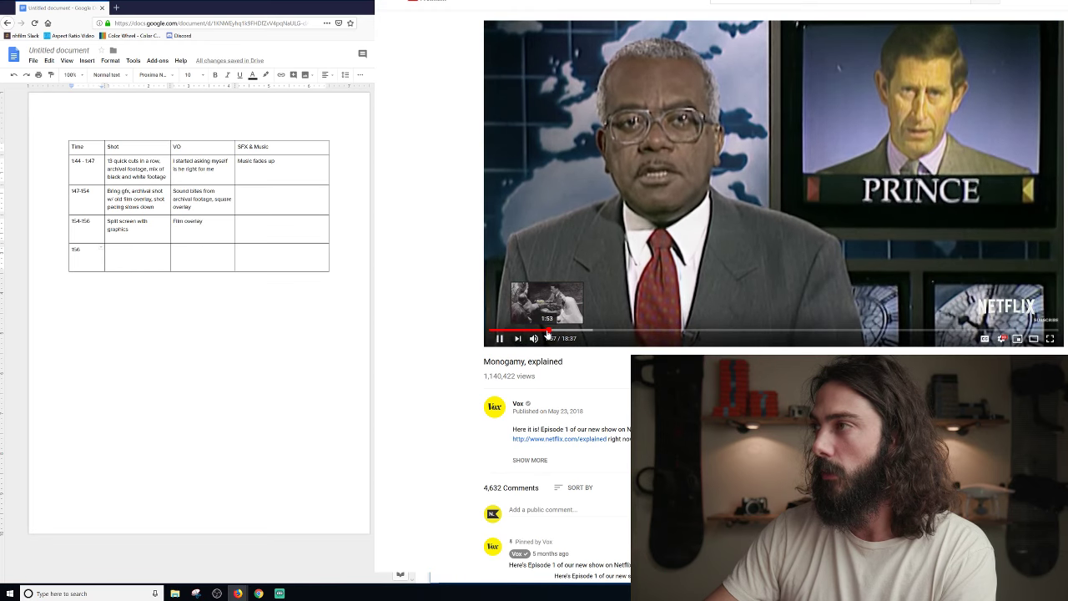
key("space")
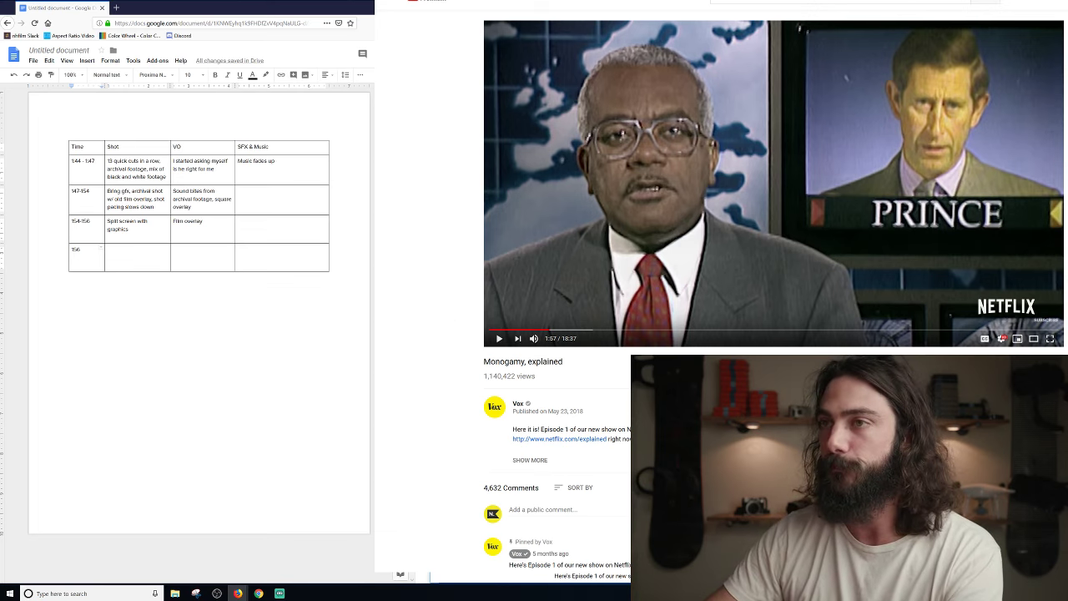
left_click(108, 250)
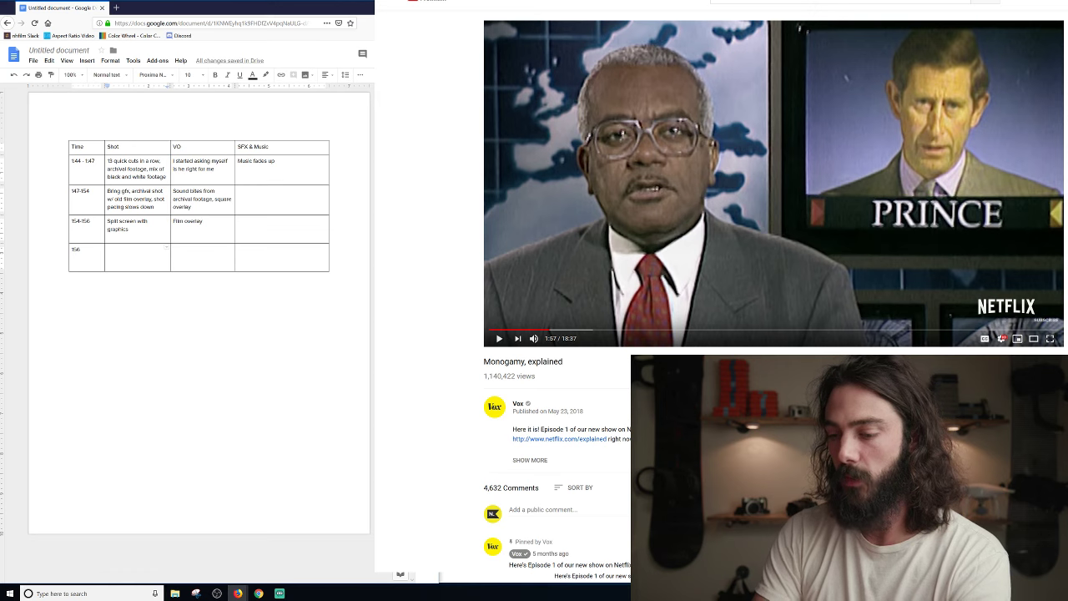
type("scaled")
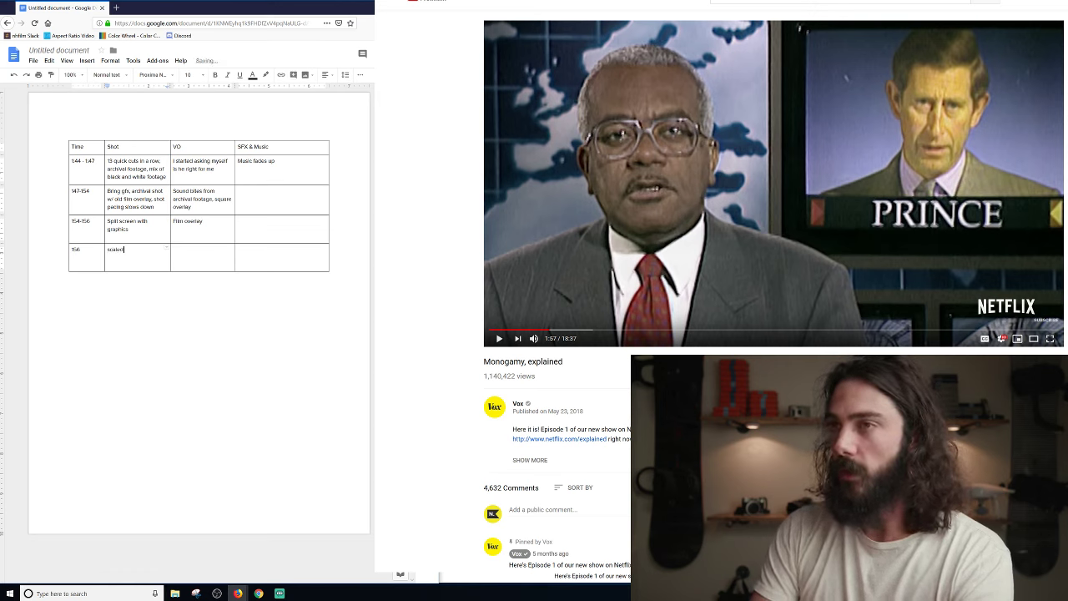
type(" upshot")
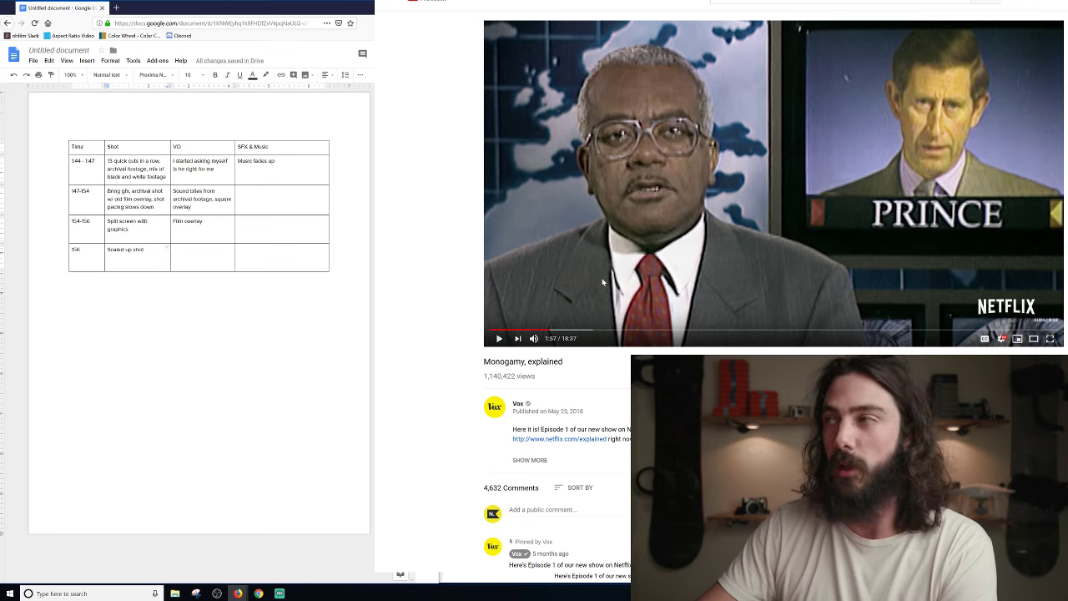
Play past the newsreader, replay the change to the press-conference shot at 1:58, and complete the fourth row's time as "156-158".
left_click(500, 338)
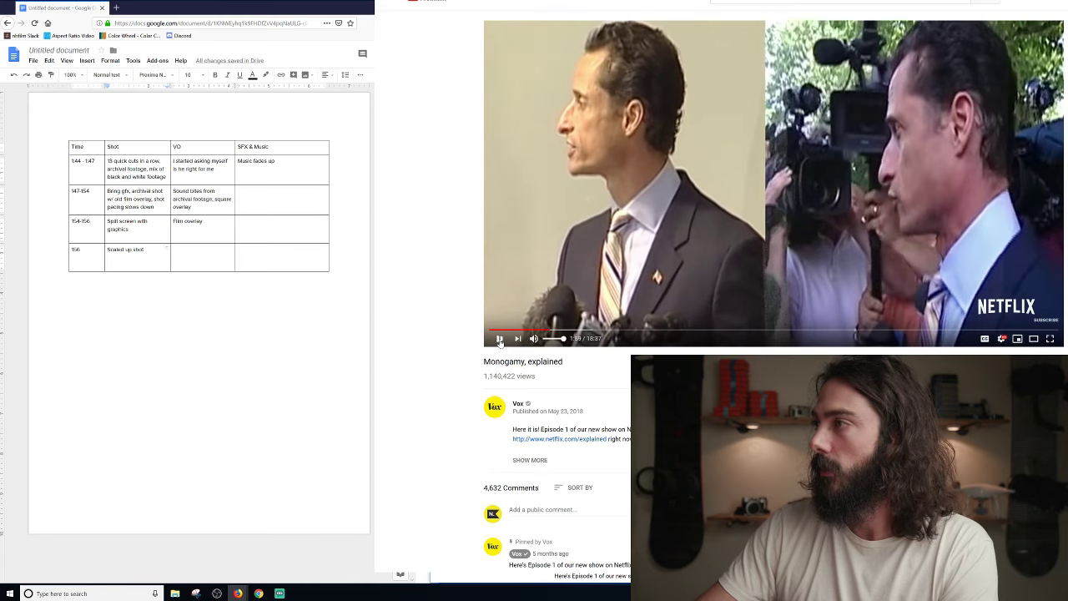
left_click(500, 339)
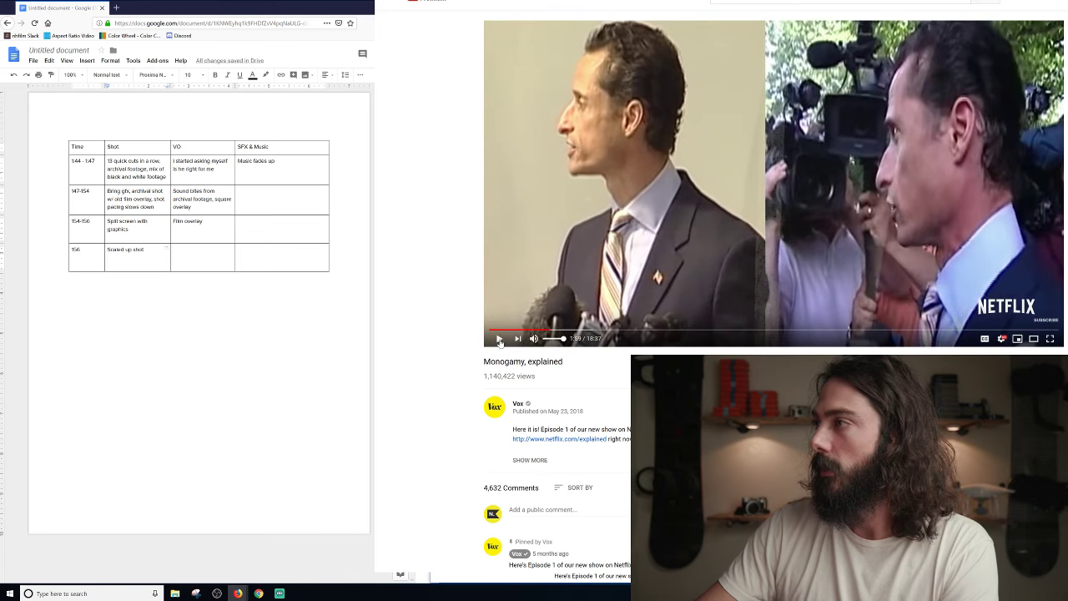
left_click(550, 332)
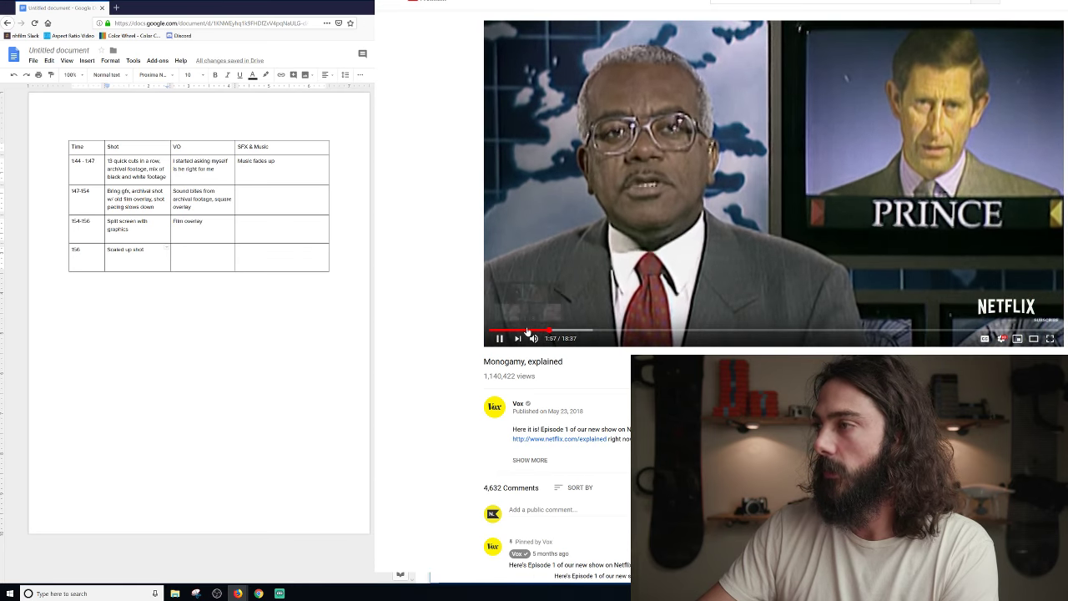
key("space")
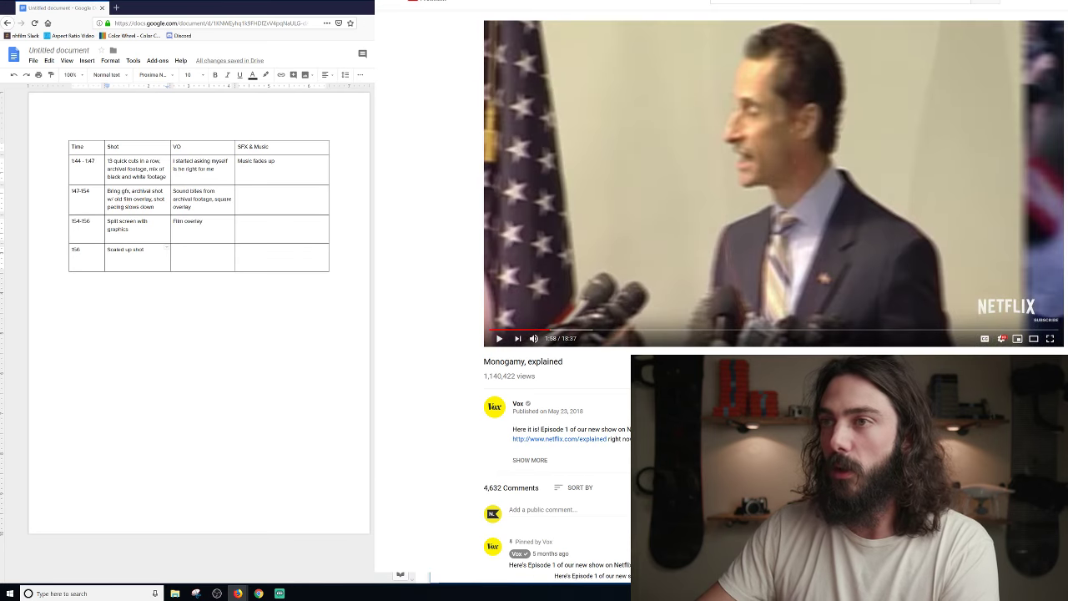
left_click(101, 249)
type("-158")
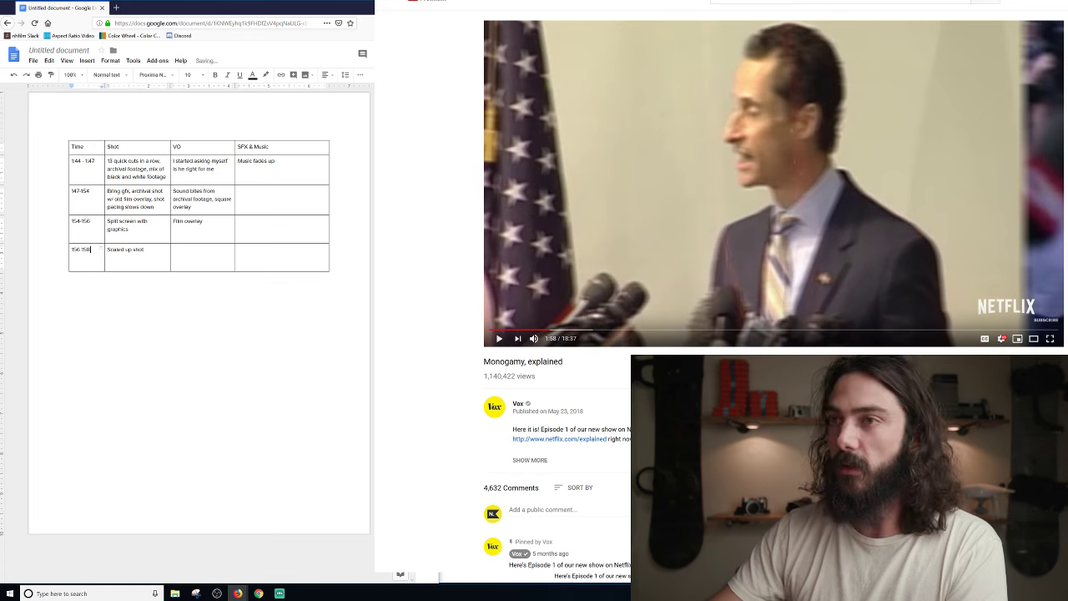
Add a fifth row below the "Scaled up shot" entry with the start time "158".
key("Tab")
key("Tab")
key("Tab")
key("Tab")
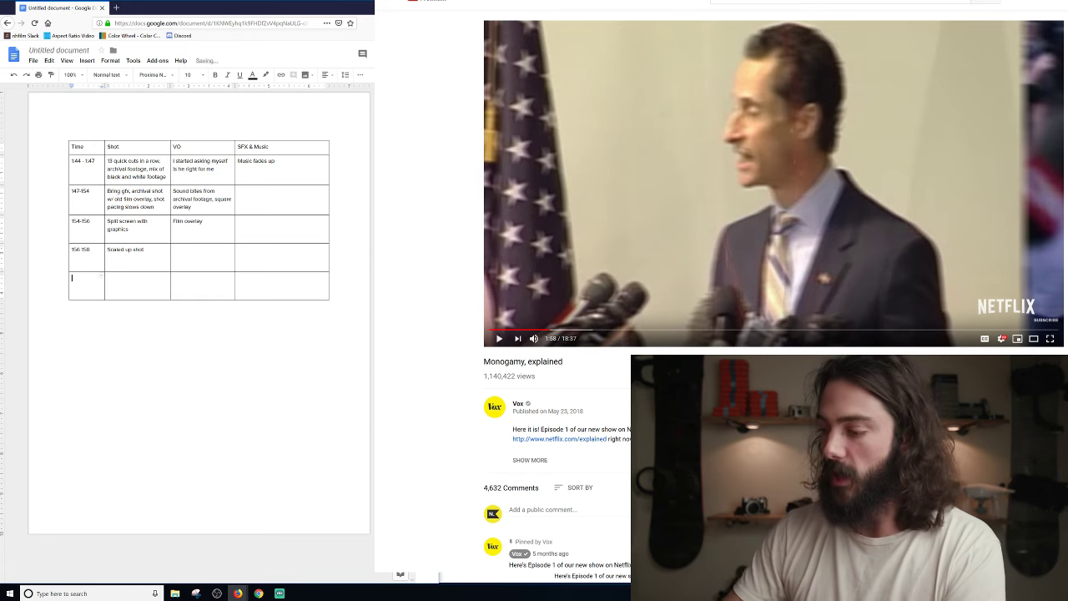
type("158 -")
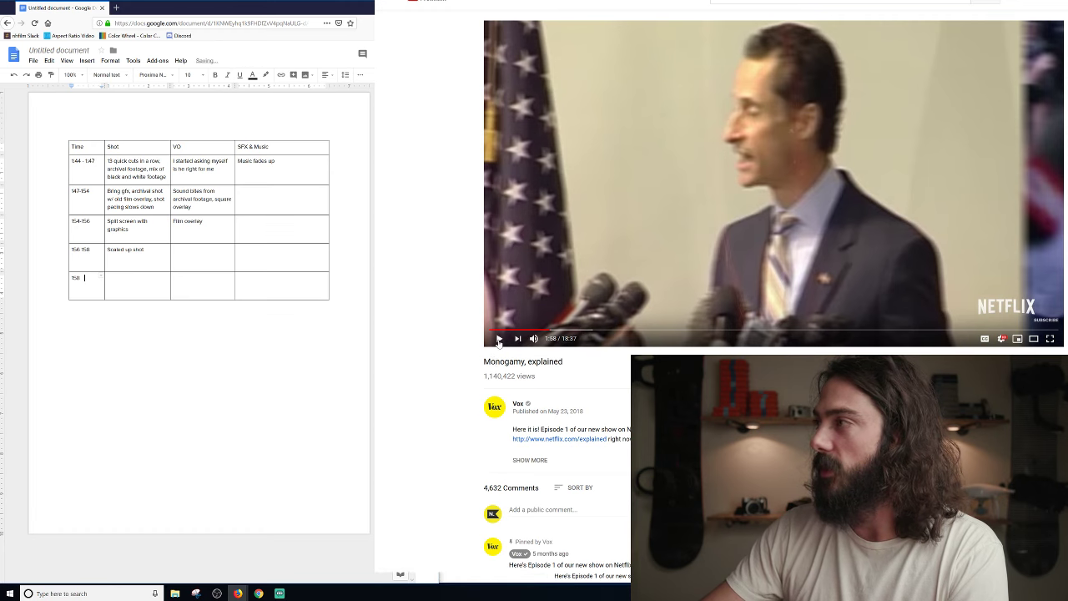
Play the video on to the press-conference shot at 1:59 and describe the fifth row's shot as "Full shot of guy".
left_click(499, 339)
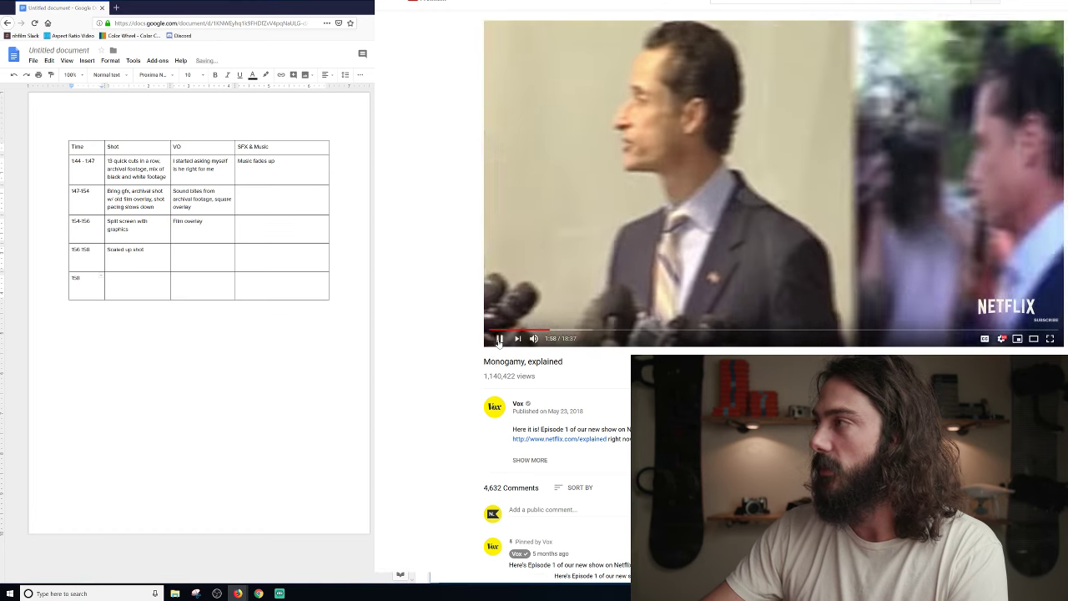
left_click(126, 279)
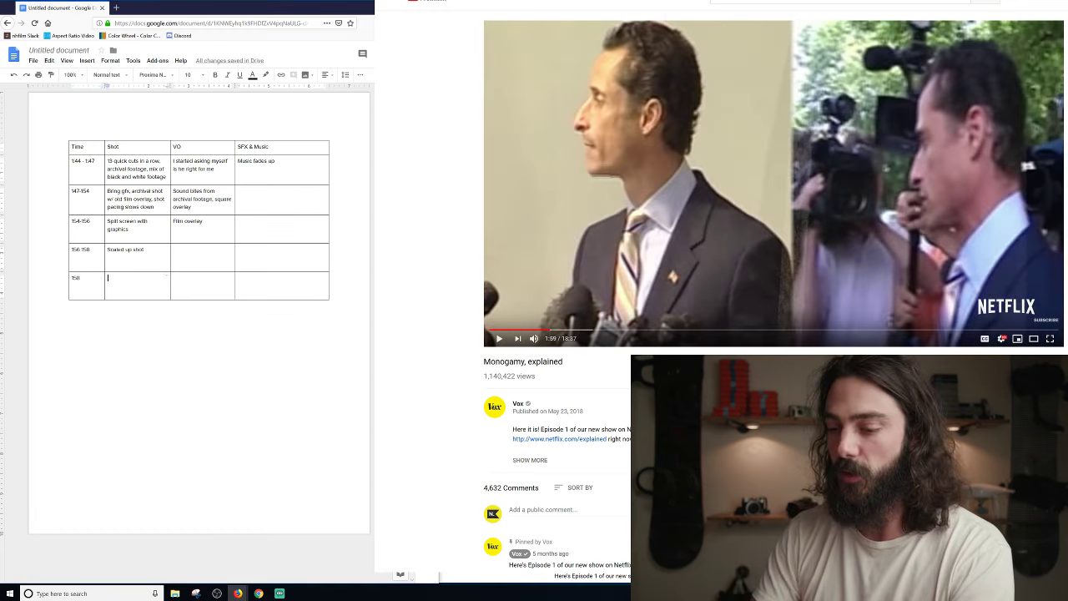
type("fu")
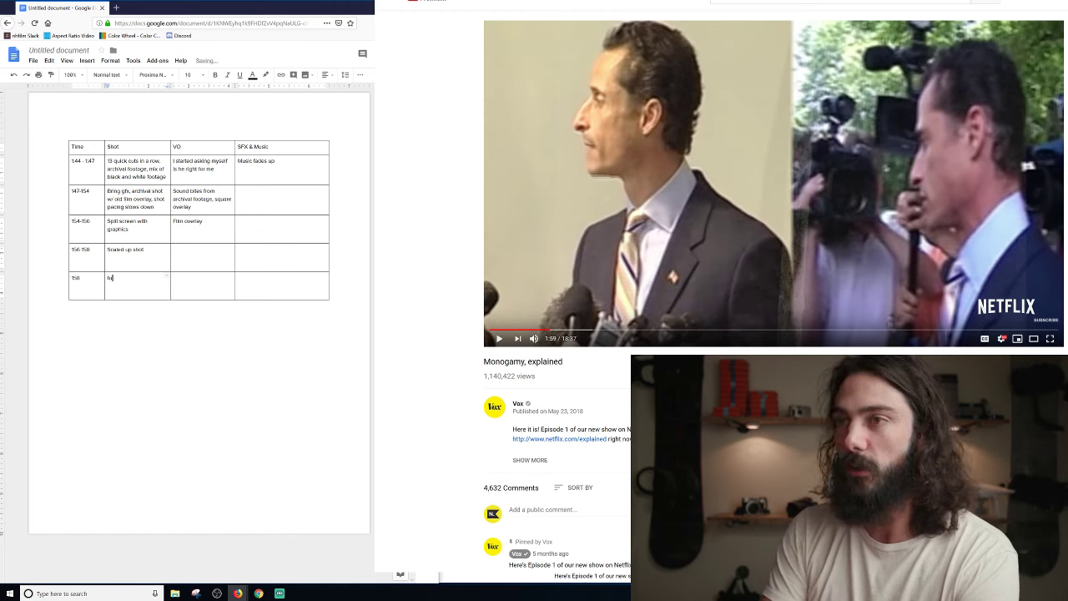
type("lklk ll shot of ")
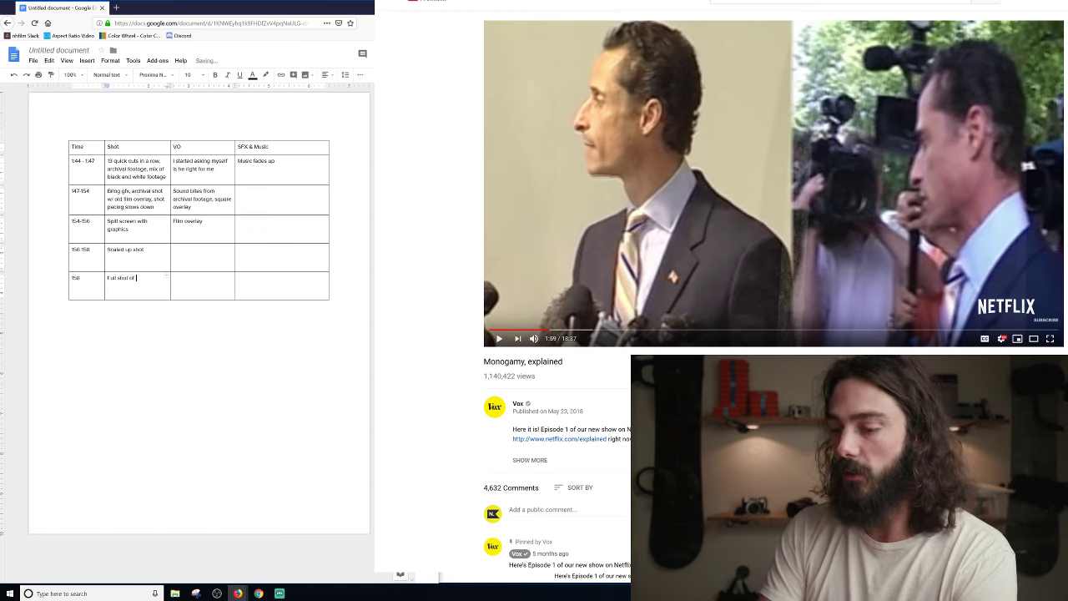
type("guy")
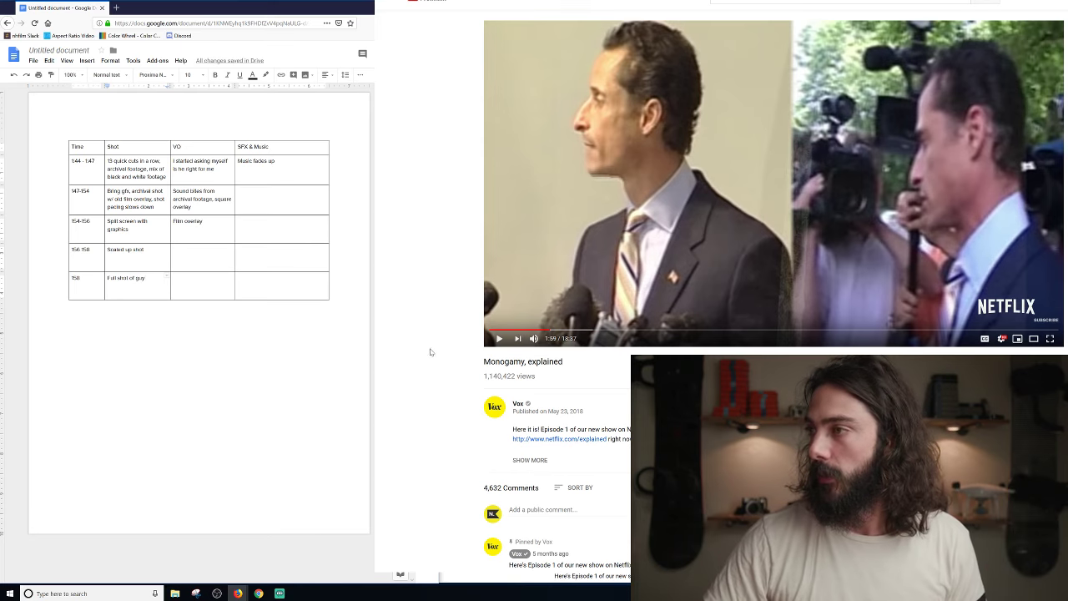
Play slightly further, extend the fifth row's shot description with ", slides over to become split screen", and add an empty sixth row.
left_click(501, 340)
left_click(501, 340)
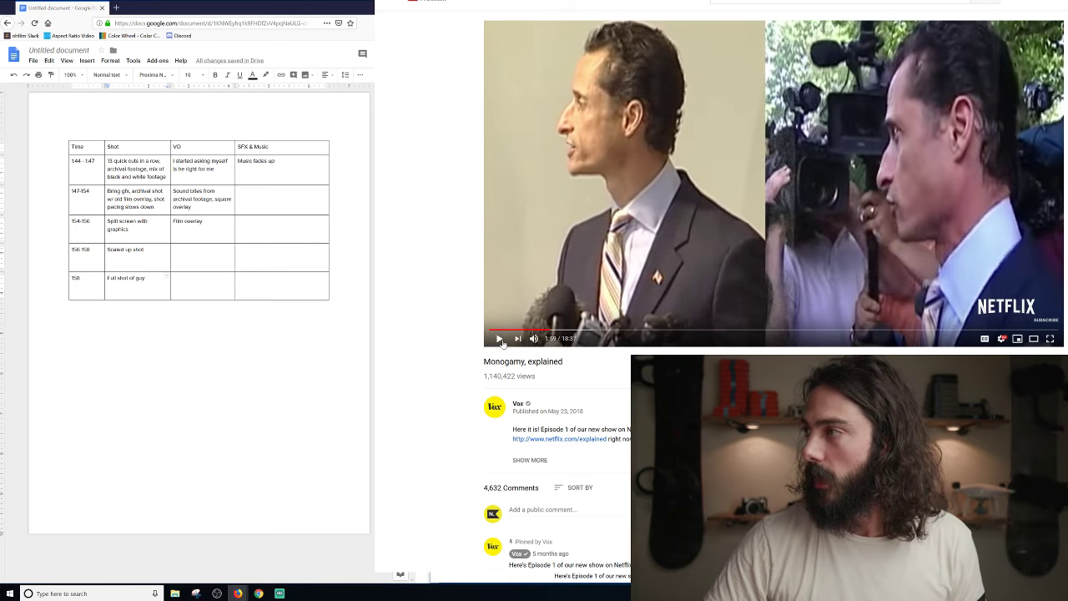
left_click(145, 278)
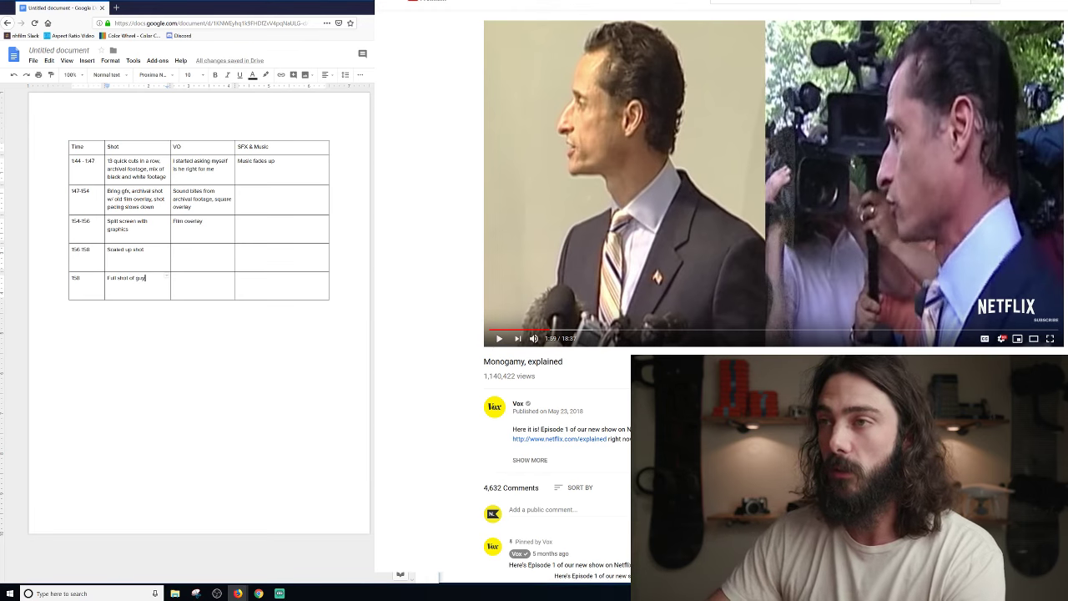
type(", slides o")
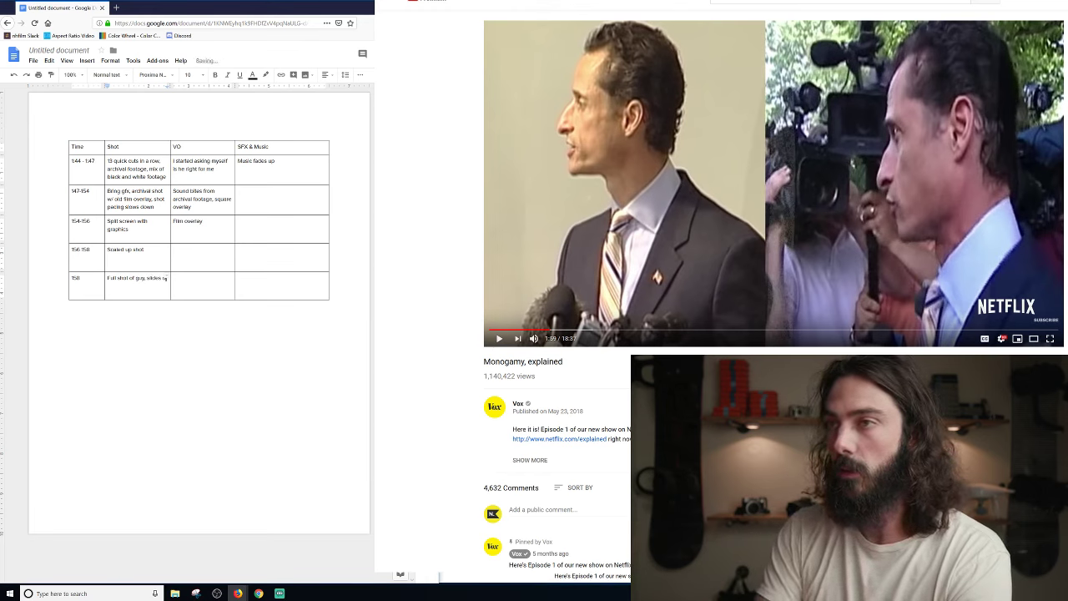
type("ver to become ")
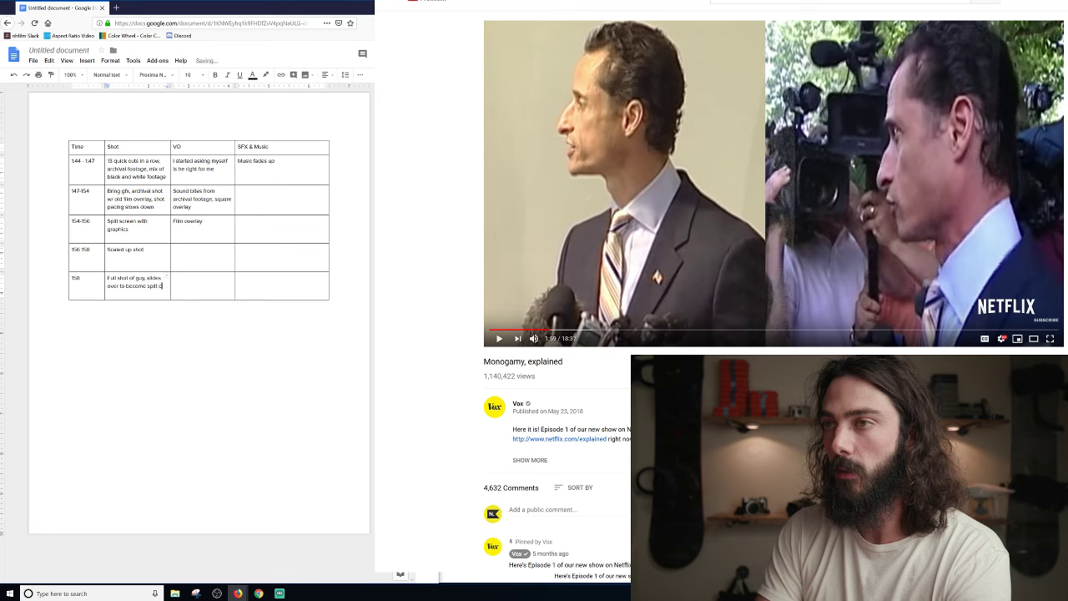
type("split sc")
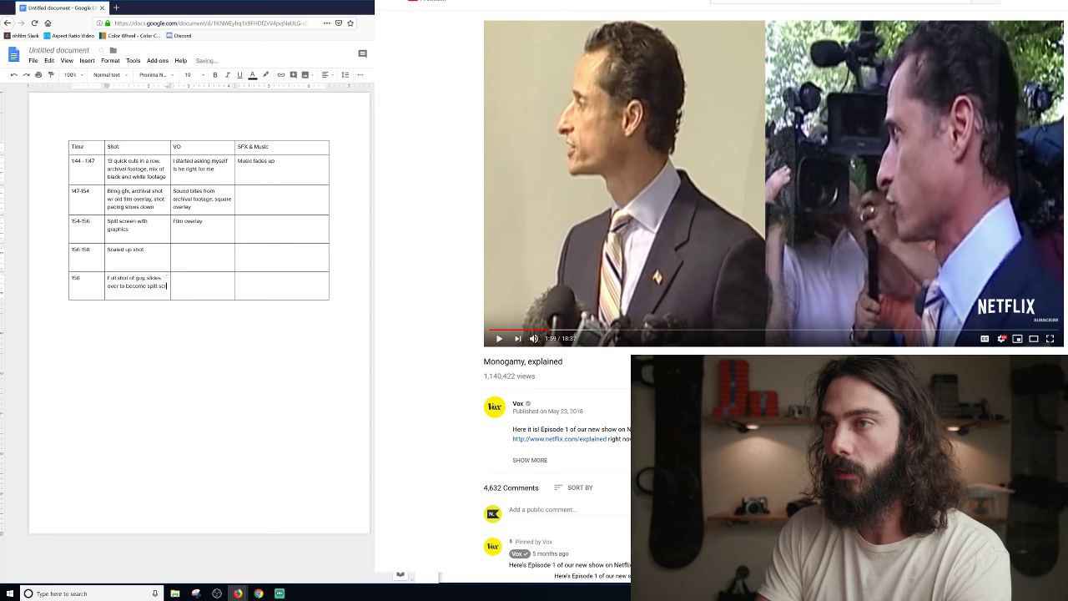
type("reene")
key("Tab")
key("Tab")
key("Tab")
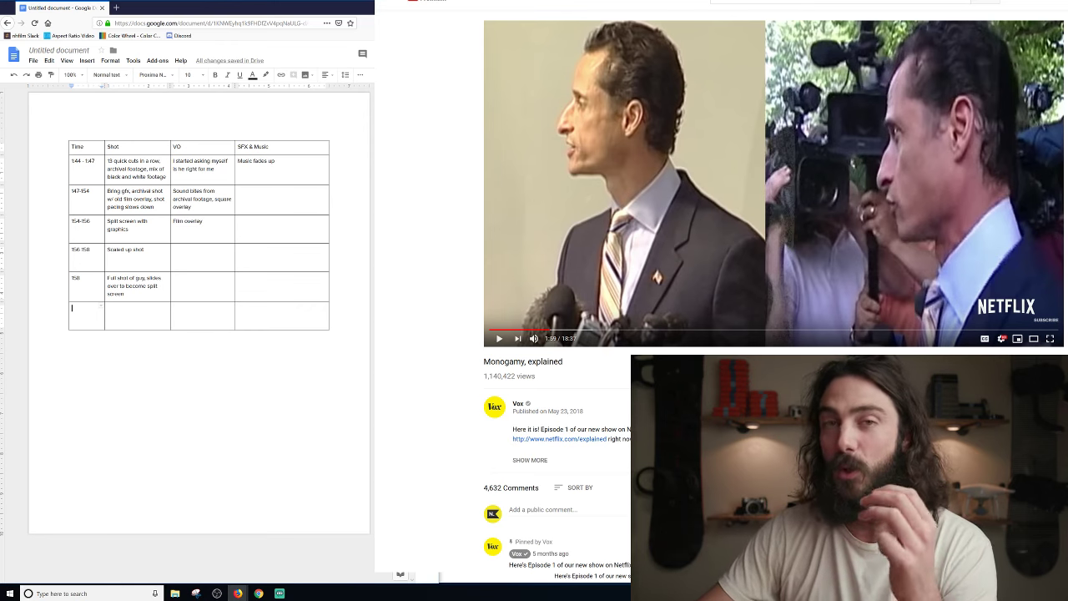
Play to the narrator credit at 2:00, replay from 1:56, and enter "Flashes and film overlay" in the fifth row's VO cell.
left_click(500, 339)
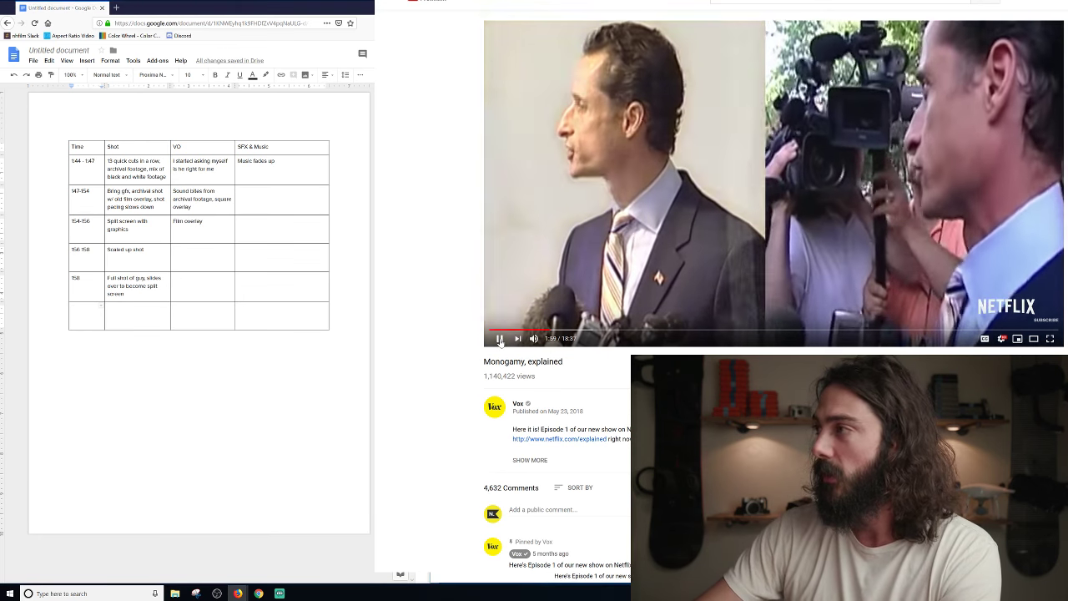
left_click(502, 339)
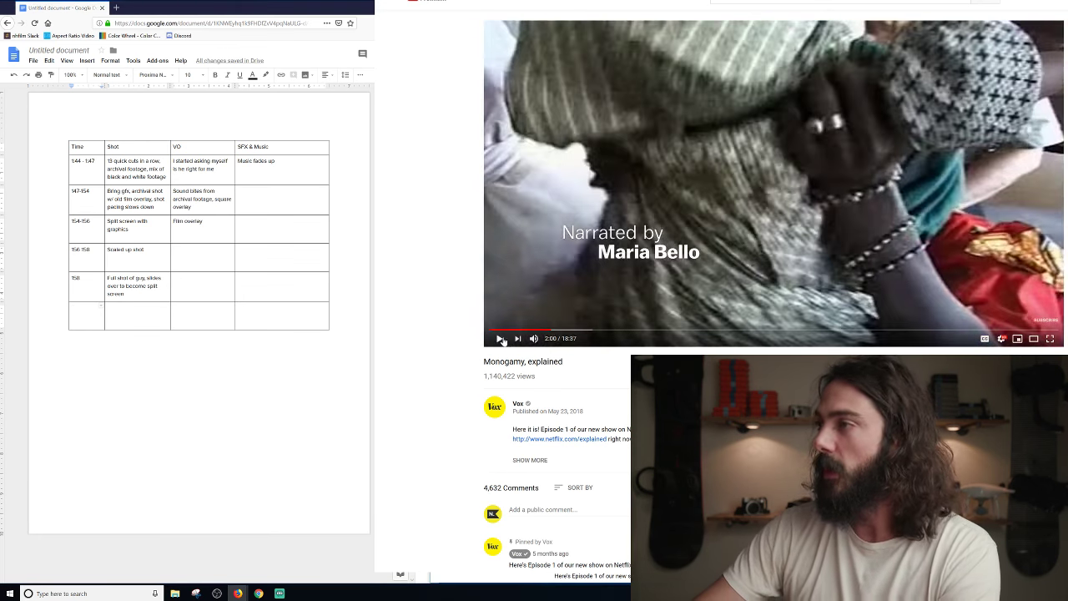
left_click(549, 331)
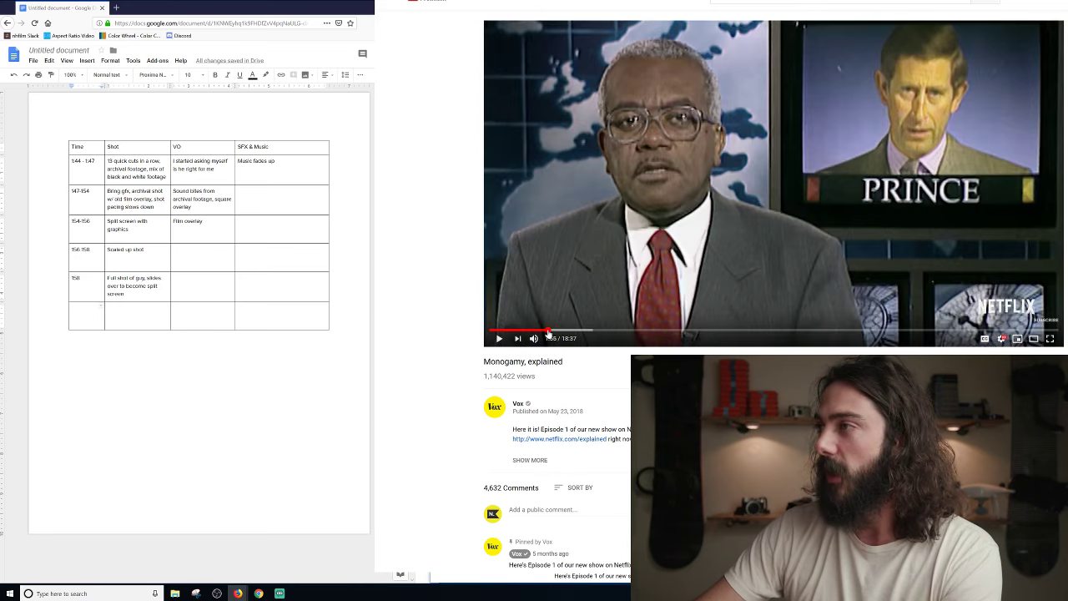
key("space")
left_click(501, 339)
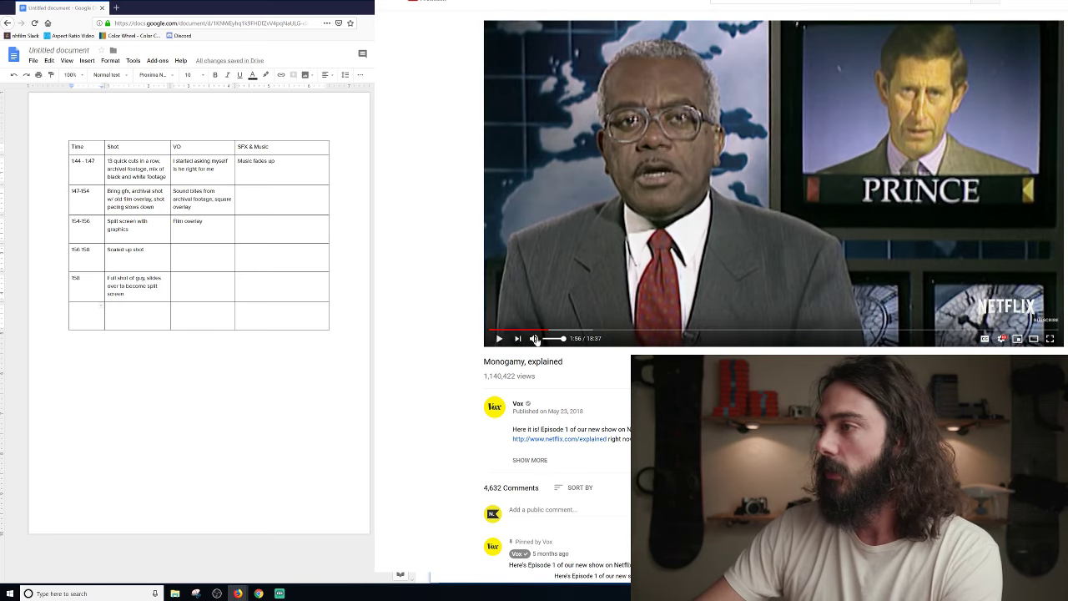
left_click(499, 340)
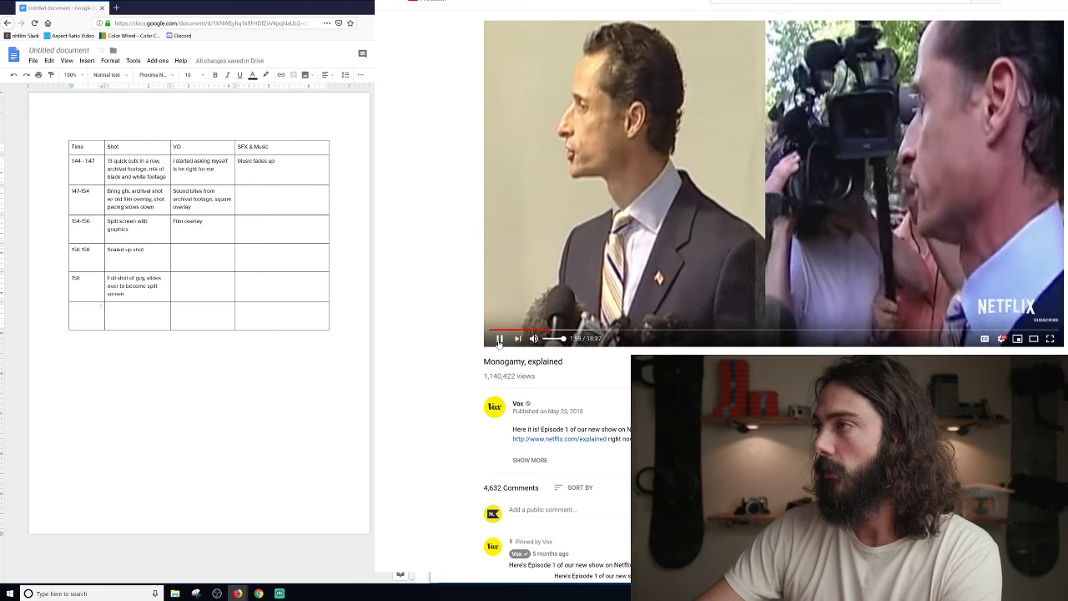
left_click(499, 339)
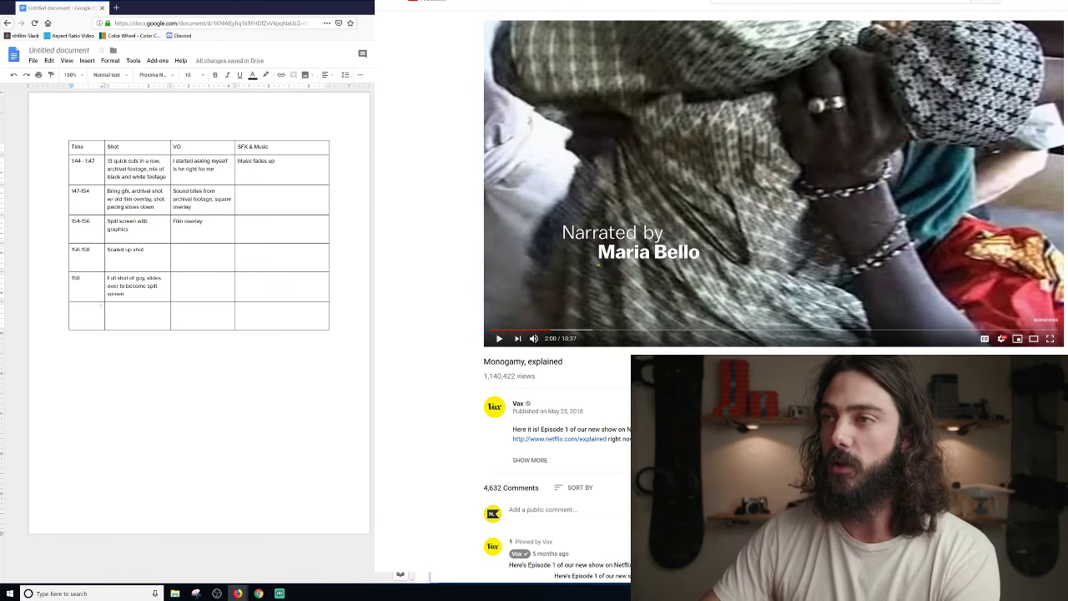
double_click(202, 279)
type("flash")
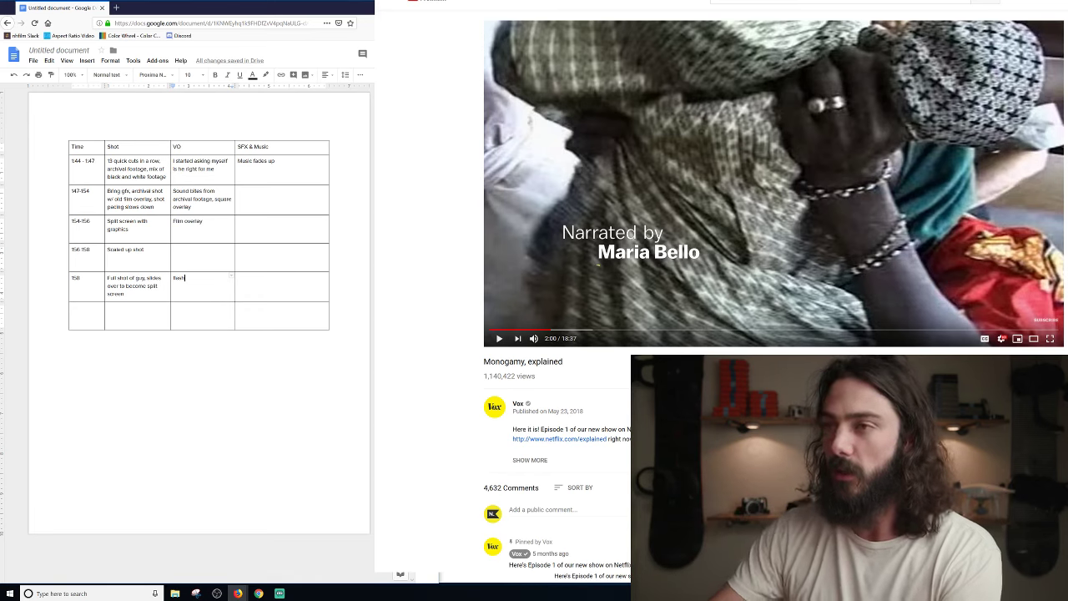
type("es and")
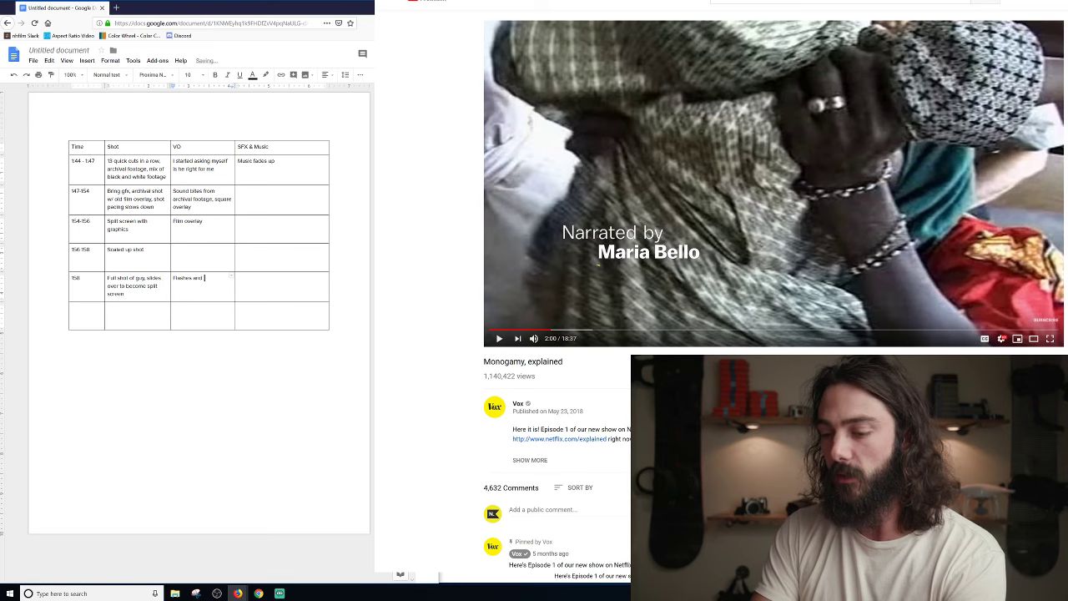
type(" film overlay")
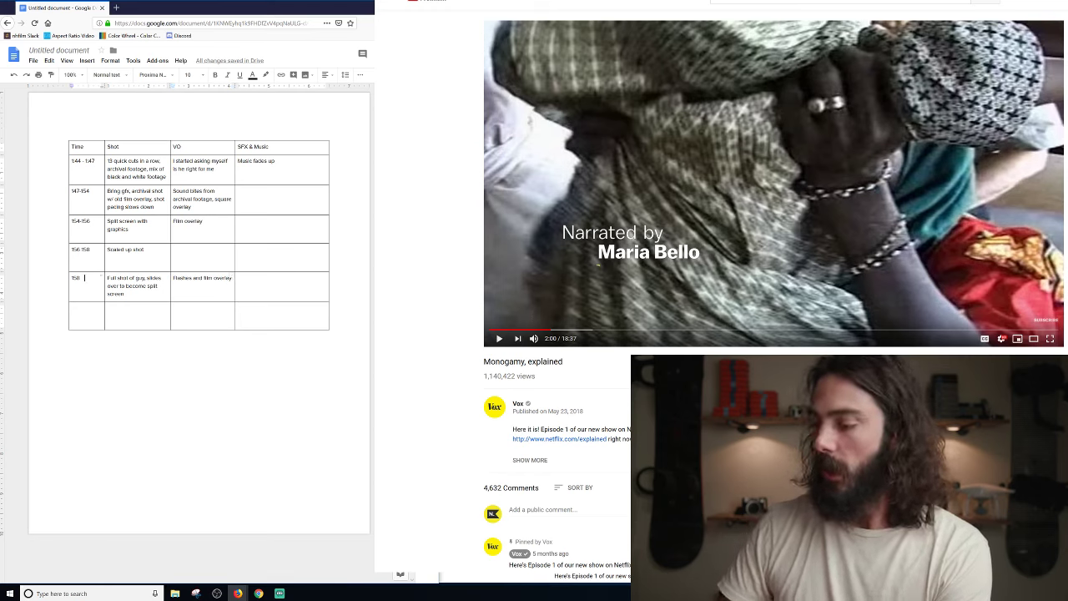
Complete the fifth row's time as "158-200".
left_click(84, 278)
type("-1")
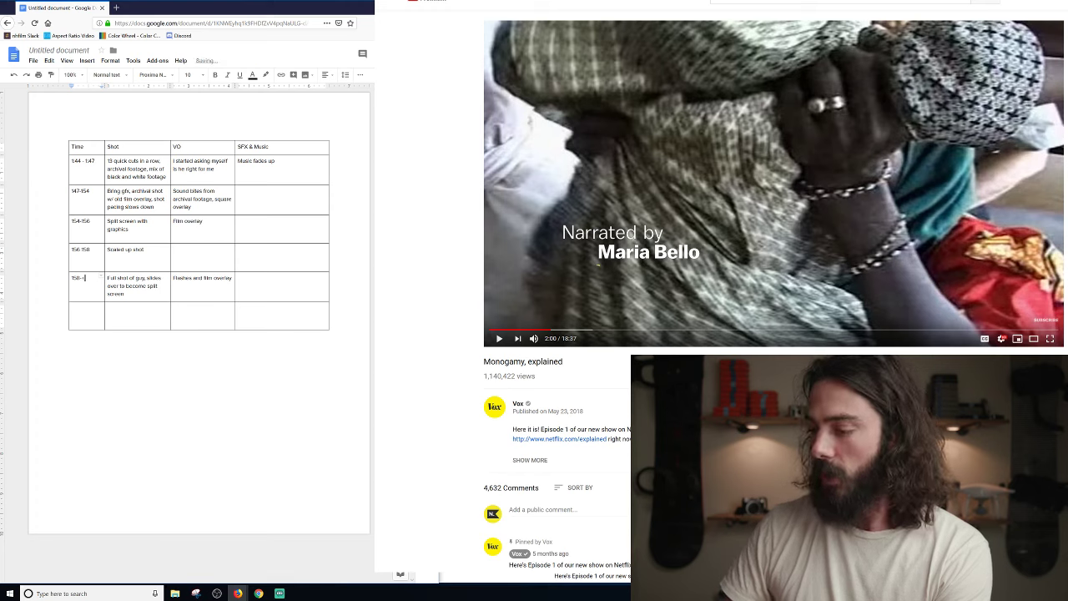
key("BackSpace")
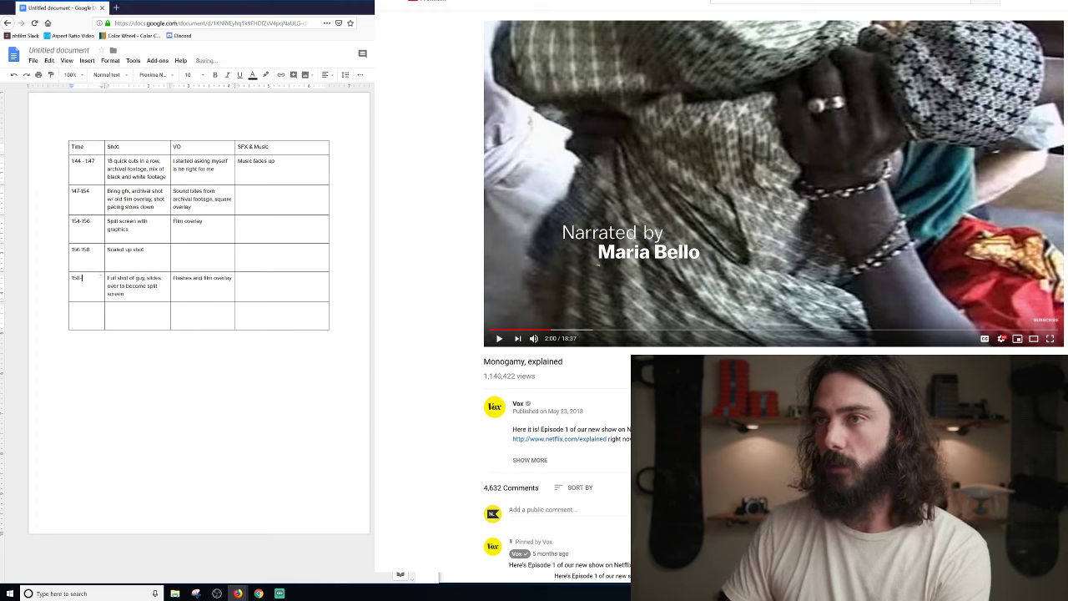
type("2:00")
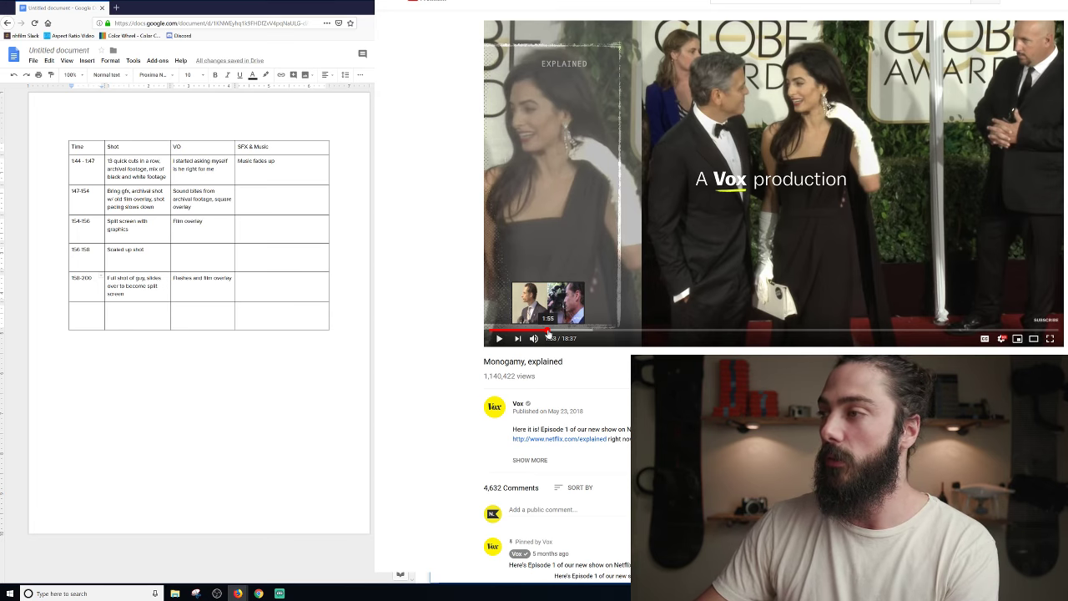
Rewatch the whole sequence with sound from 1:44 to the title at about 2:09.
left_click_drag(548, 334, 543, 333)
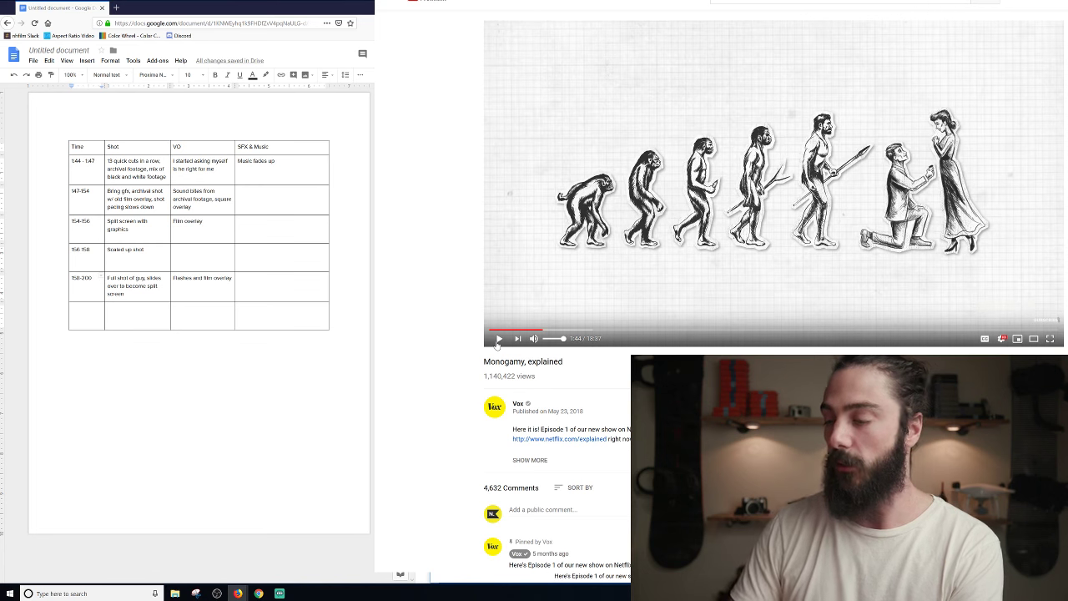
left_click(499, 339)
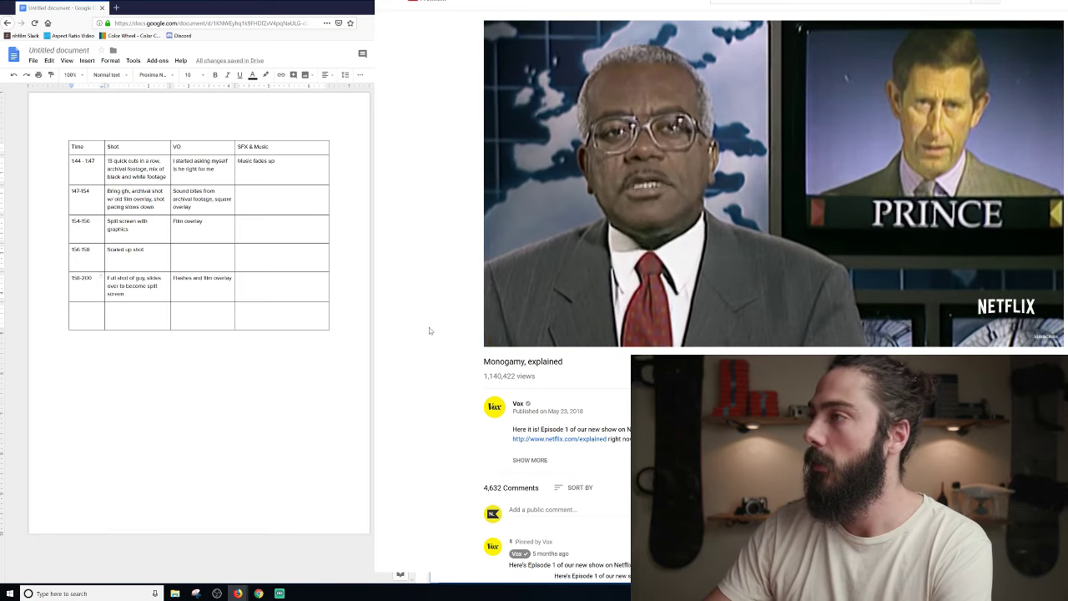
mouse_move(527, 344)
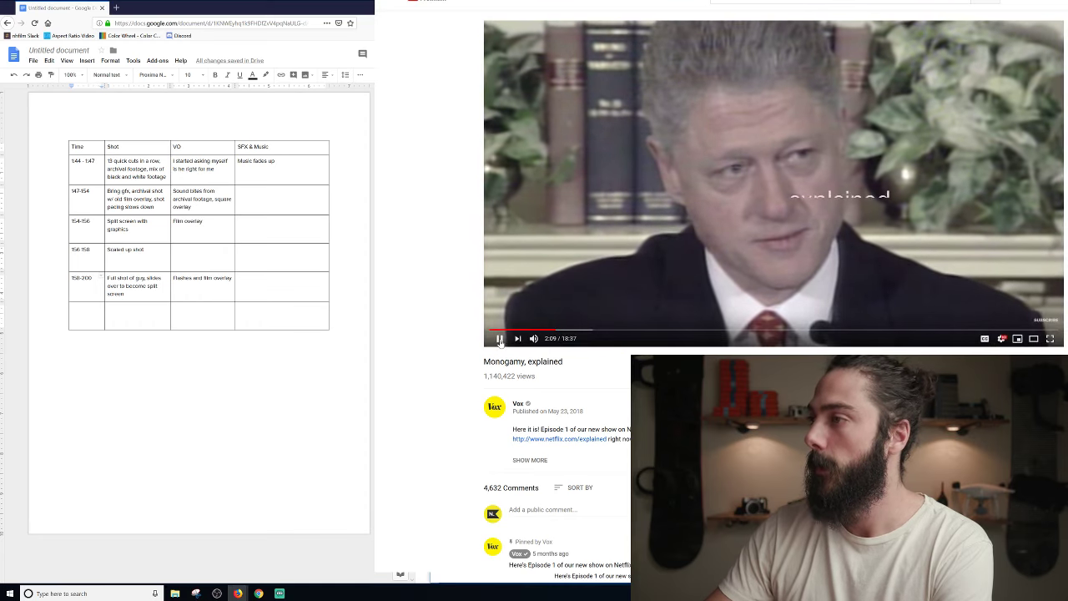
Rewatch the sequence from 1:44 to about 1:56 with the sound muted.
left_click(548, 332)
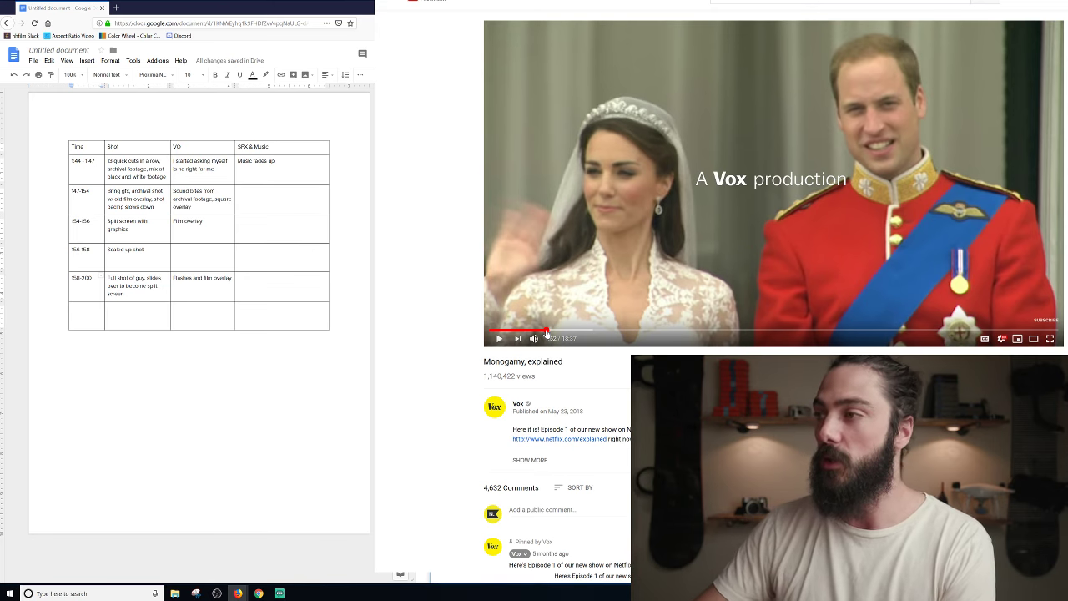
left_click(543, 331)
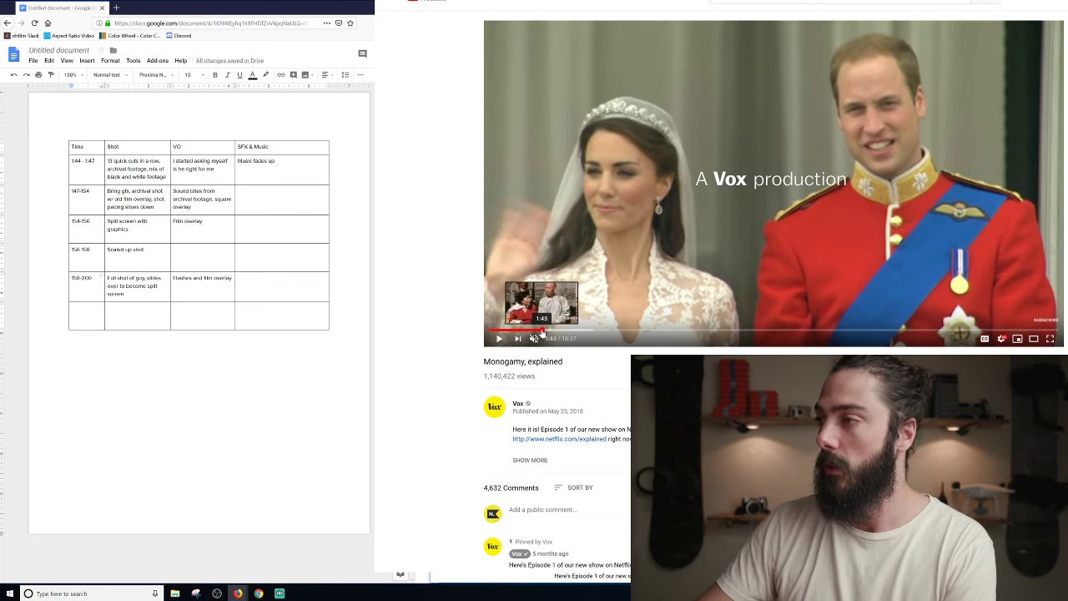
left_click(500, 339)
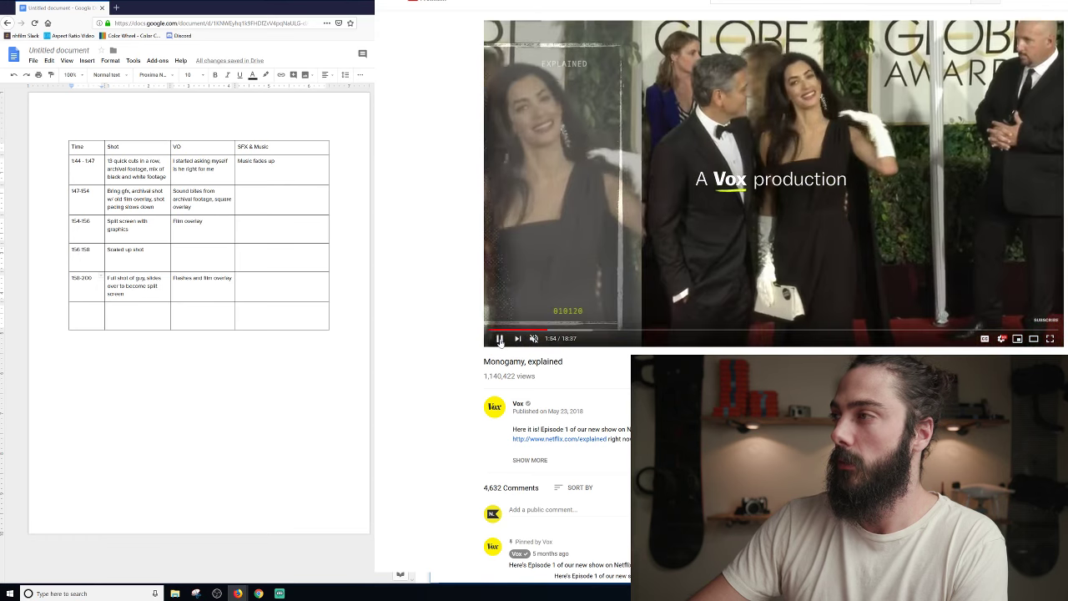
left_click(500, 339)
left_click(500, 339)
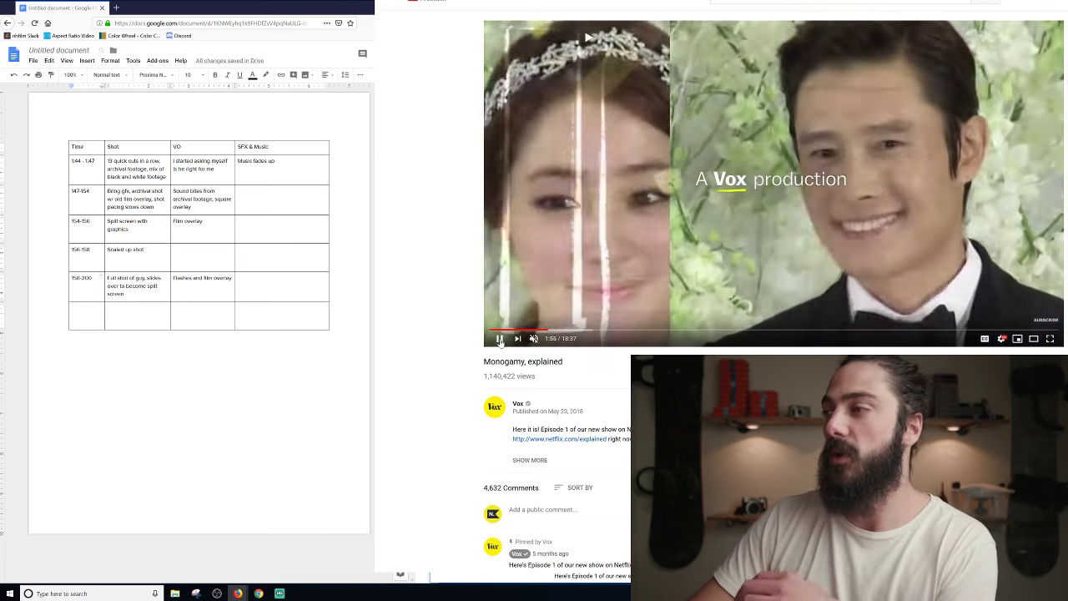
Replay the video from 1:53 to the press-conference shot at 1:58 with the sound back on.
left_click(625, 202)
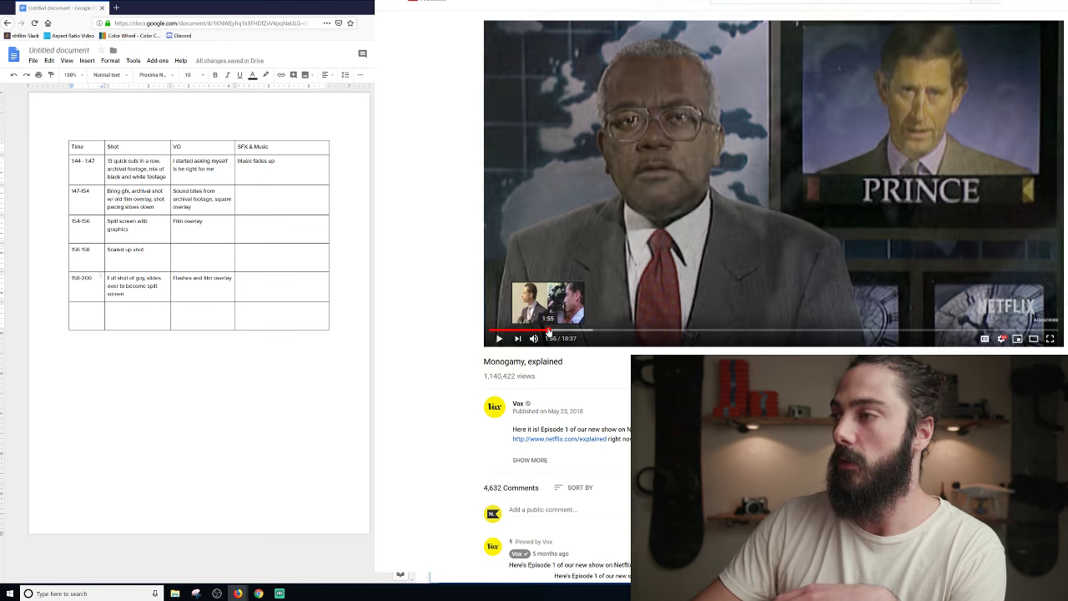
left_click(545, 330)
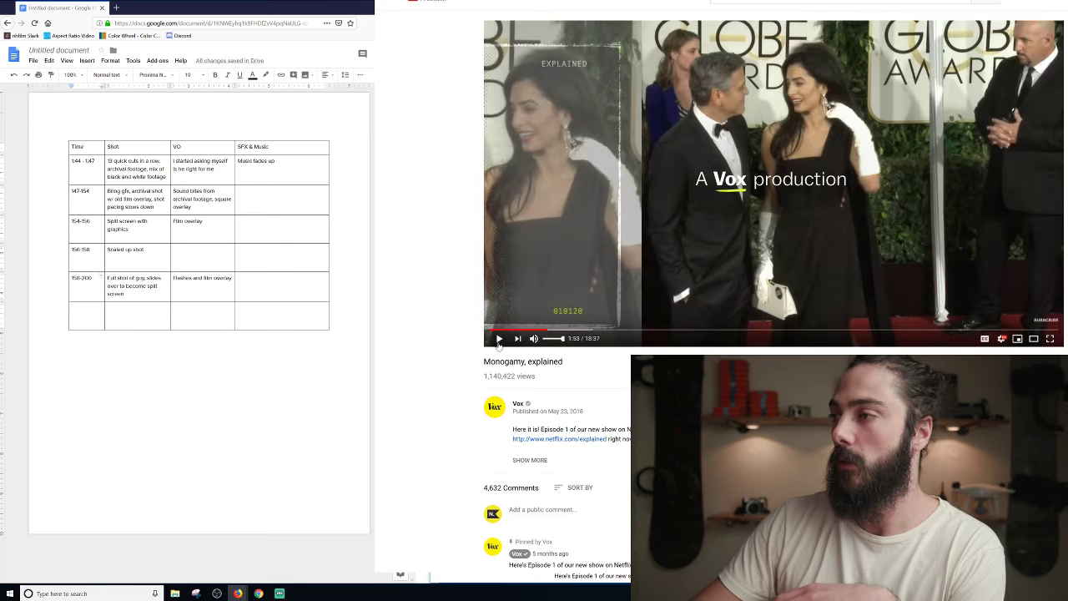
left_click(499, 339)
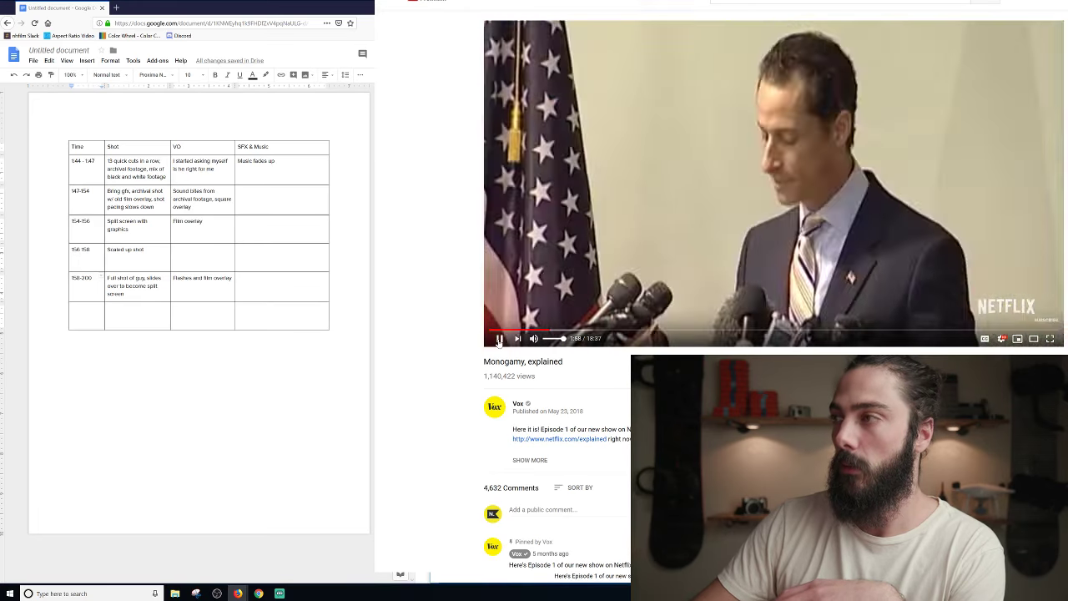
Replay the video in short bursts from 1:56 to 1:59, examining the move from the newscaster to the press-conference split screen.
left_click(500, 339)
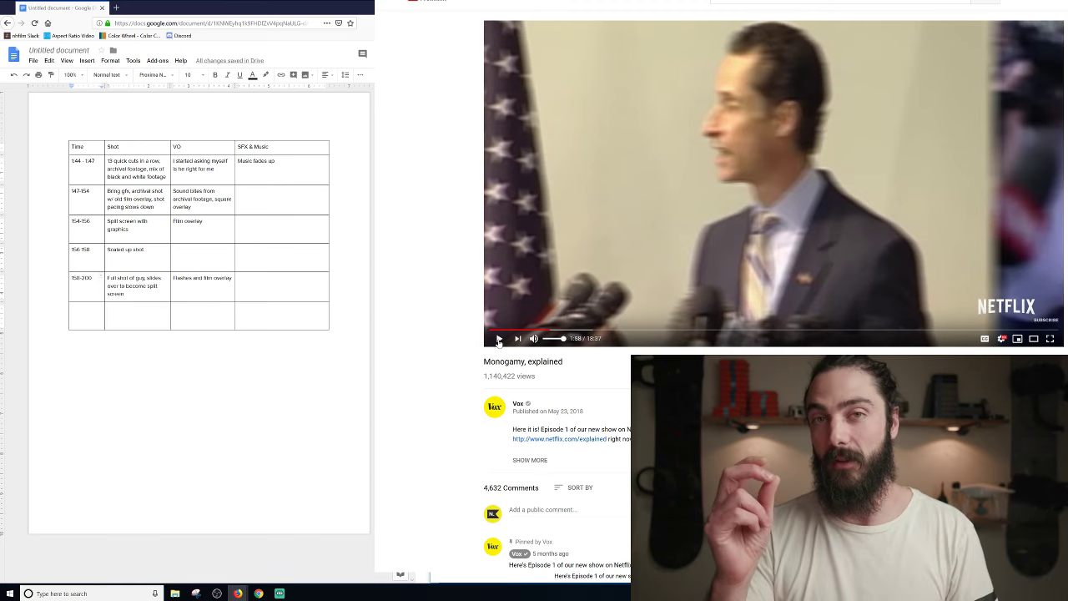
left_click(548, 333)
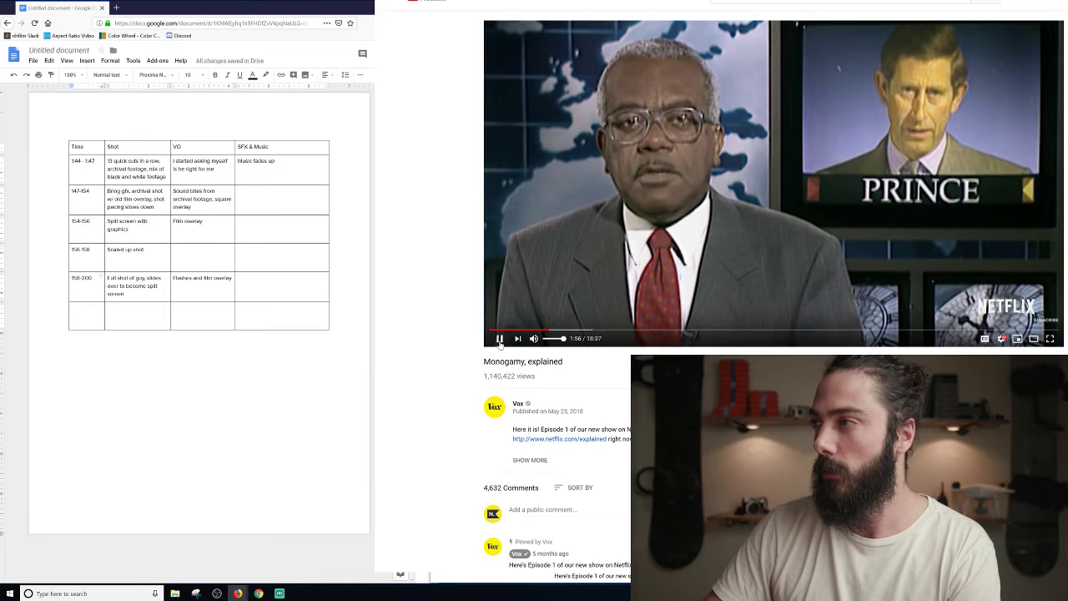
left_click(500, 339)
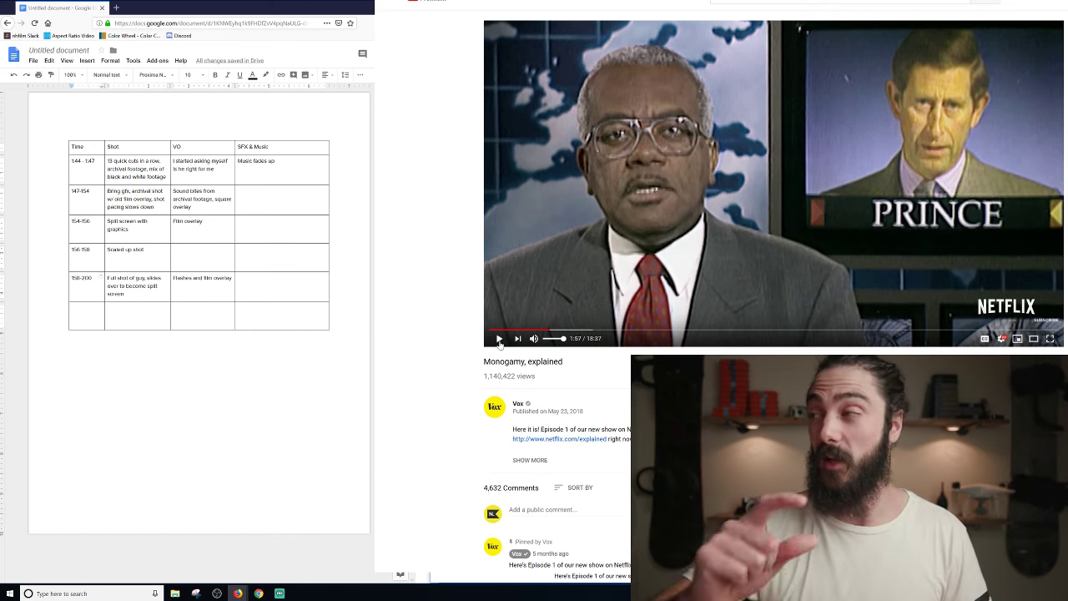
left_click(500, 339)
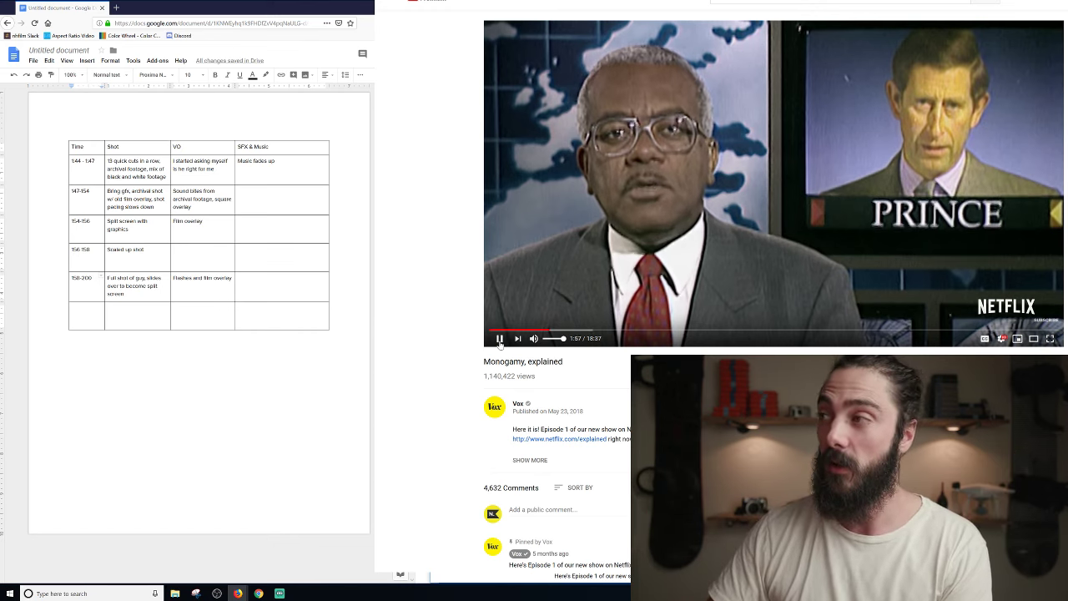
left_click(500, 339)
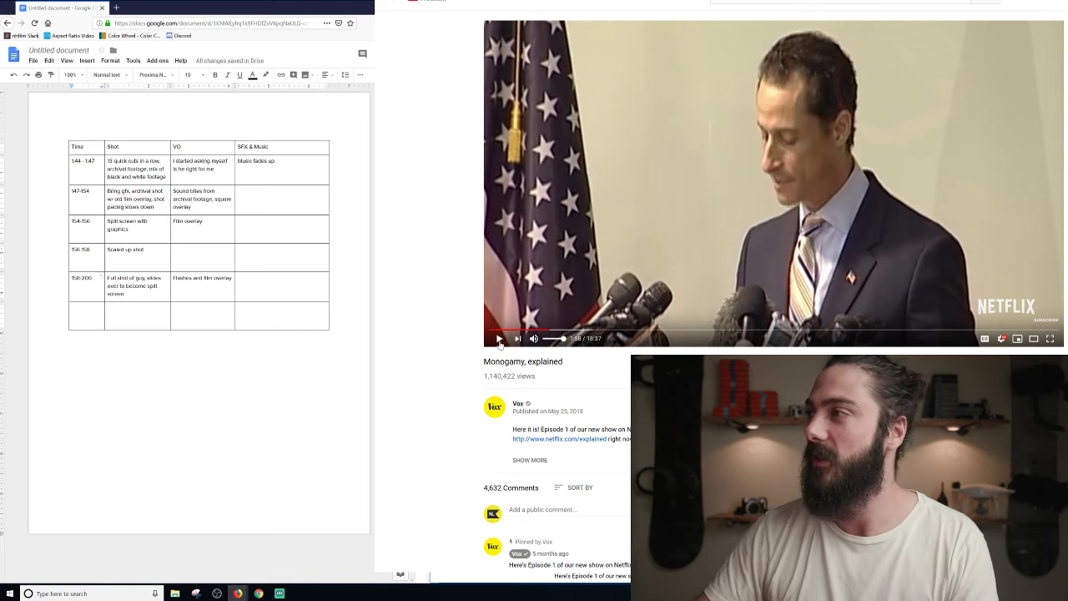
left_click(500, 339)
left_click(500, 339)
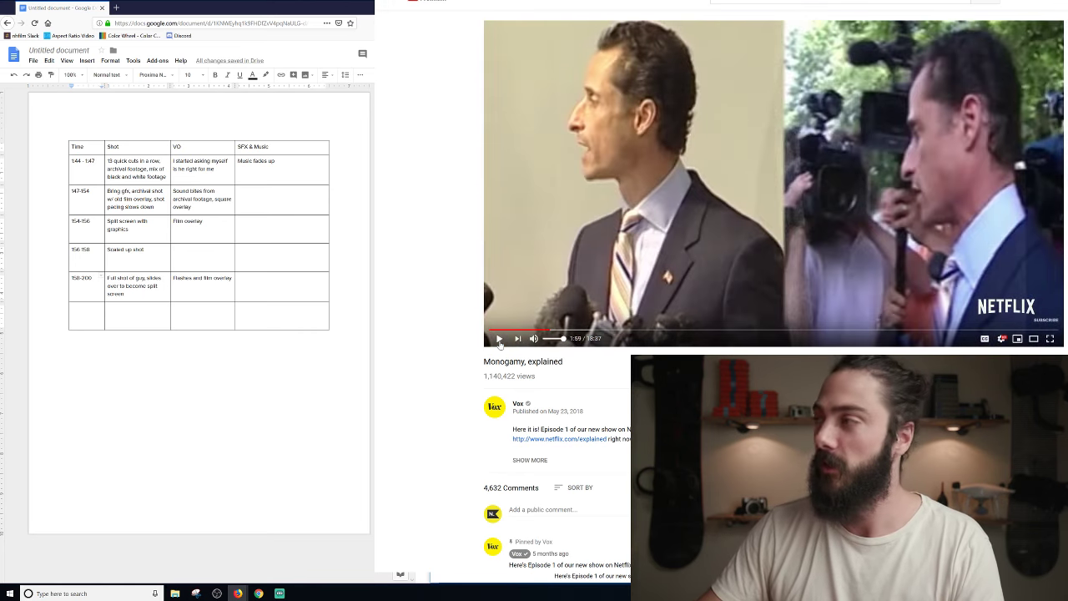
Play on to the lady's shot at 2:02 and enter "200" as the sixth row's time.
left_click(500, 340)
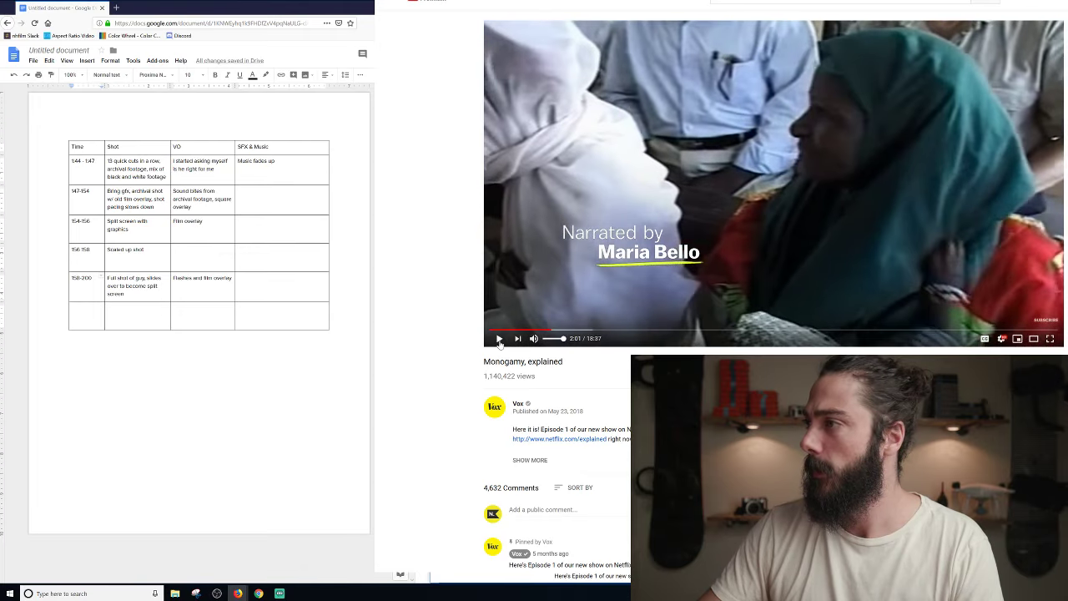
left_click(500, 339)
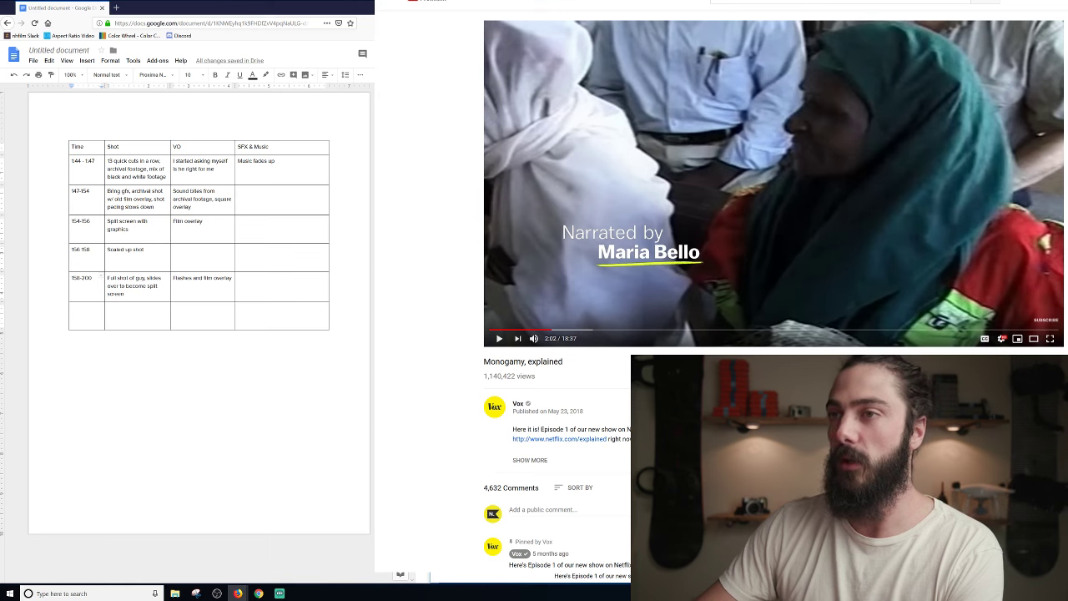
left_click(100, 307)
type("200")
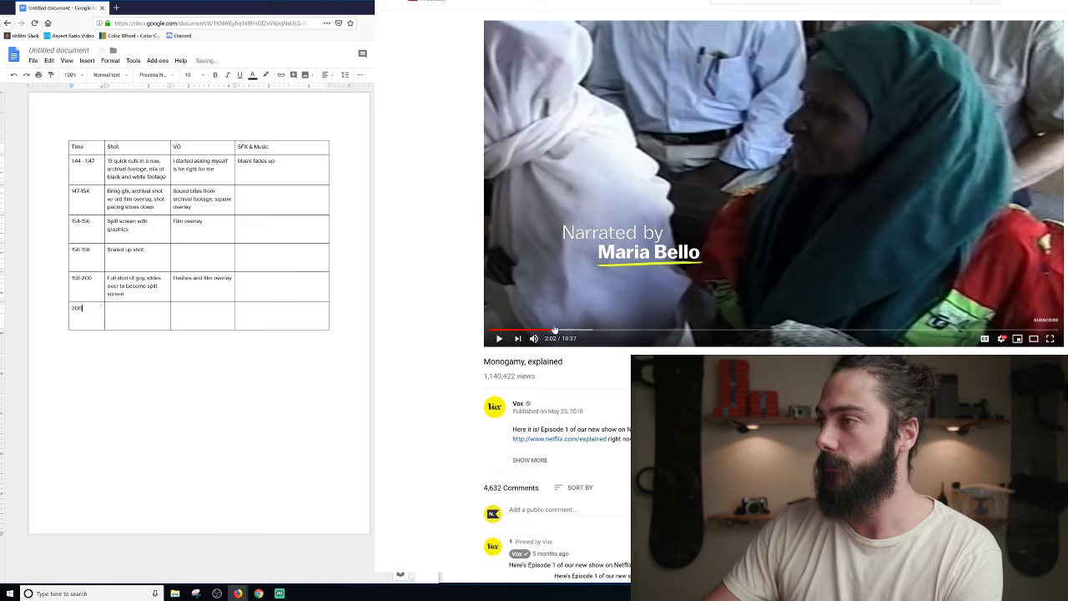
Replay the video between about 2:00 and 2:05 to examine the shots of the lady, the limo and Bill Clinton.
left_click(546, 330)
left_click(500, 339)
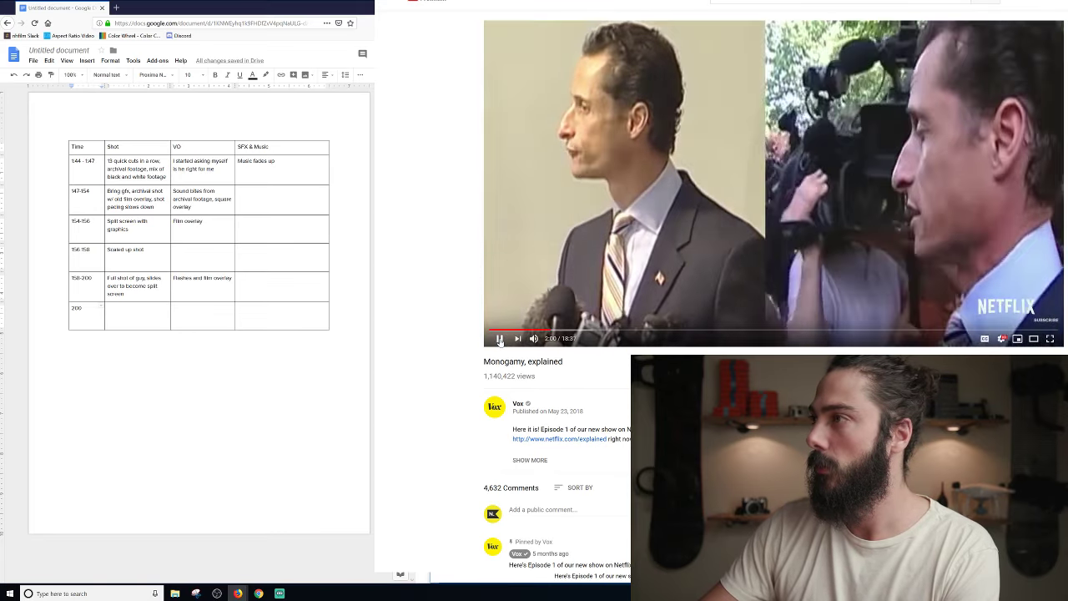
left_click(500, 339)
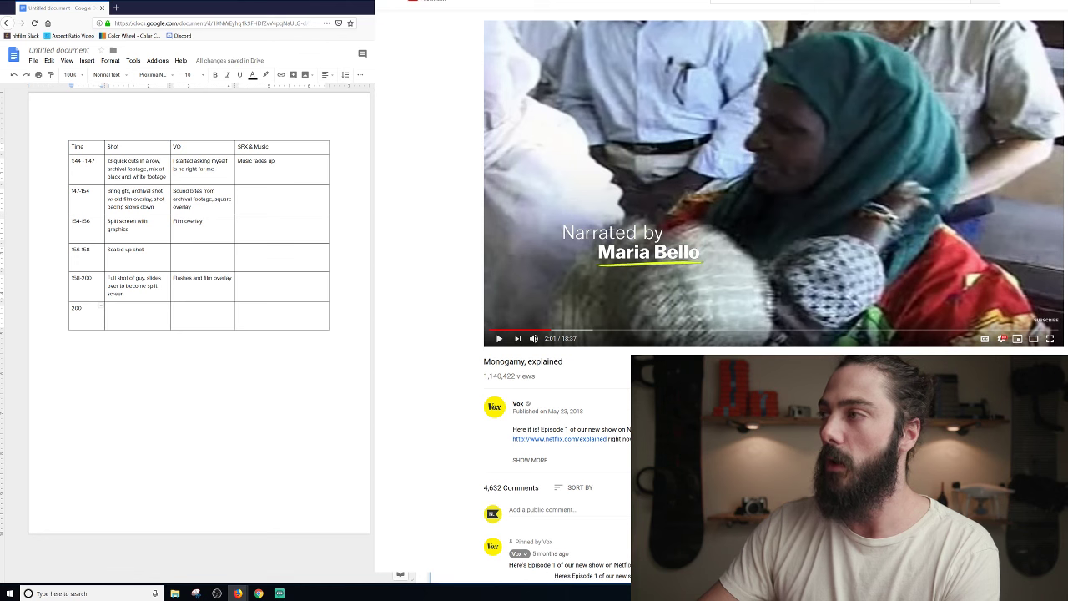
left_click(499, 339)
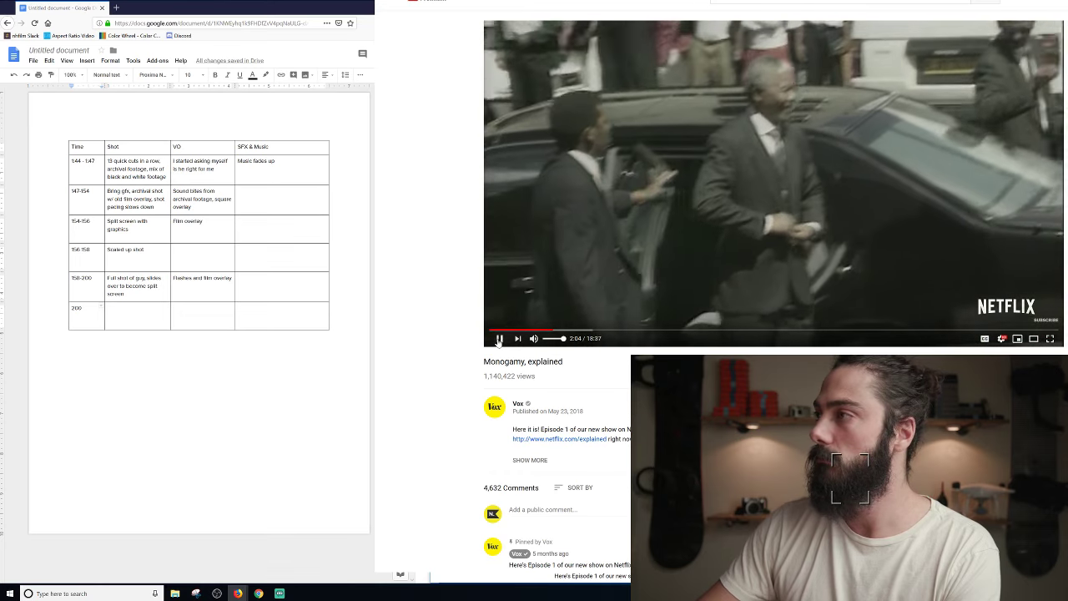
left_click(499, 340)
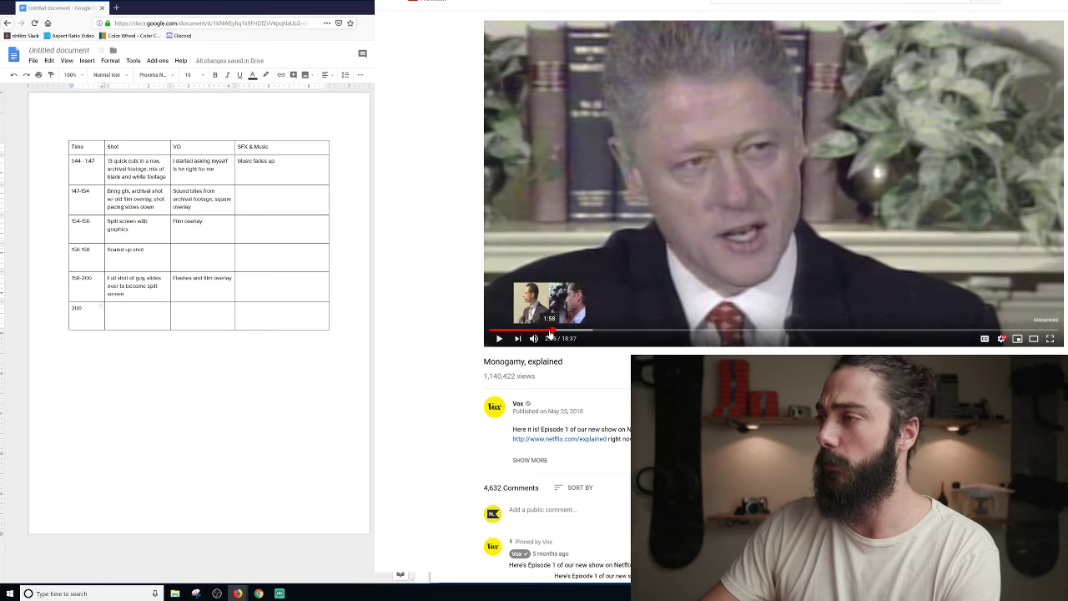
left_click(551, 333)
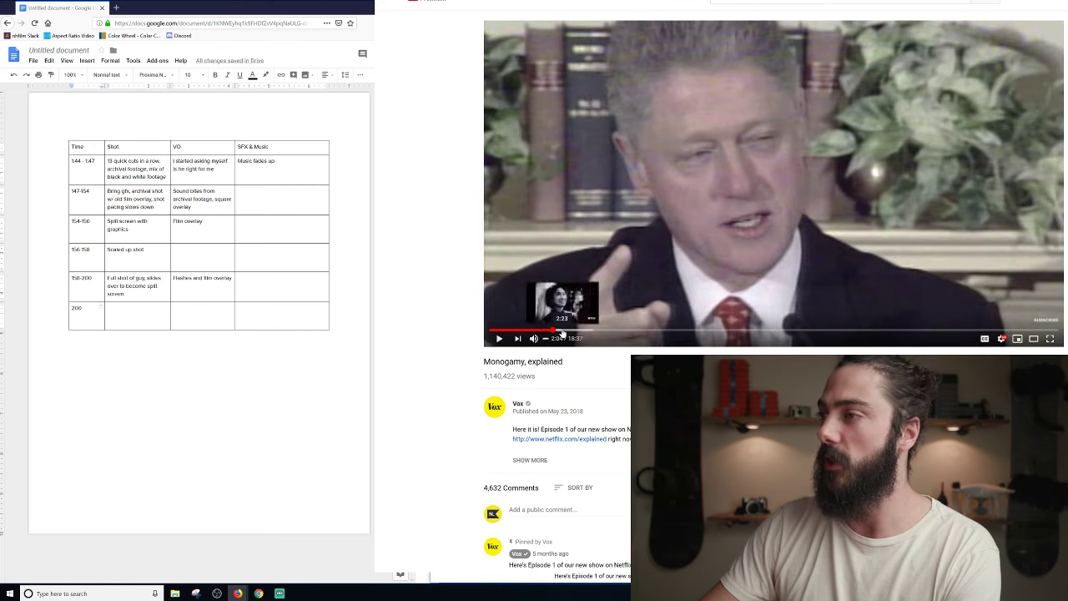
left_click(549, 332)
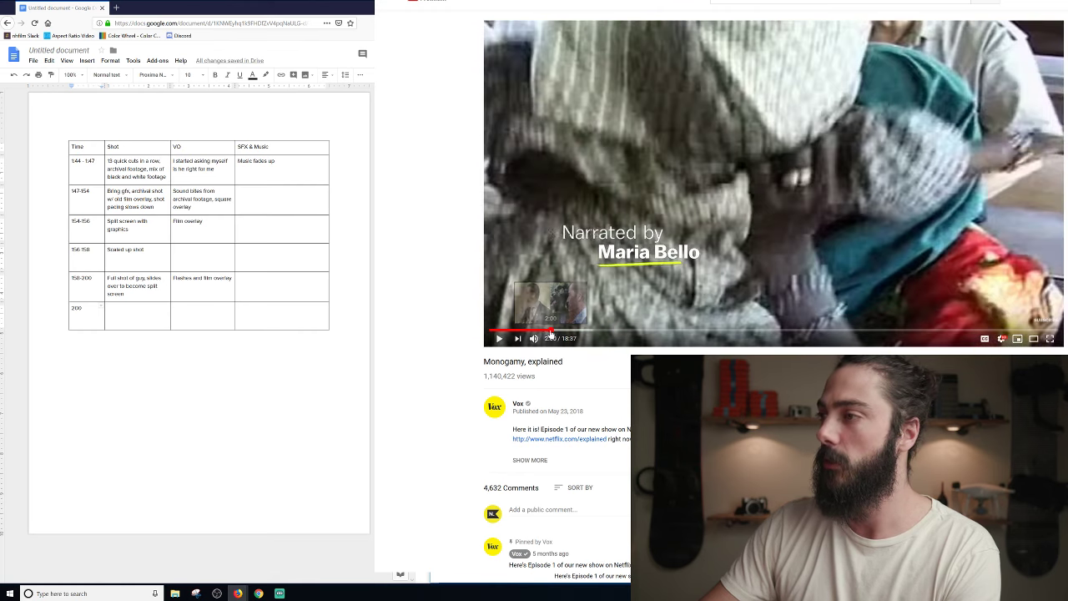
left_click(499, 338)
left_click(500, 340)
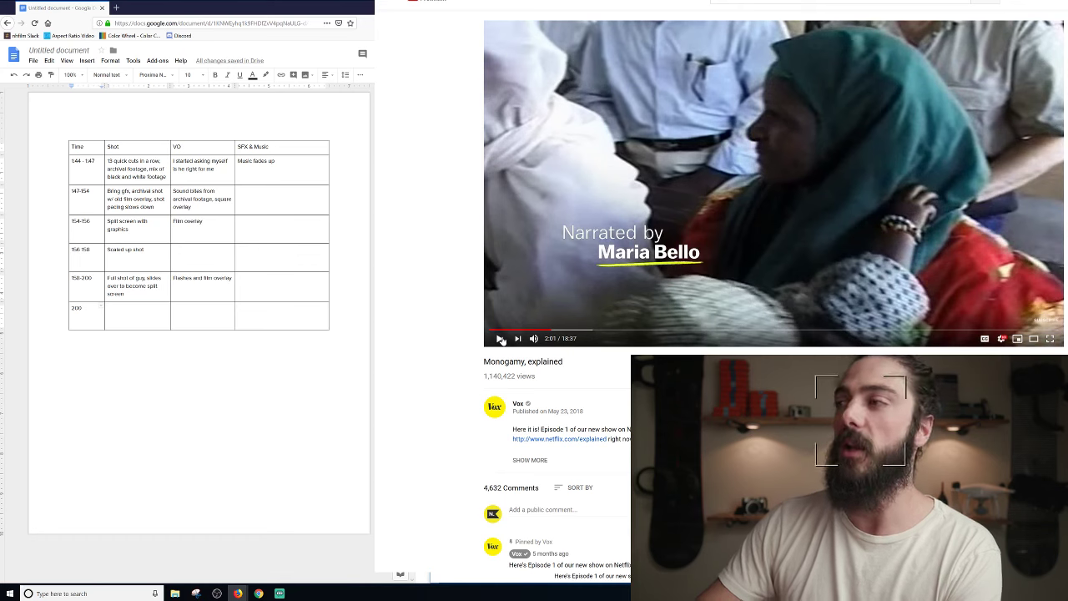
left_click(501, 340)
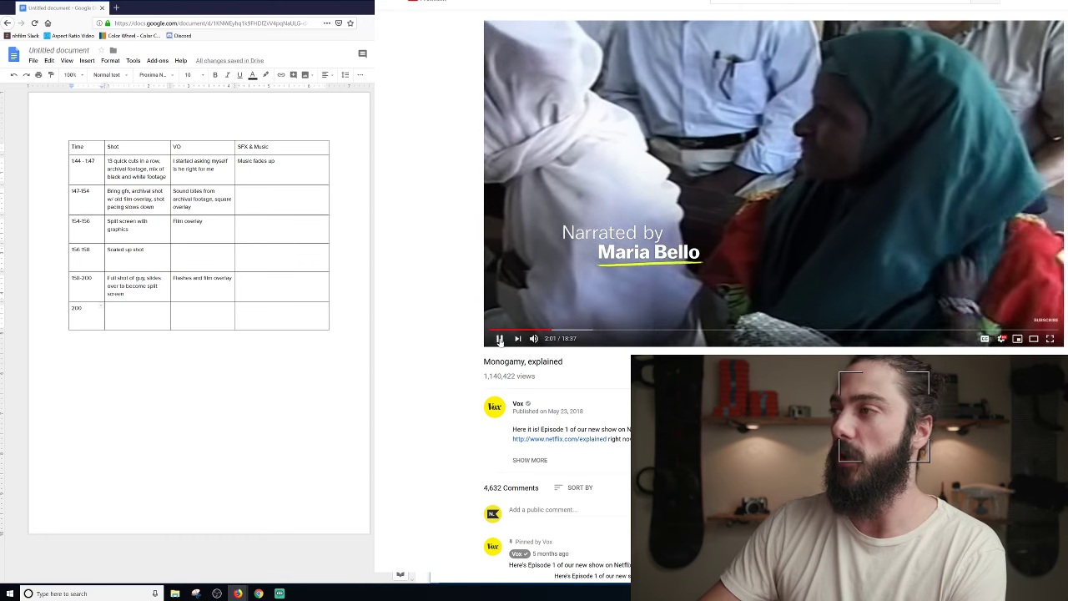
left_click(500, 338)
Fill the Shot column with "Shot of lady with baby", "Shot of man getting out of limo" and "Bill clinton", adding two rows.
left_click(124, 310)
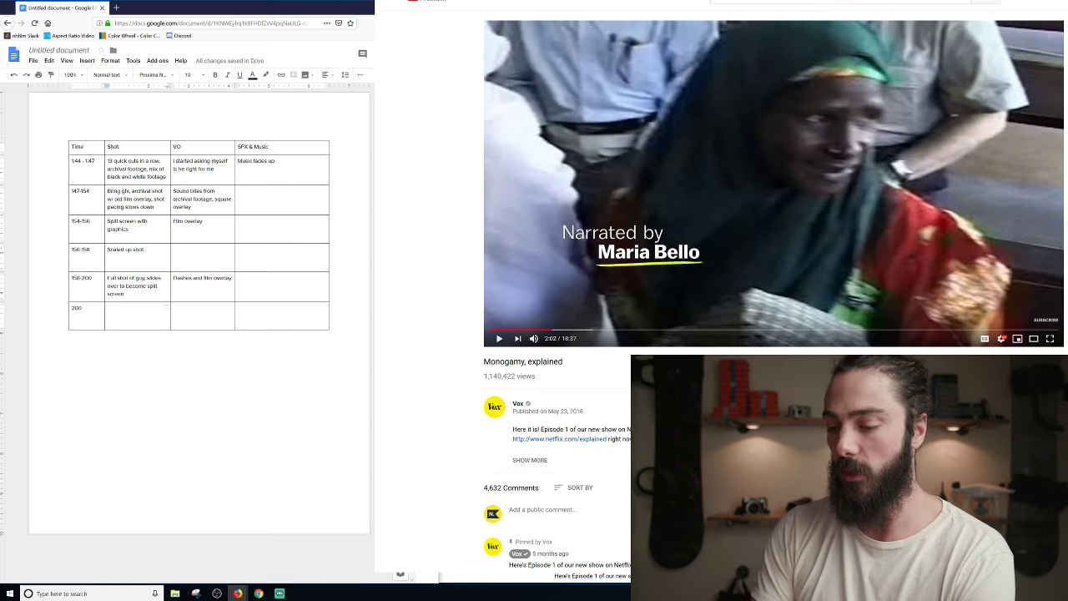
type("shot")
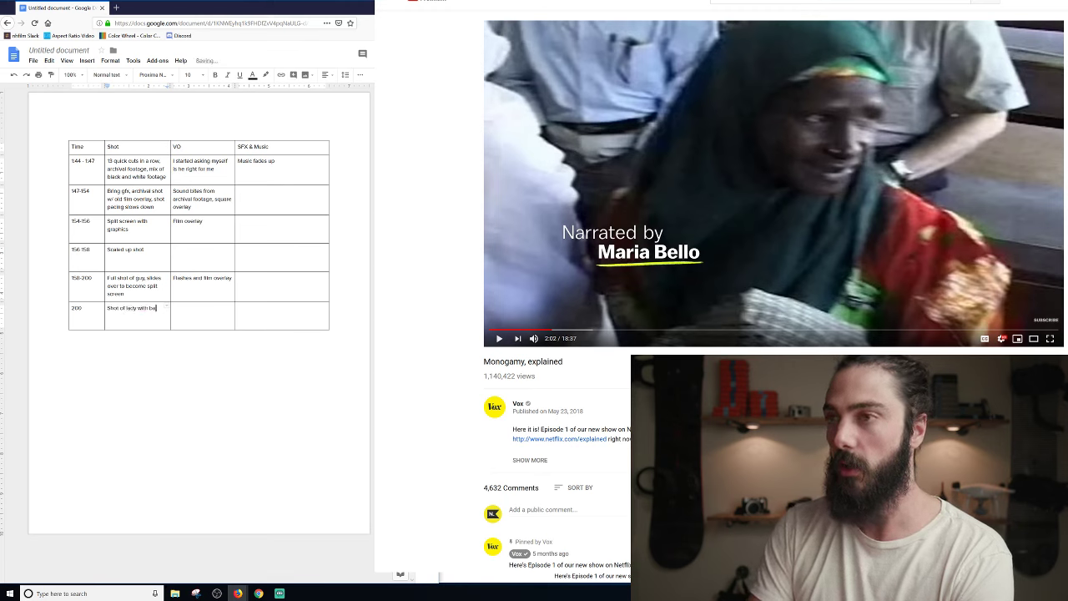
key("Tab")
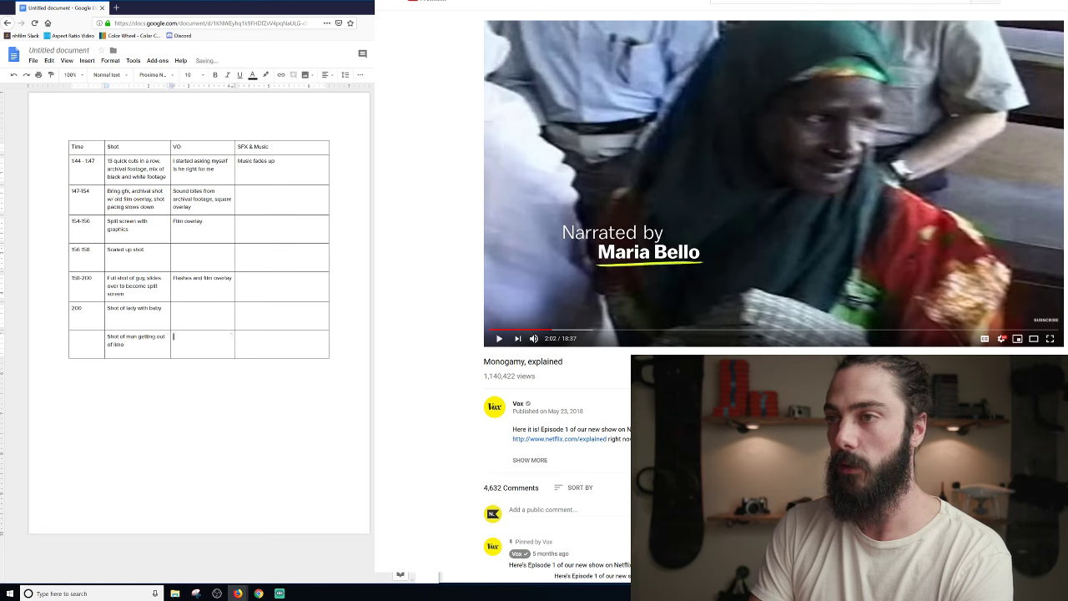
key("Tab")
key("Tab")
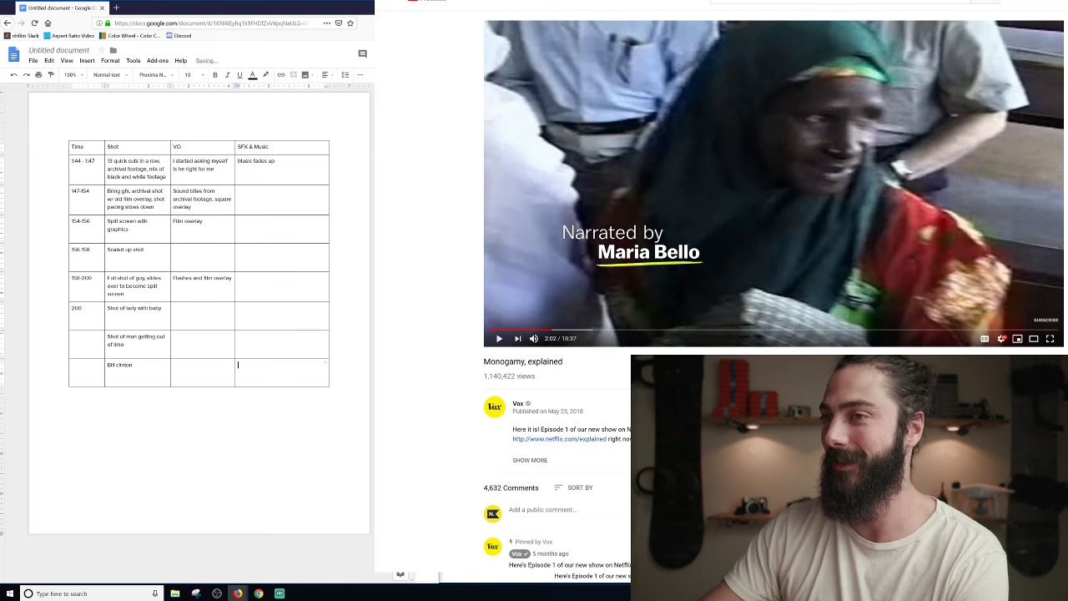
Check the limo shot at 2:03 and enter "Gfx text of narrator" as the VO note in its row.
left_click(500, 344)
left_click(500, 344)
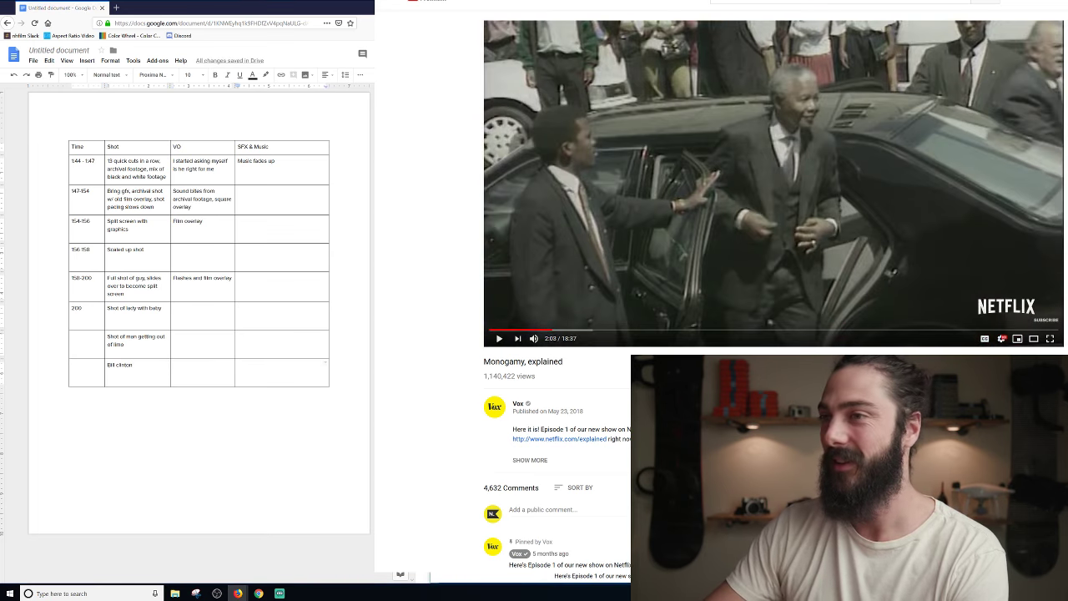
left_click(195, 339)
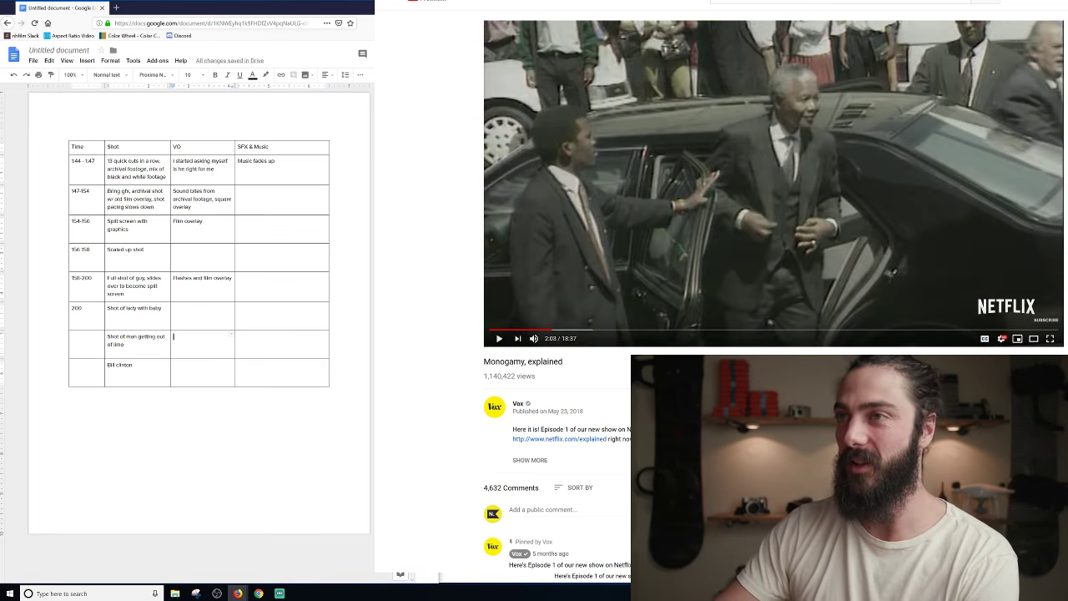
type("gi")
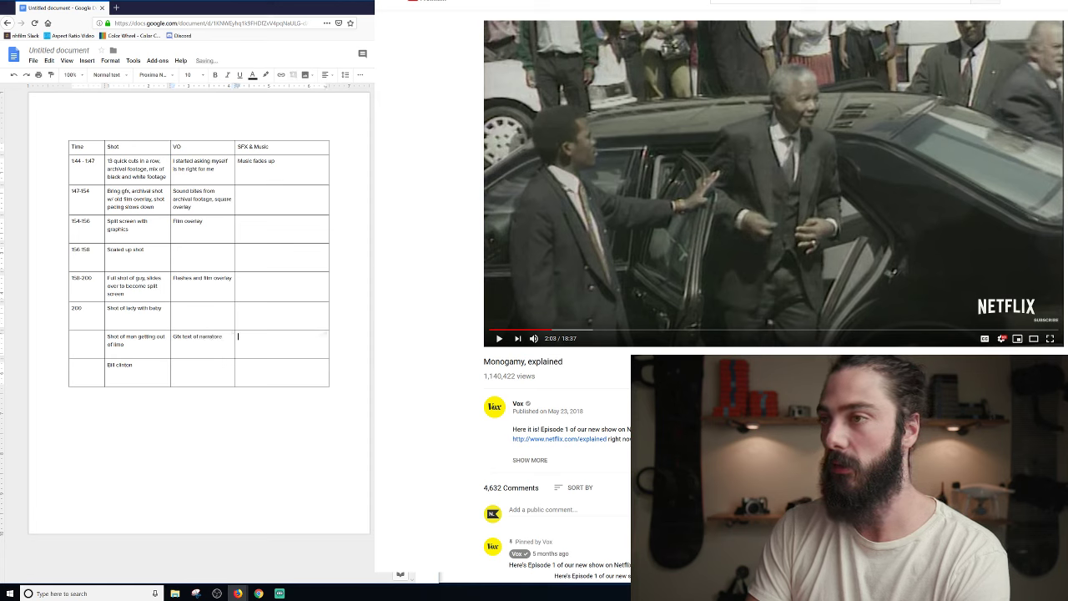
key("BackSpace")
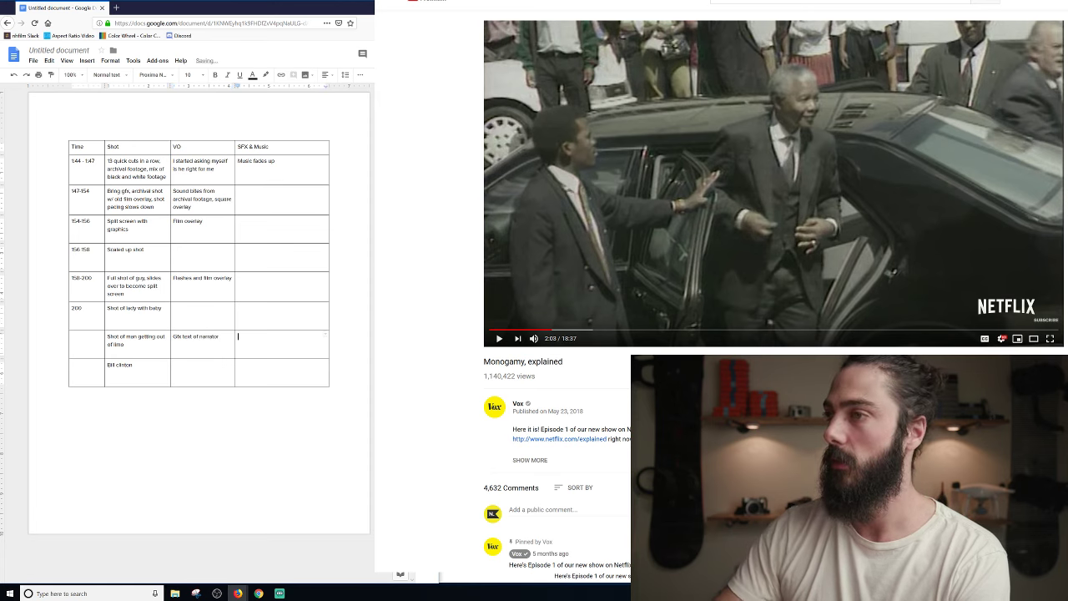
Replay the video from the limo shot to 2:07, pausing and stepping through frames to examine effects on the Bill Clinton shot.
left_click(498, 339)
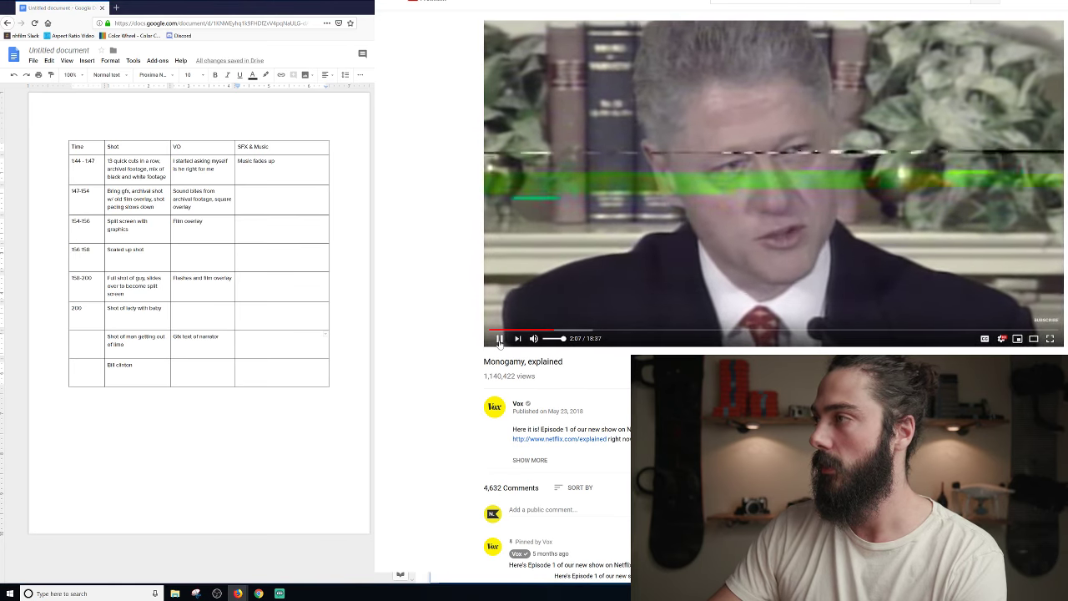
left_click(498, 339)
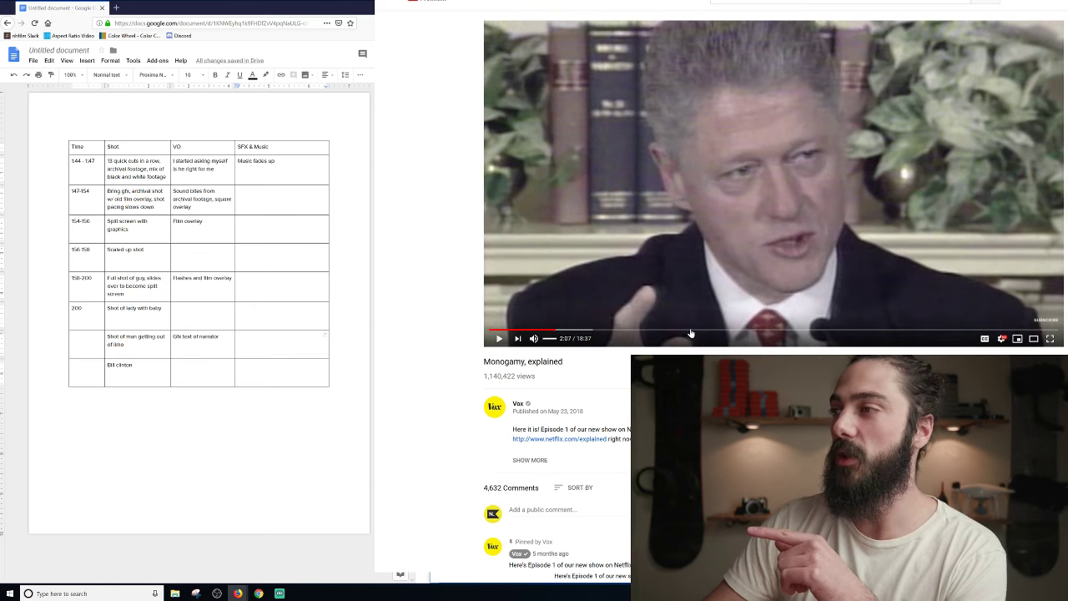
left_click(552, 331)
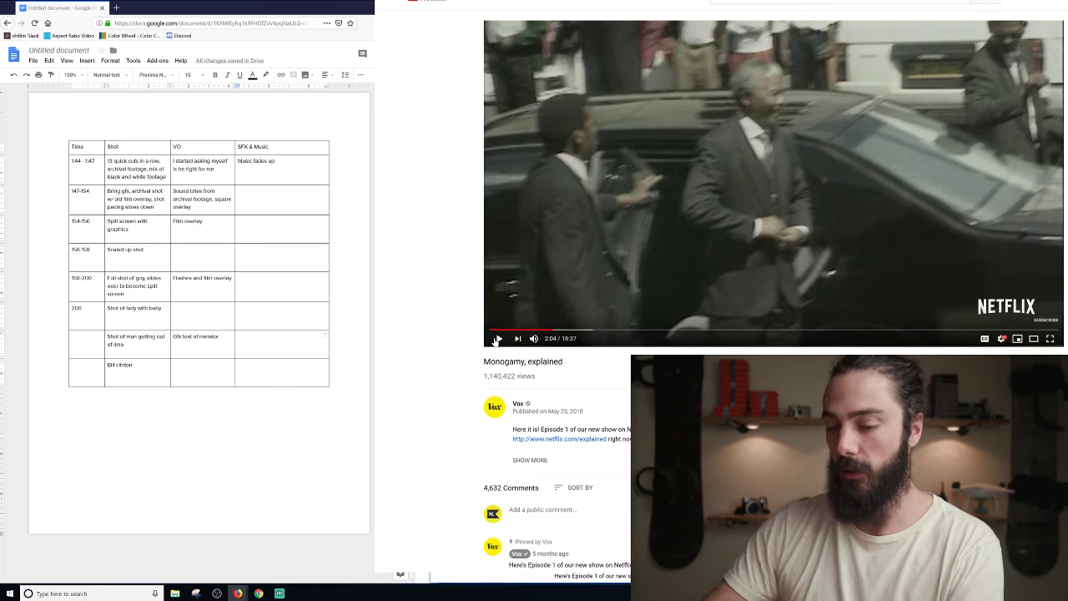
key("period")
key("period")
left_click(496, 341)
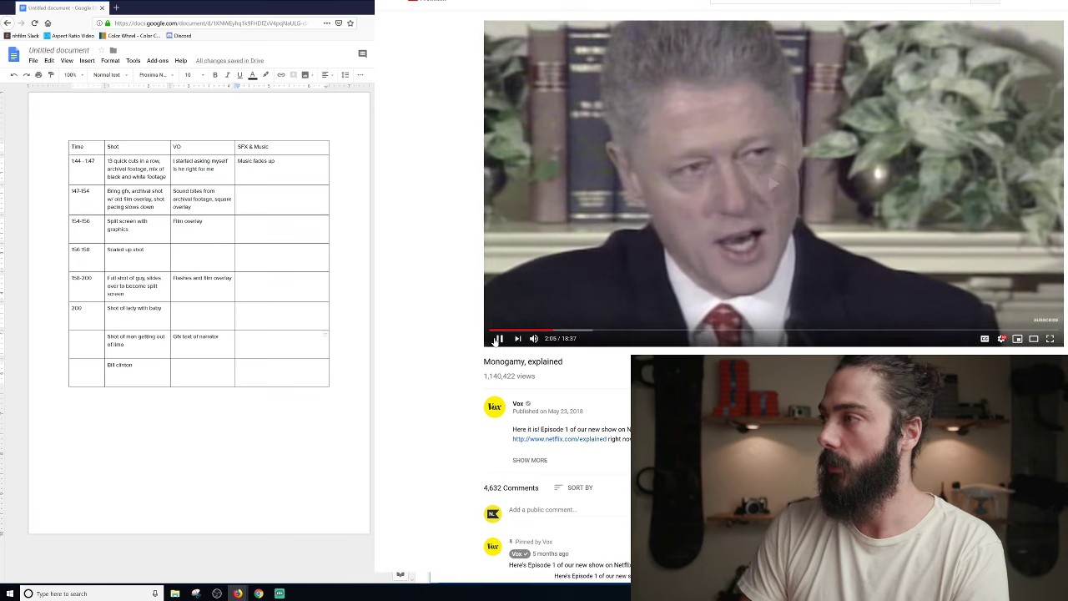
left_click(496, 341)
key("comma")
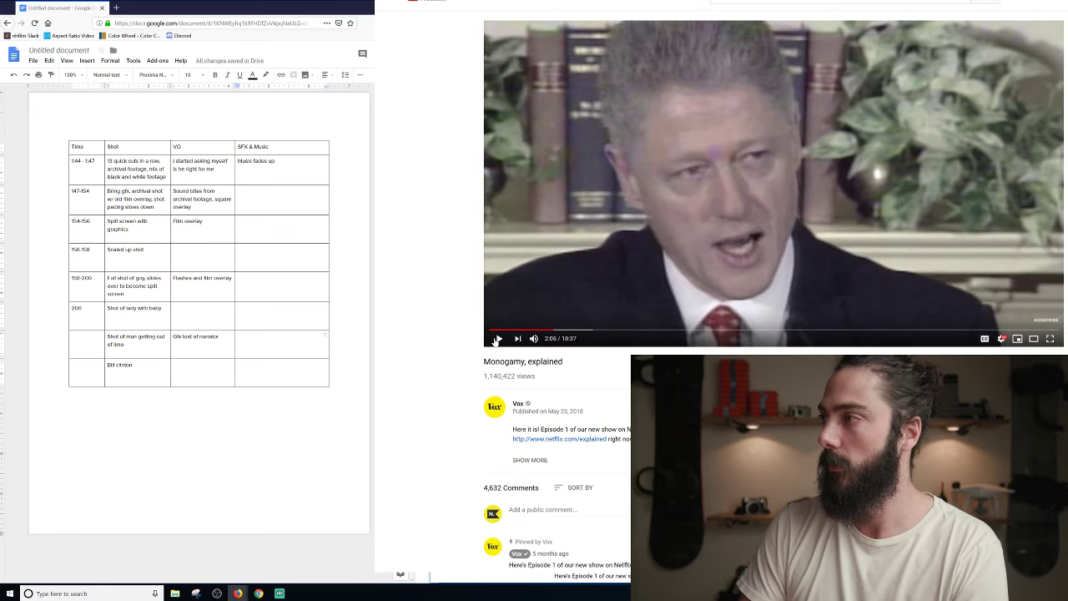
left_click(495, 341)
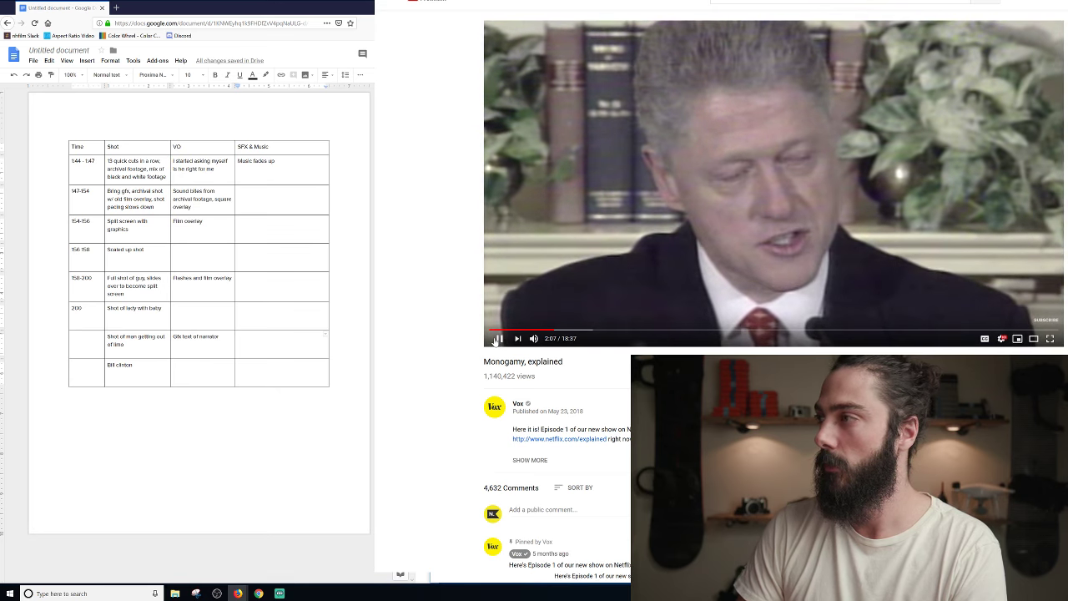
left_click(498, 339)
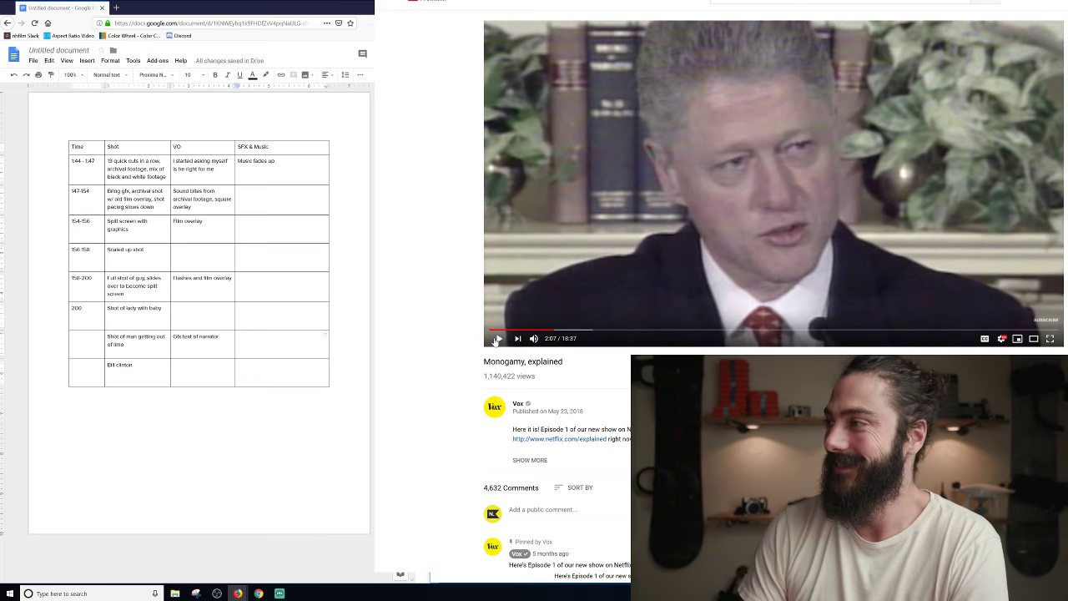
Replay the video from about 2:02 to 2:07, pausing repeatedly on the Bill Clinton shot to examine its visual effect.
left_click(553, 332)
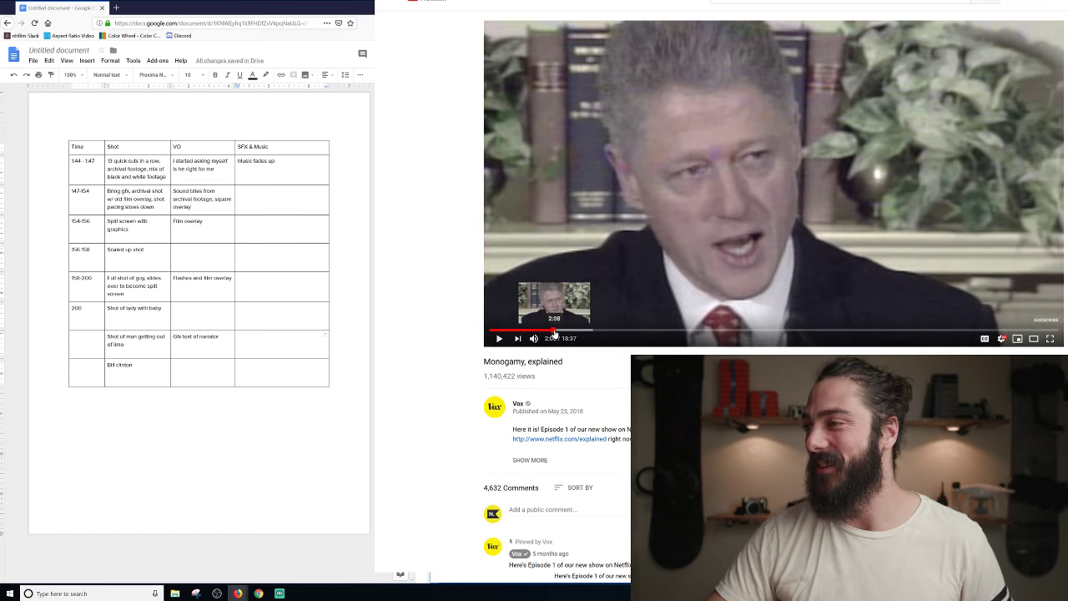
left_click(551, 332)
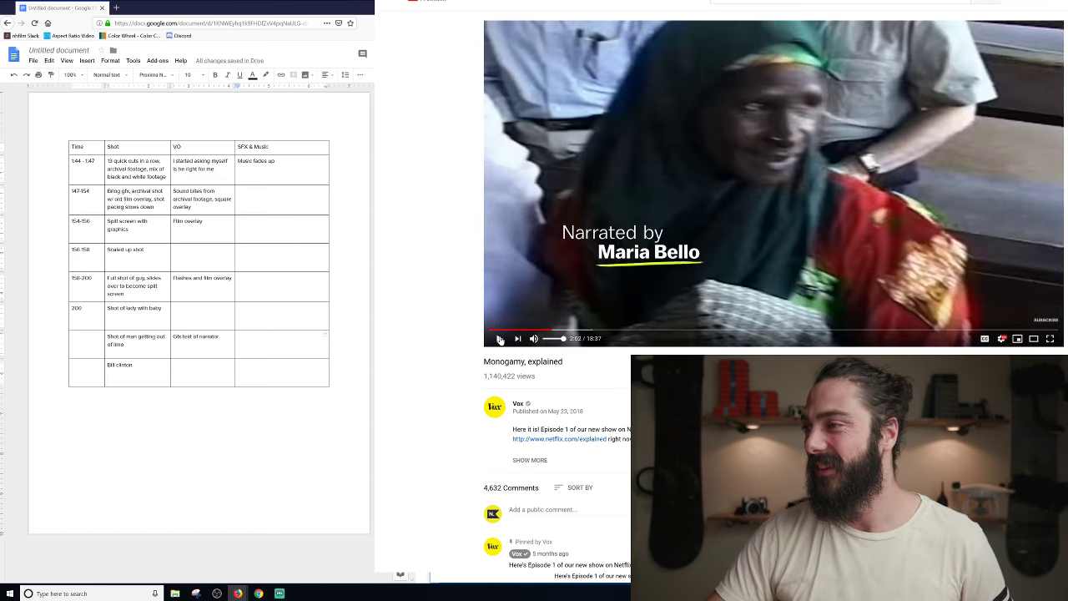
left_click(500, 339)
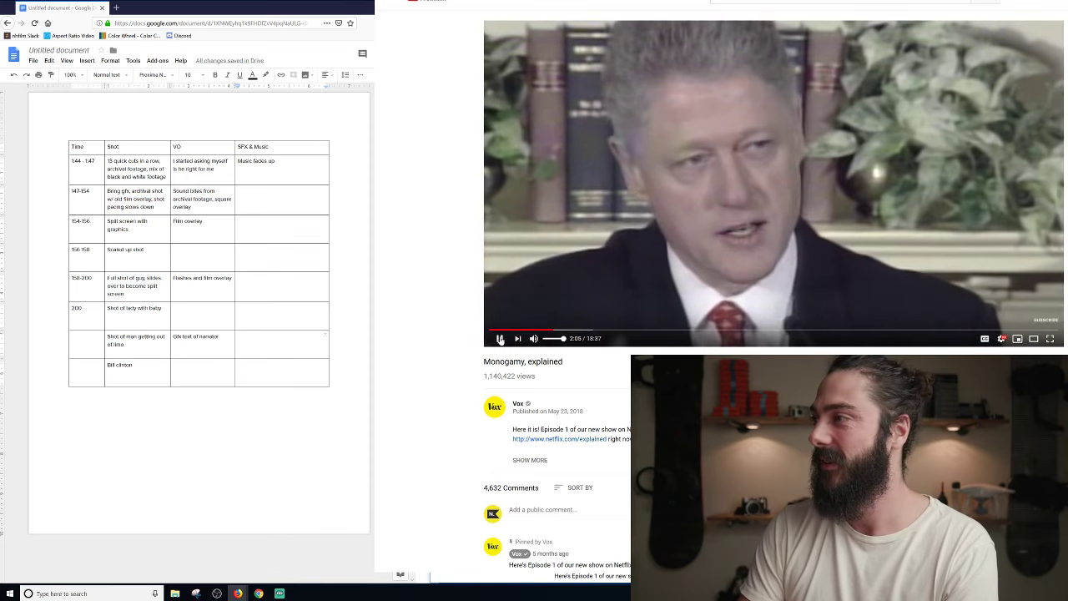
key("Left")
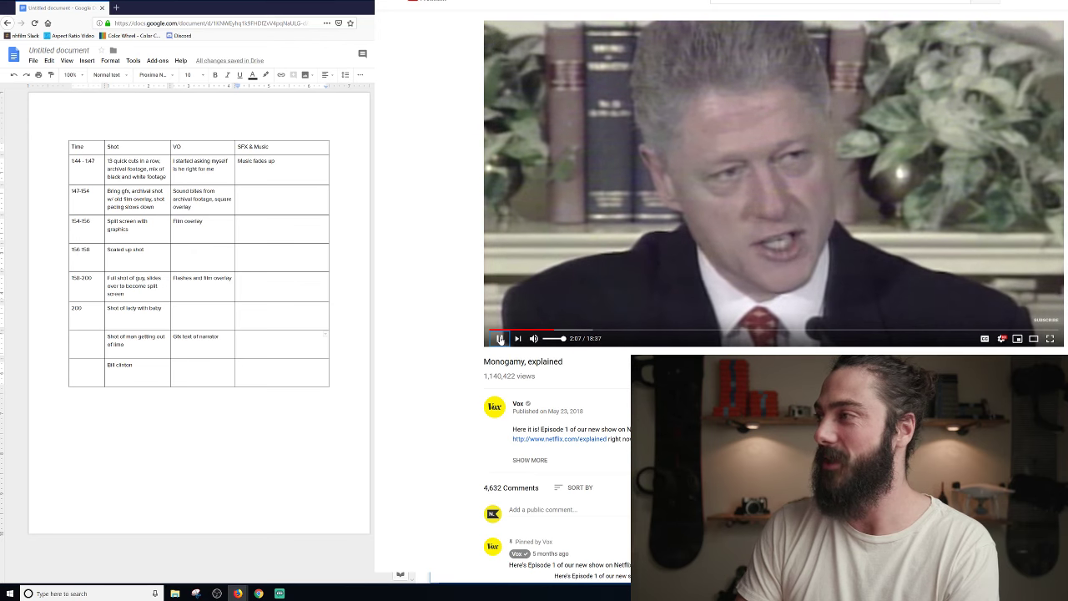
left_click(501, 340)
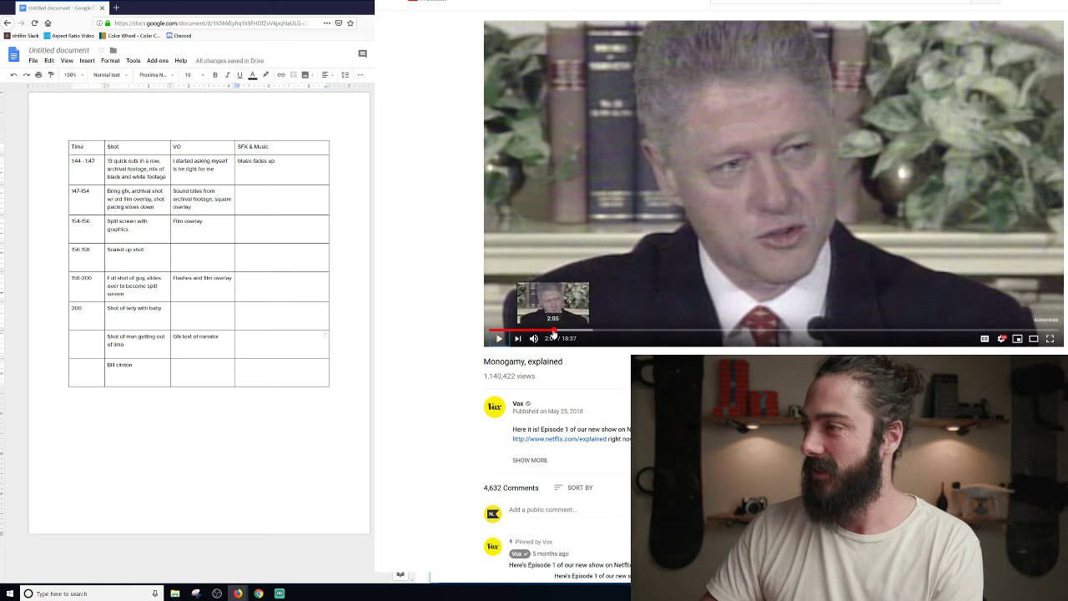
left_click(554, 332)
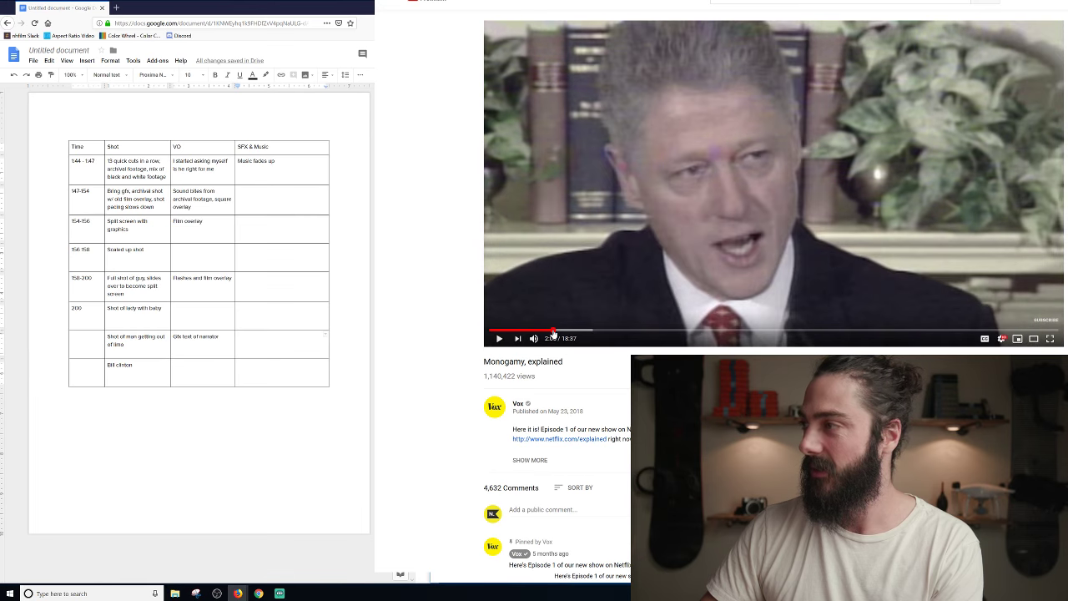
key("space")
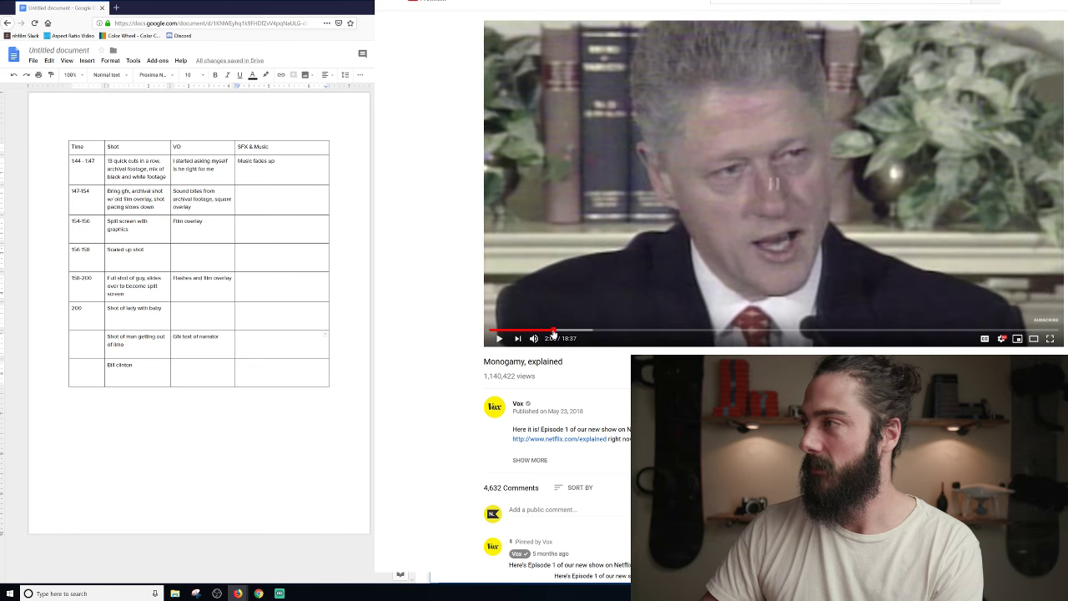
key("space")
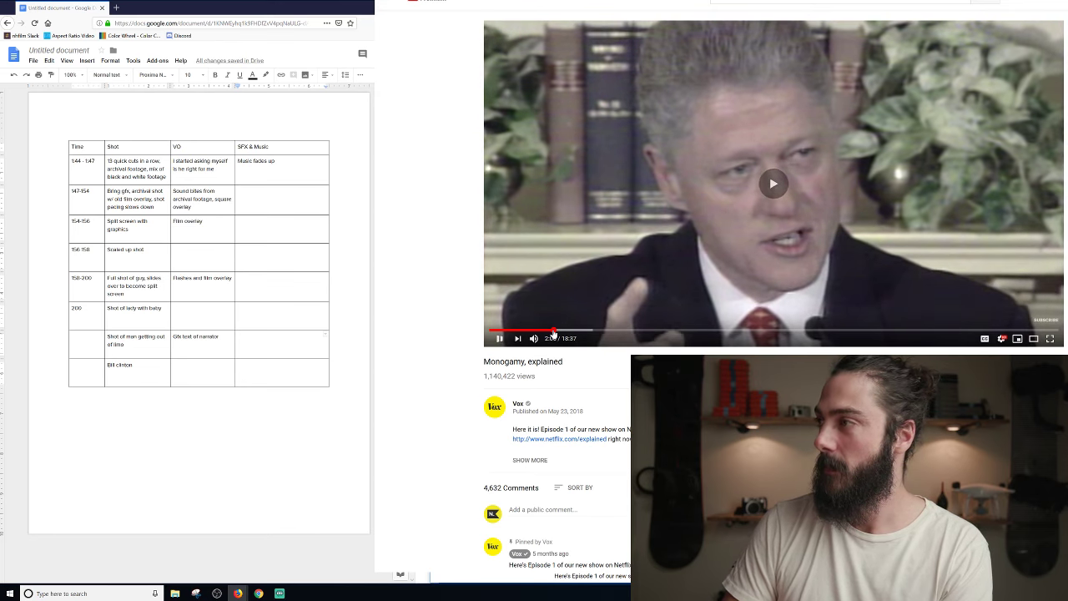
key("space")
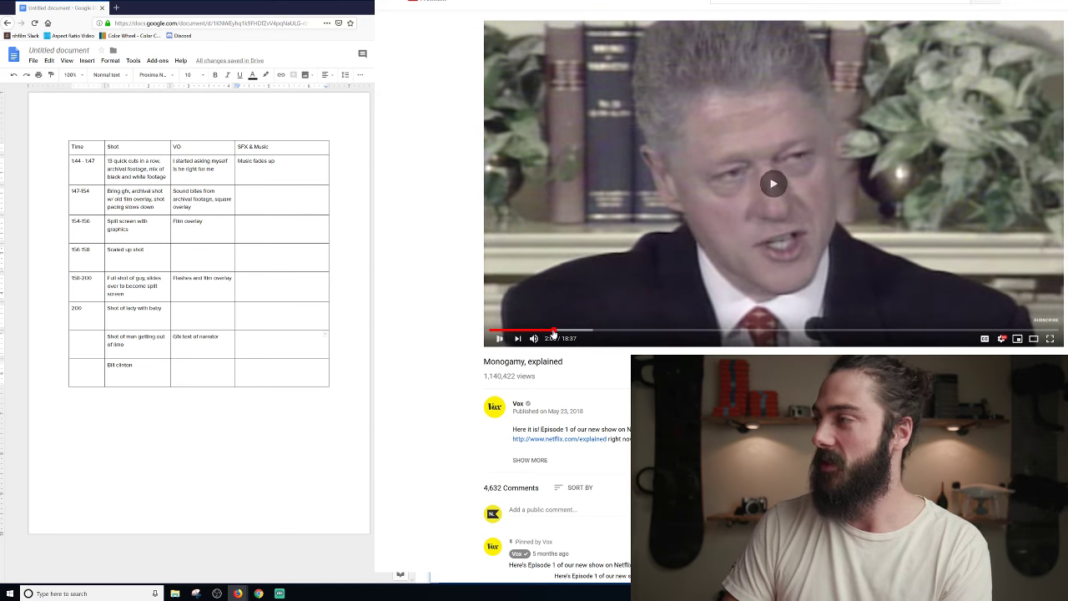
key("space")
key("space")
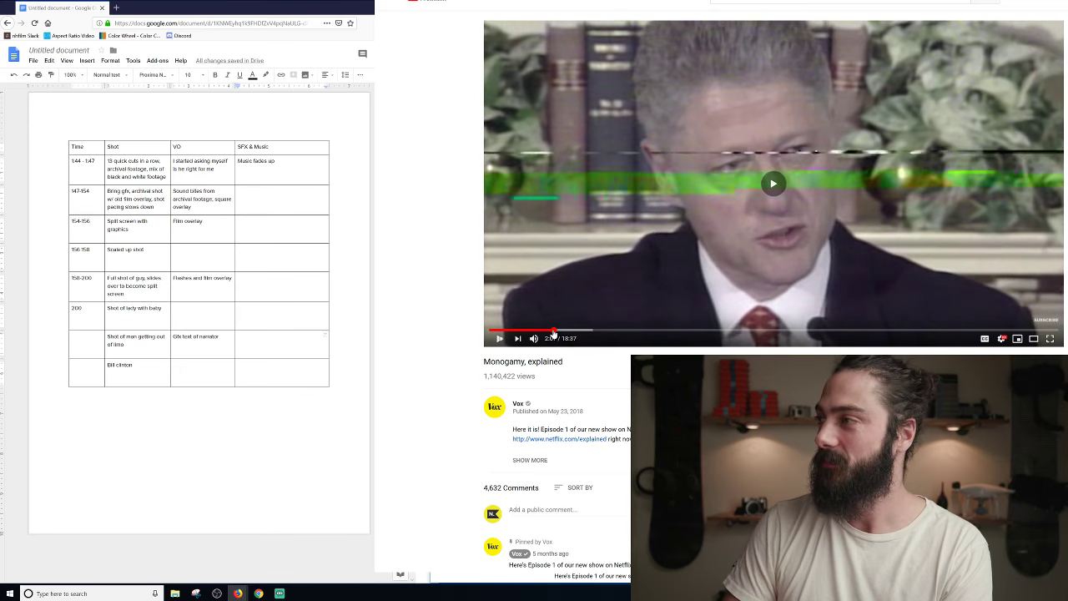
key("space")
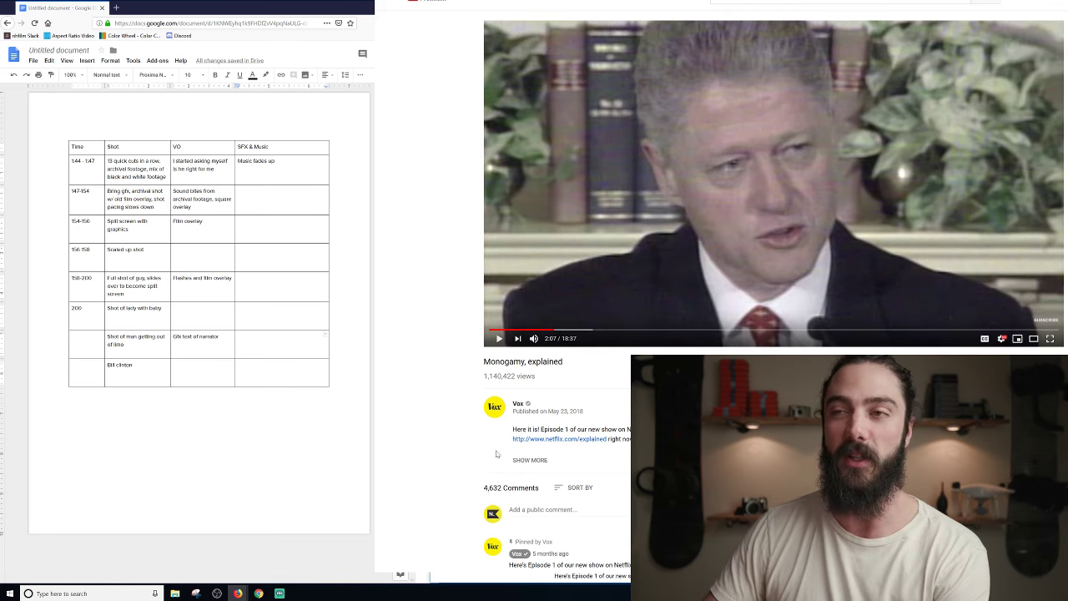
Enter "Gfx VHS glitch" as the VO note and 207 as the time in the Bill Clinton row.
left_click(231, 363)
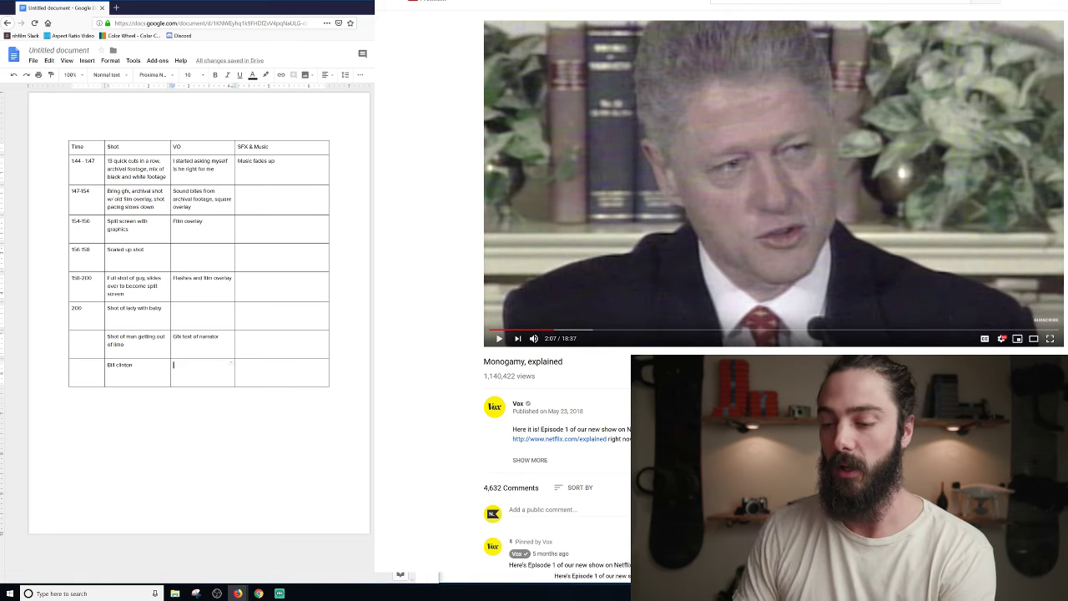
type("gf")
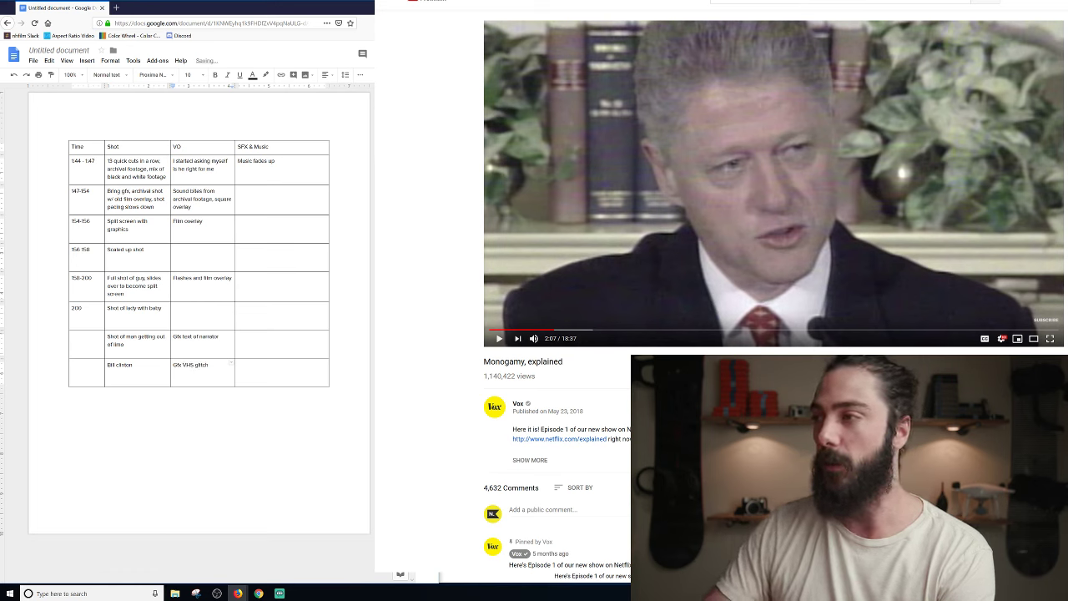
type("207")
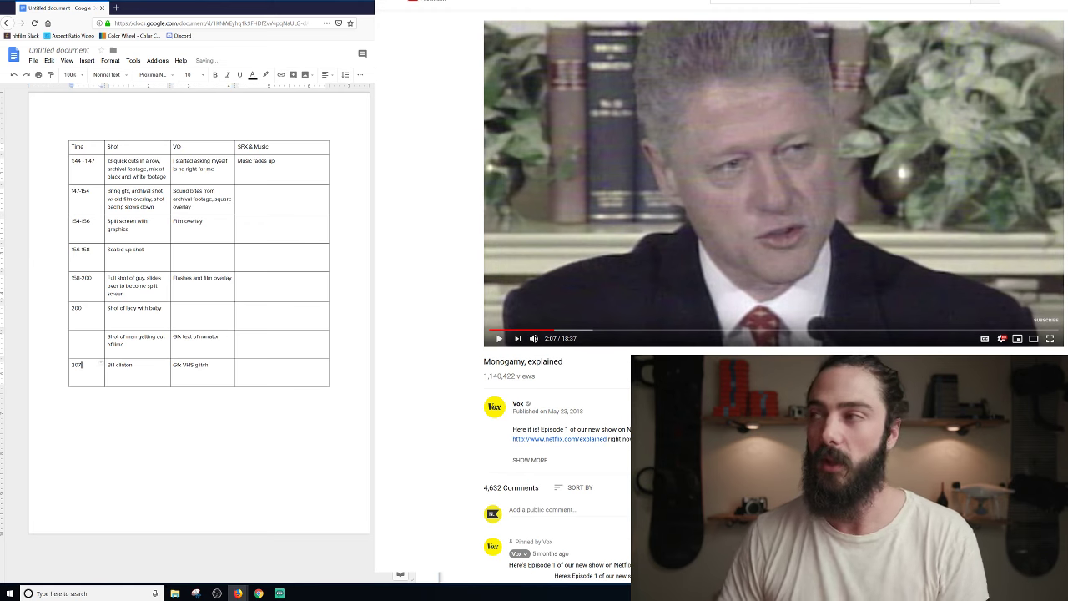
Play the video from 2:07 to about 2:12, pausing and rewinding to examine how the title graphic comes in over the Clinton shot.
left_click(500, 339)
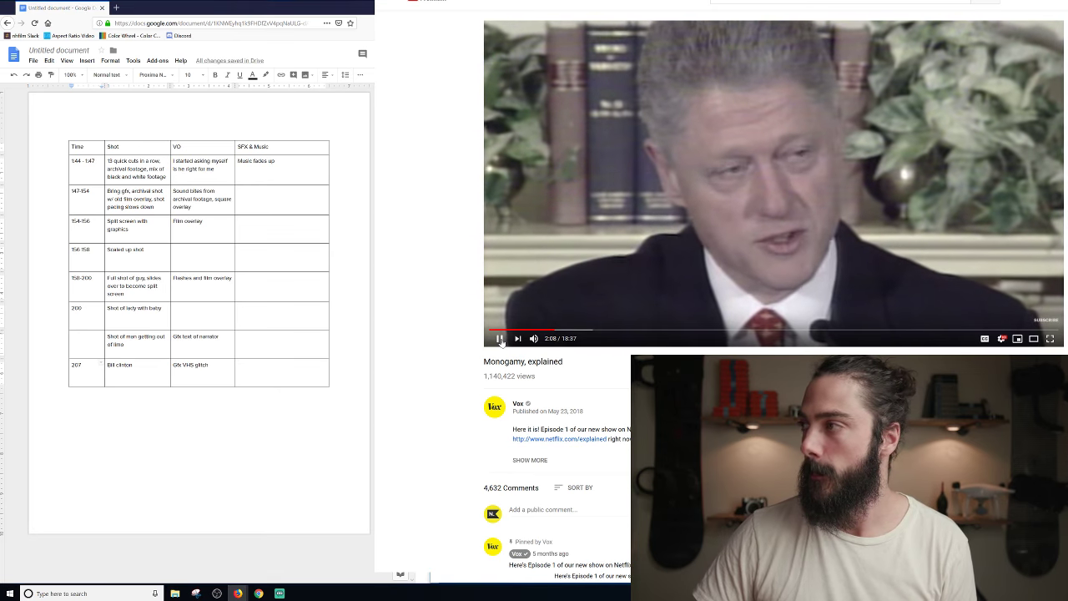
left_click(500, 339)
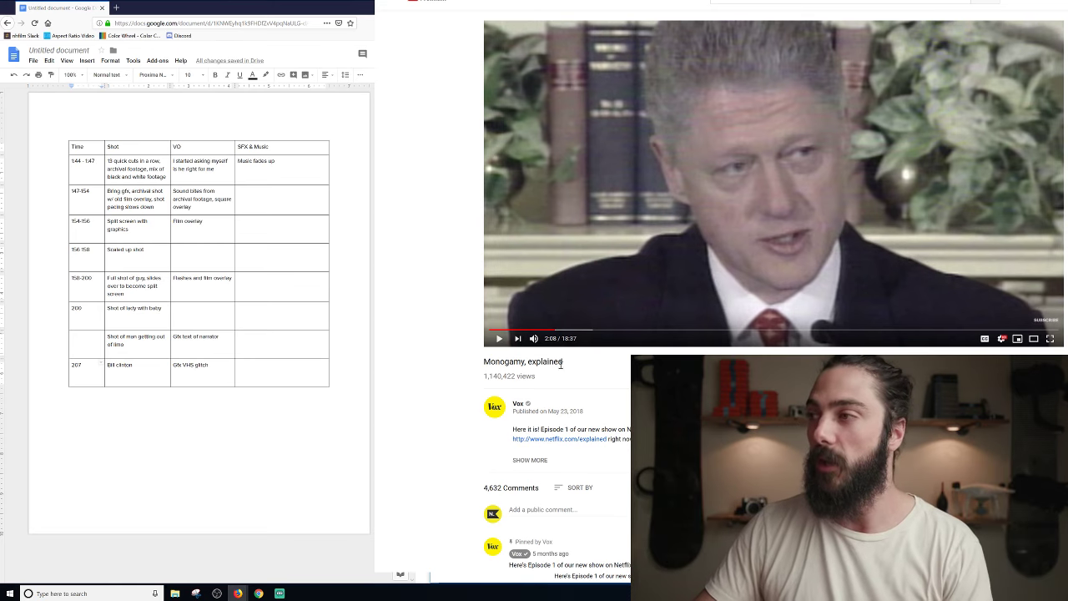
left_click(499, 339)
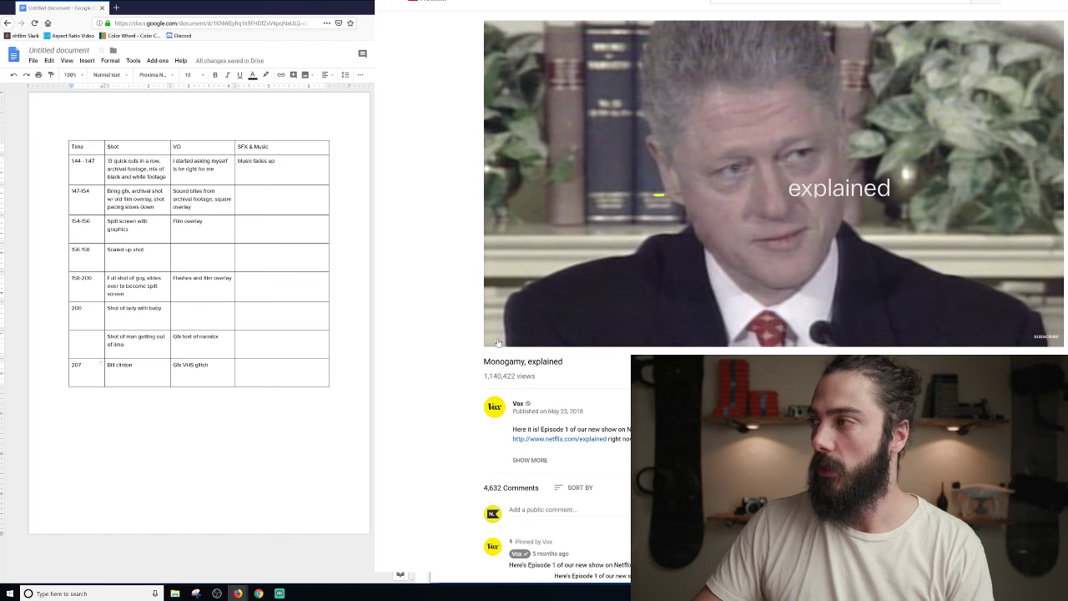
left_click(498, 339)
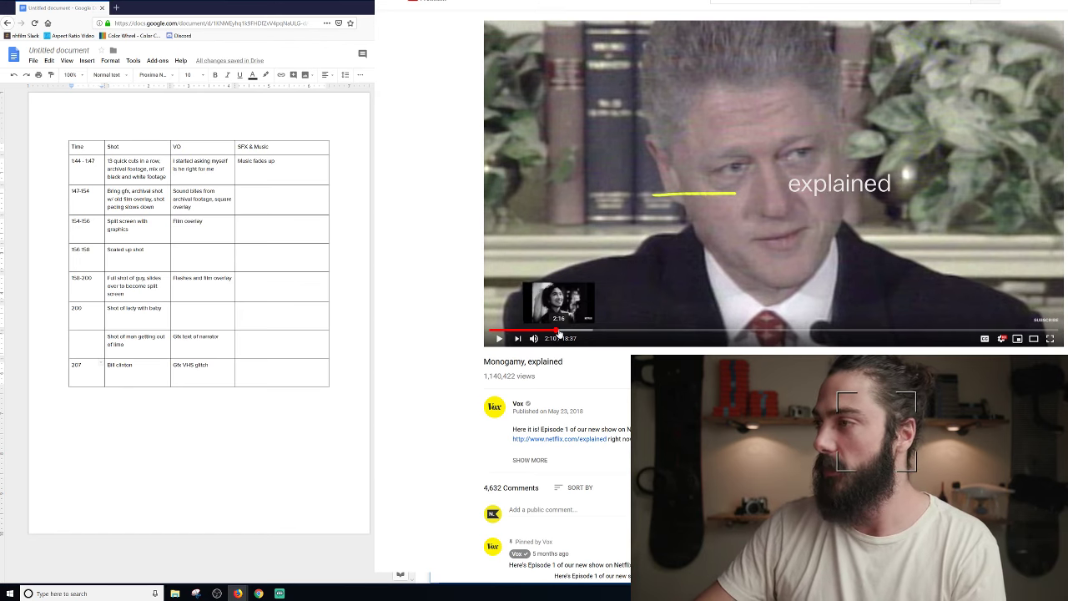
left_click(553, 330)
left_click(500, 339)
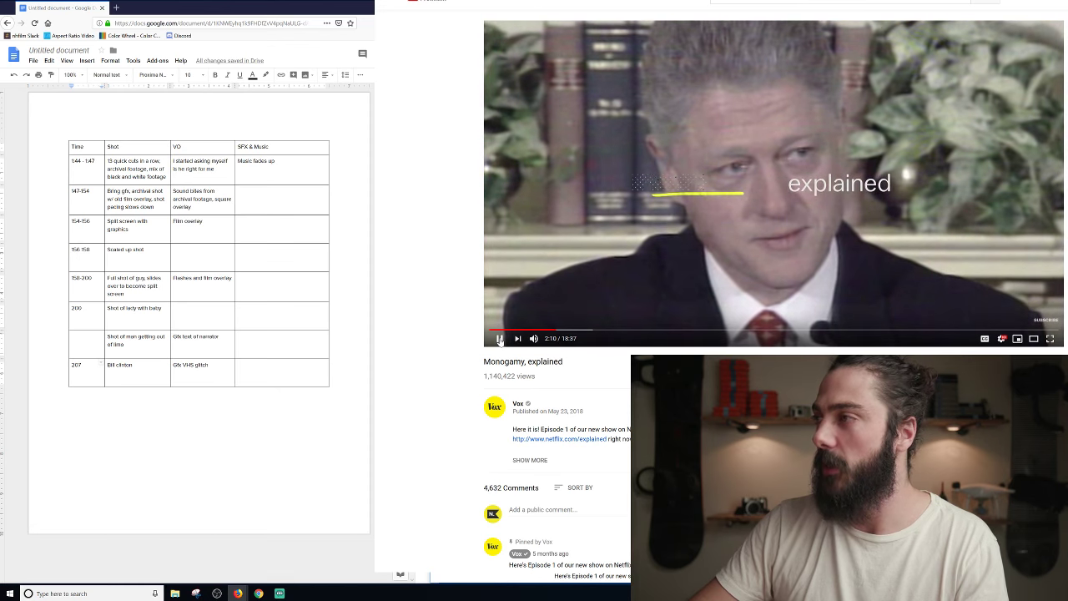
left_click(500, 339)
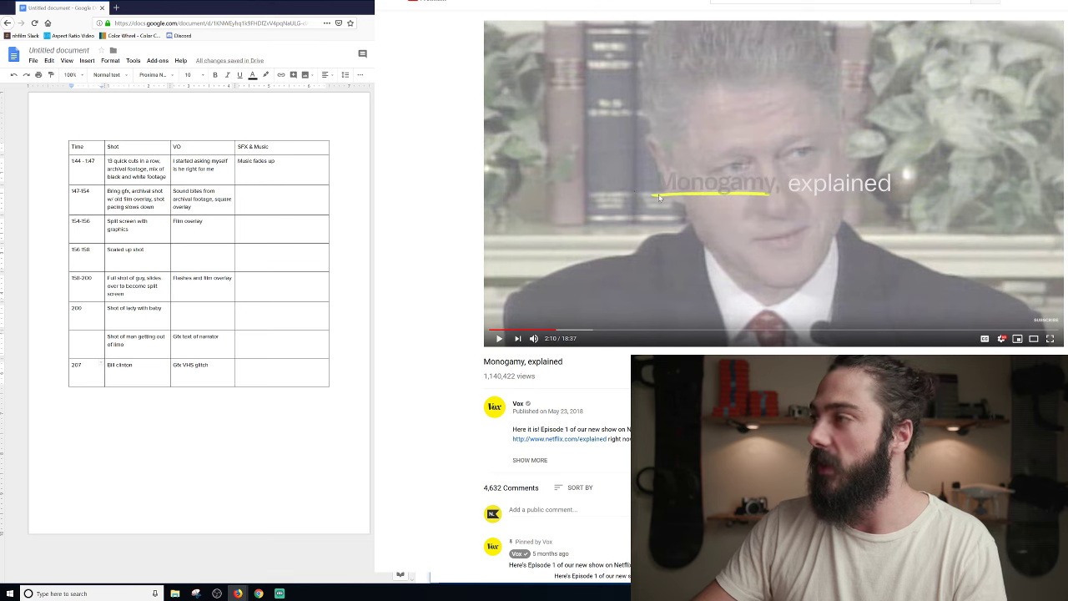
left_click(500, 339)
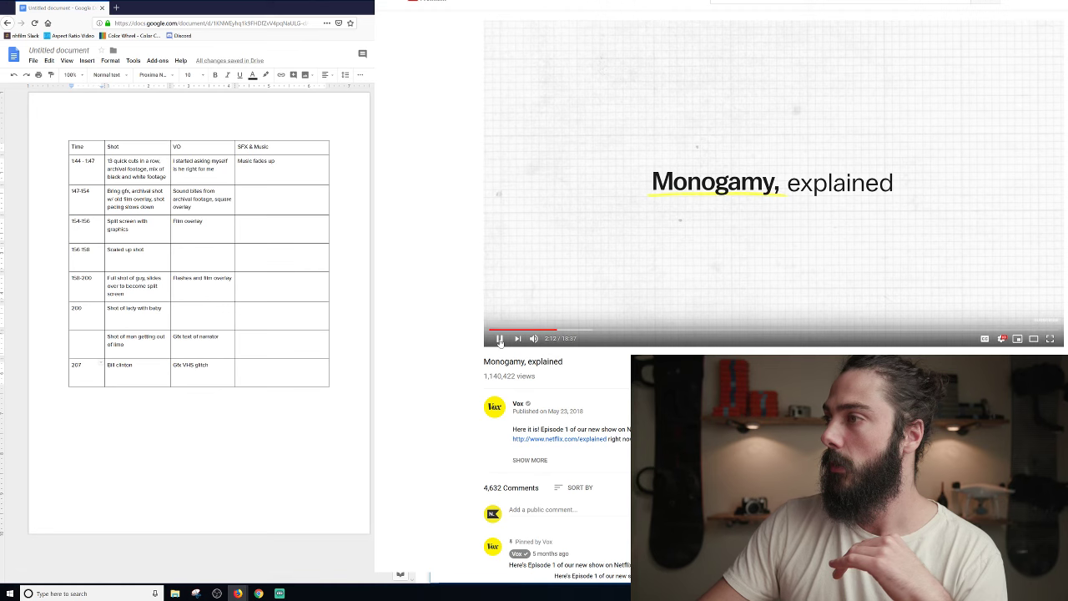
left_click(555, 330)
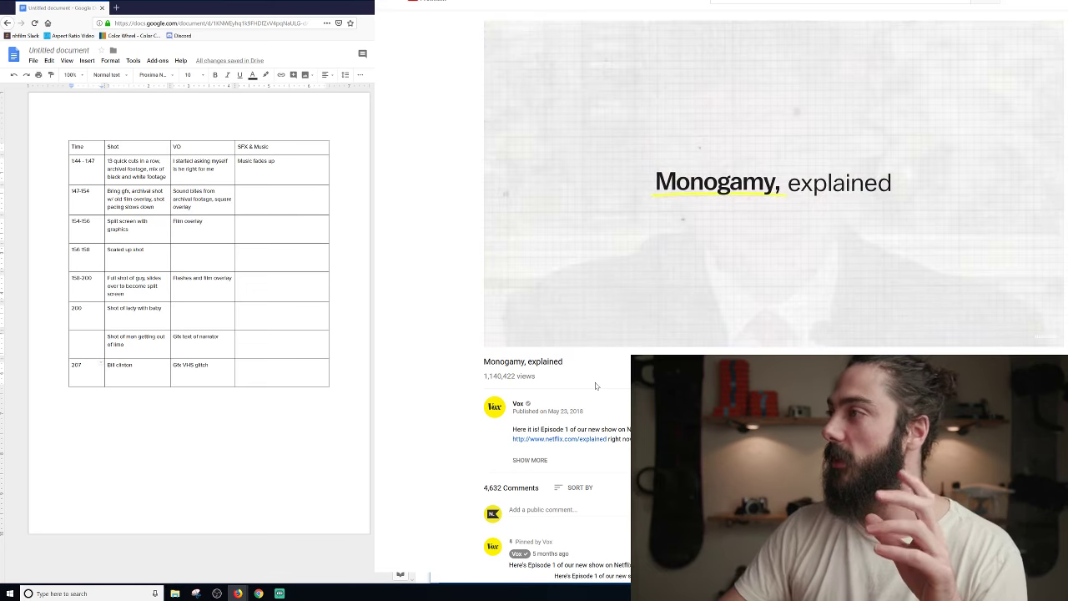
mouse_move(942, 104)
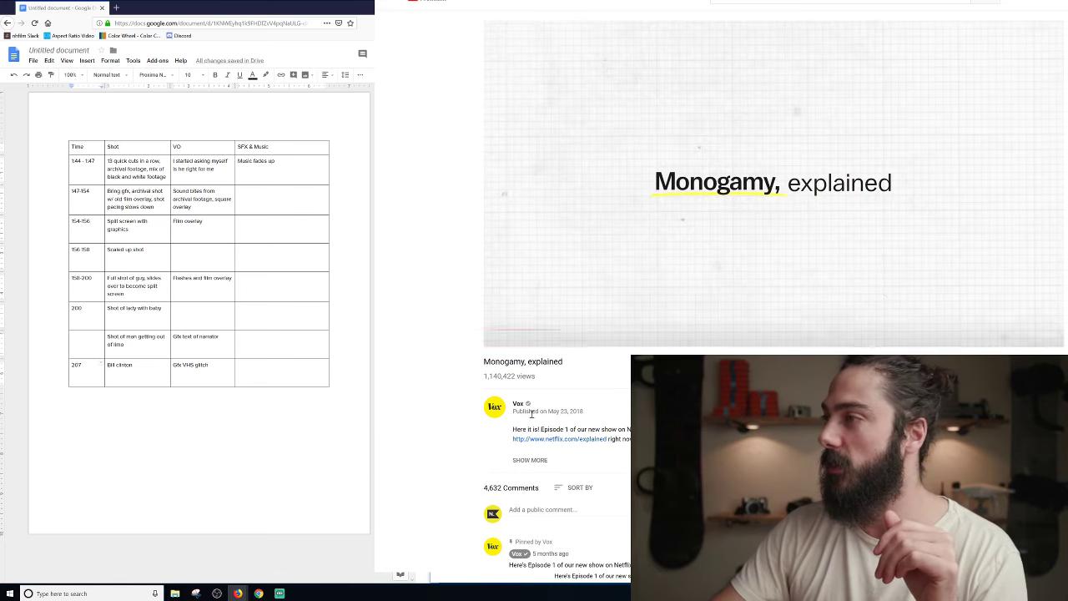
left_click(499, 339)
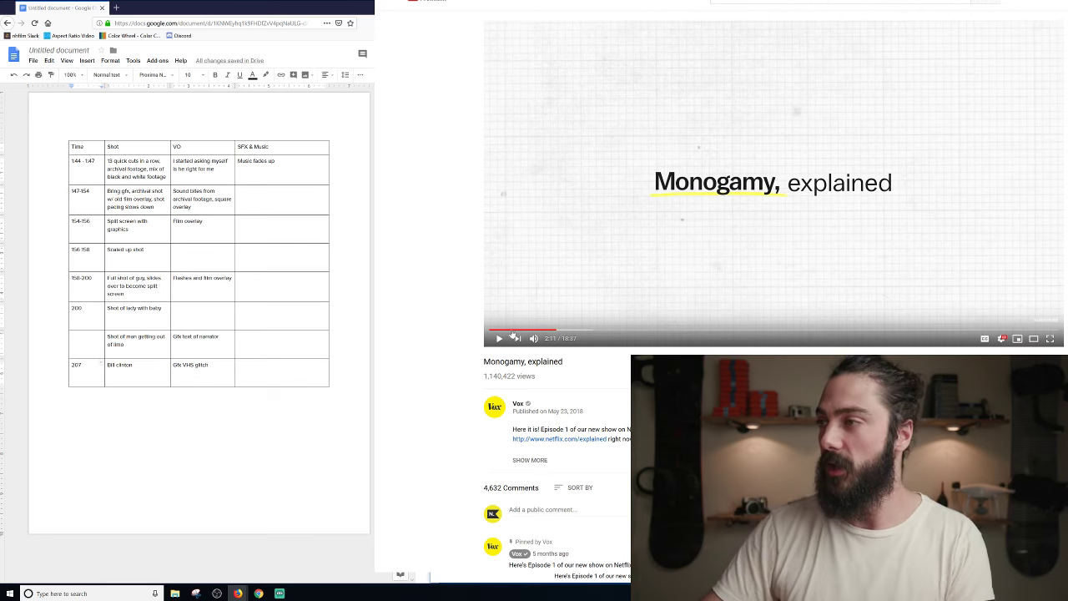
Step through the title animation between 2:09 and 2:11 in short play and pause bursts to examine the text and background transition.
left_click(555, 331)
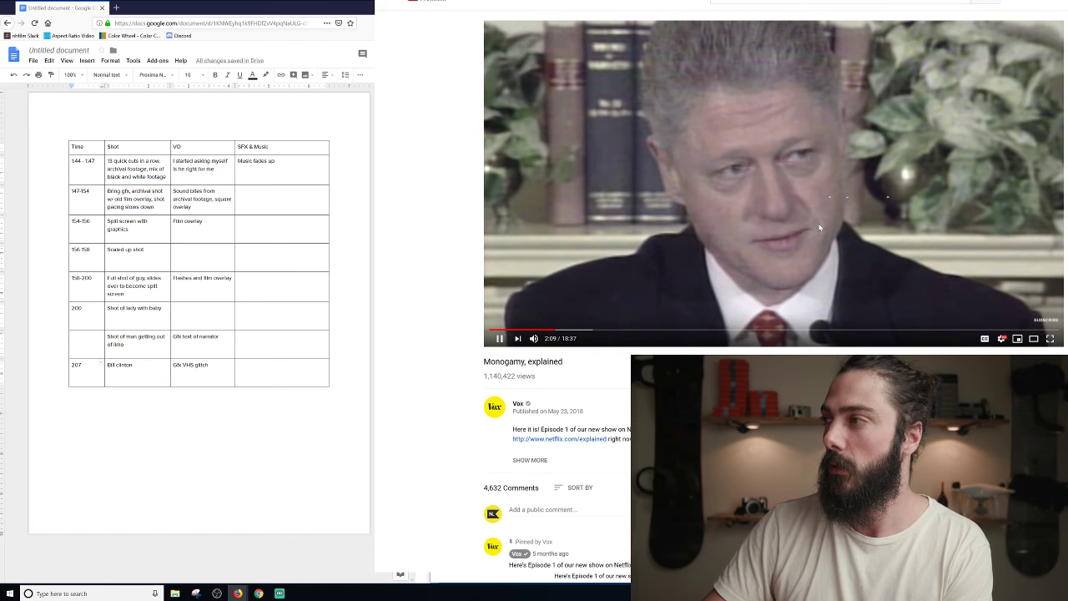
left_click(704, 182)
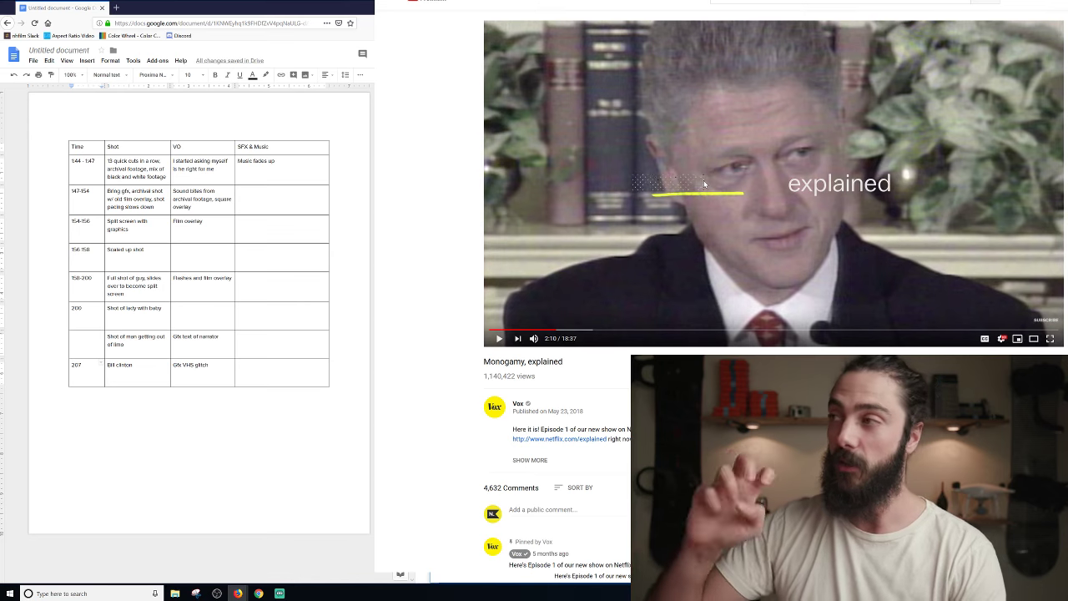
left_click(704, 185)
left_click(705, 184)
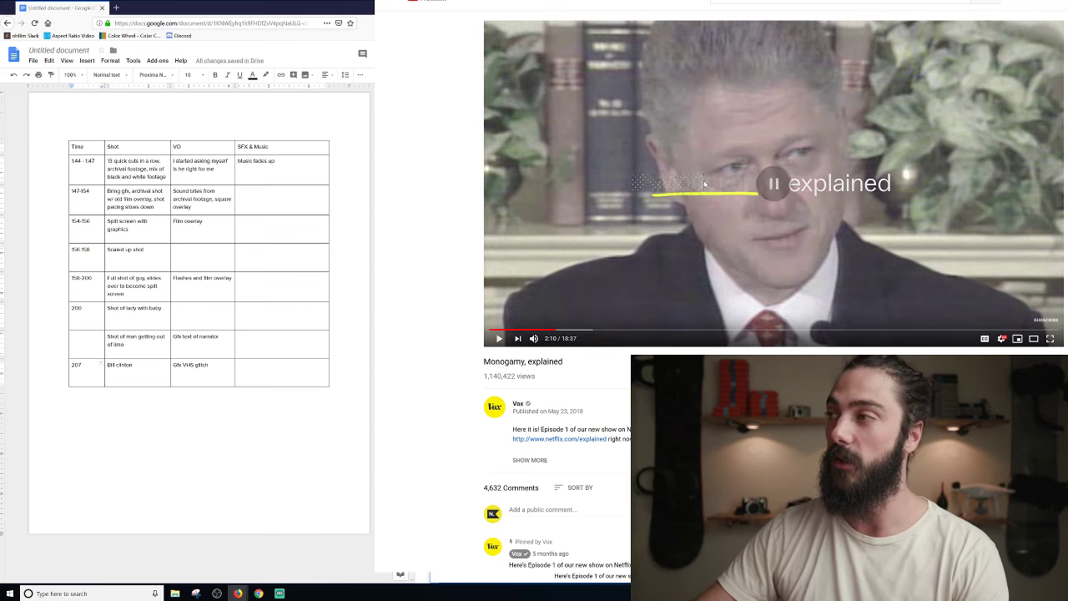
left_click(705, 184)
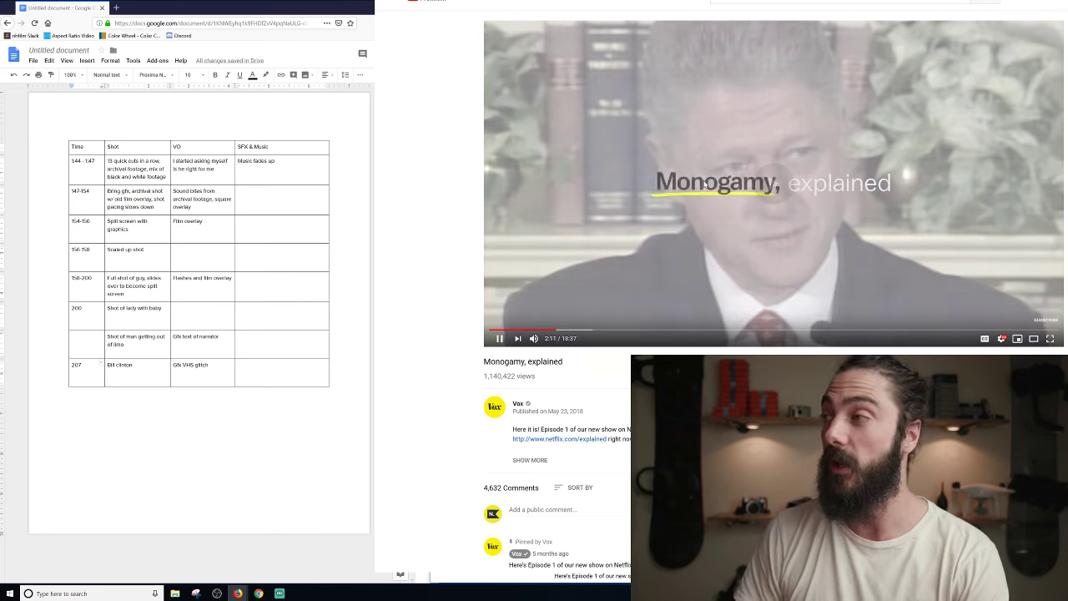
left_click(705, 184)
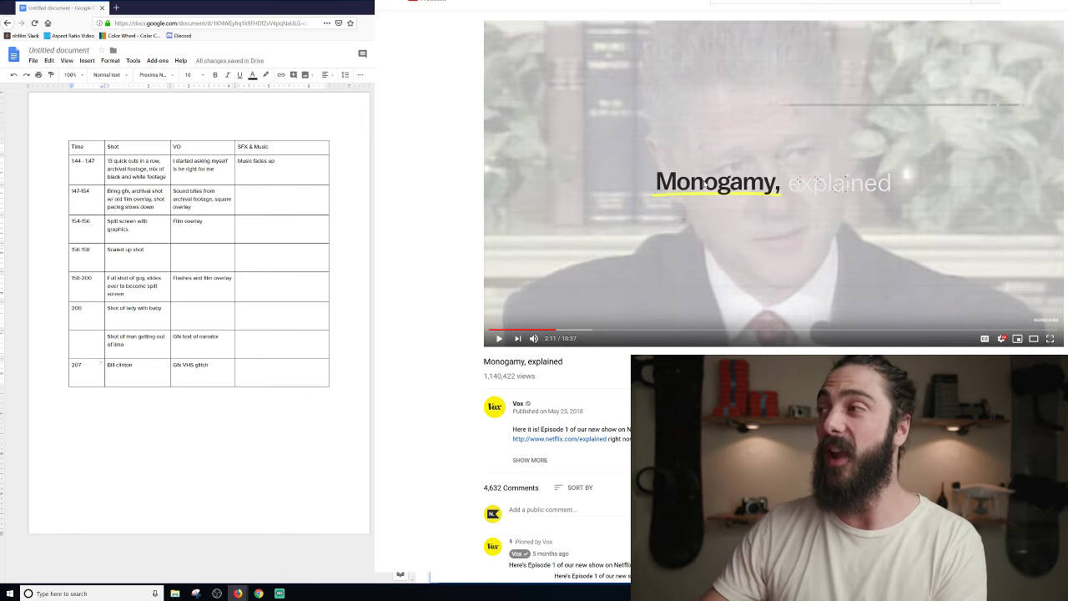
left_click(704, 185)
left_click(705, 184)
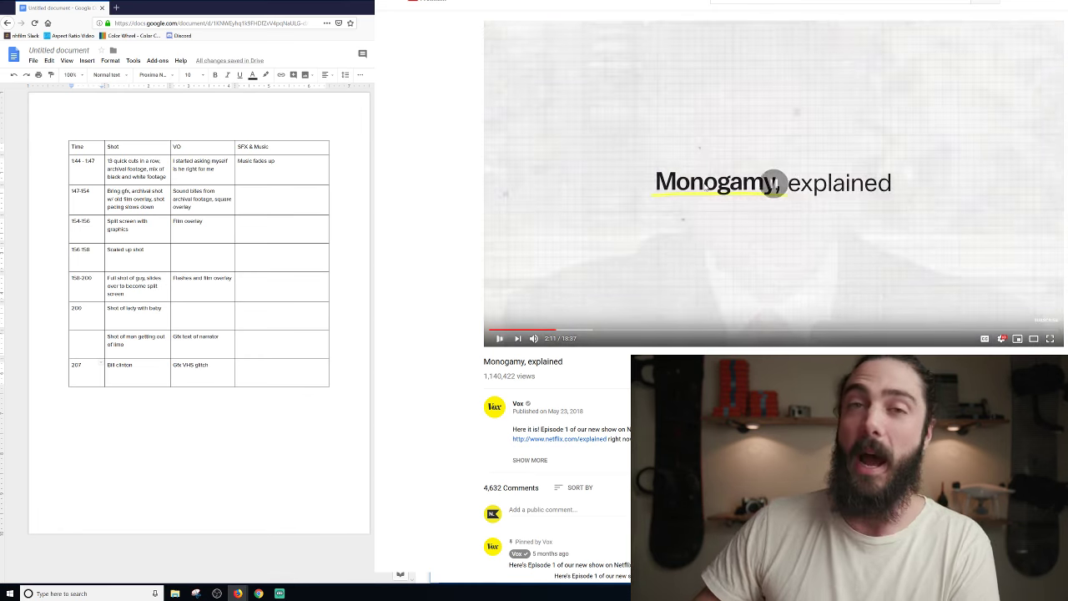
left_click(711, 185)
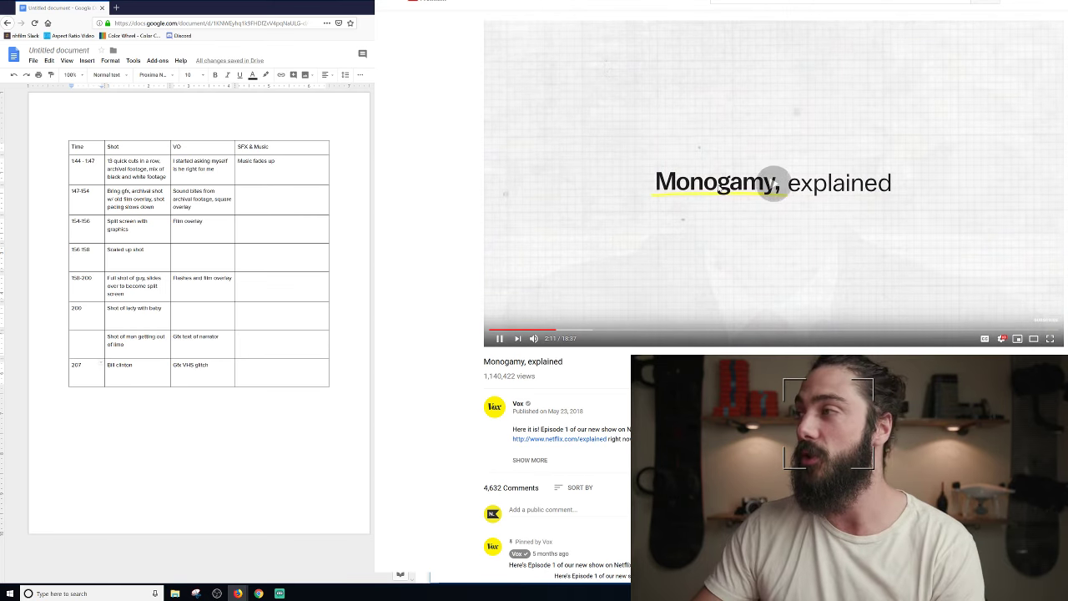
left_click(711, 185)
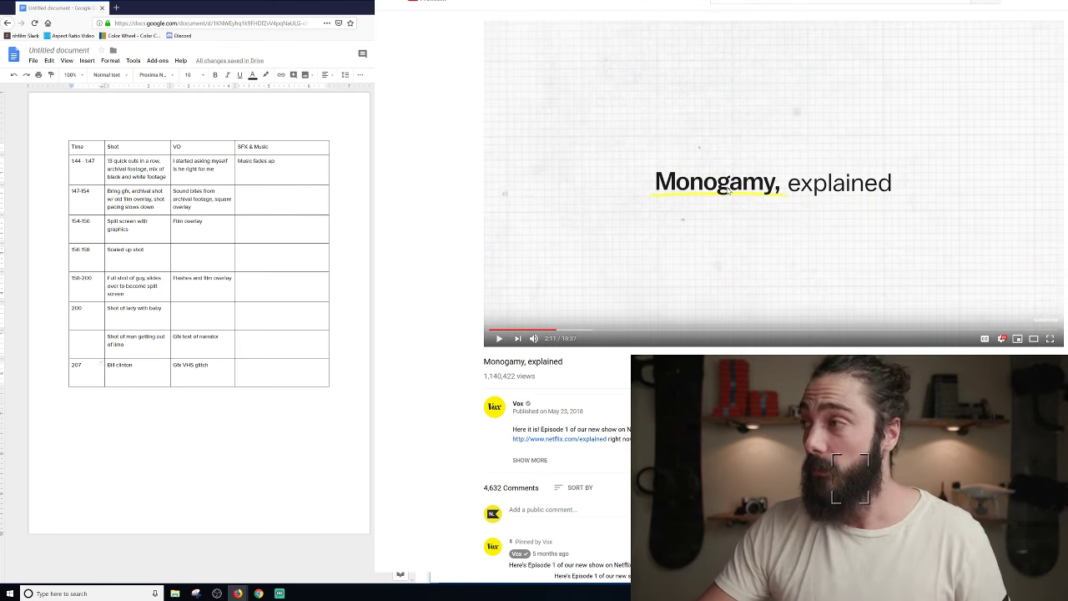
Go back to 1:41, set the playback speed to Normal, and replay the whole sequence through the title at 2:12.
left_click(543, 332)
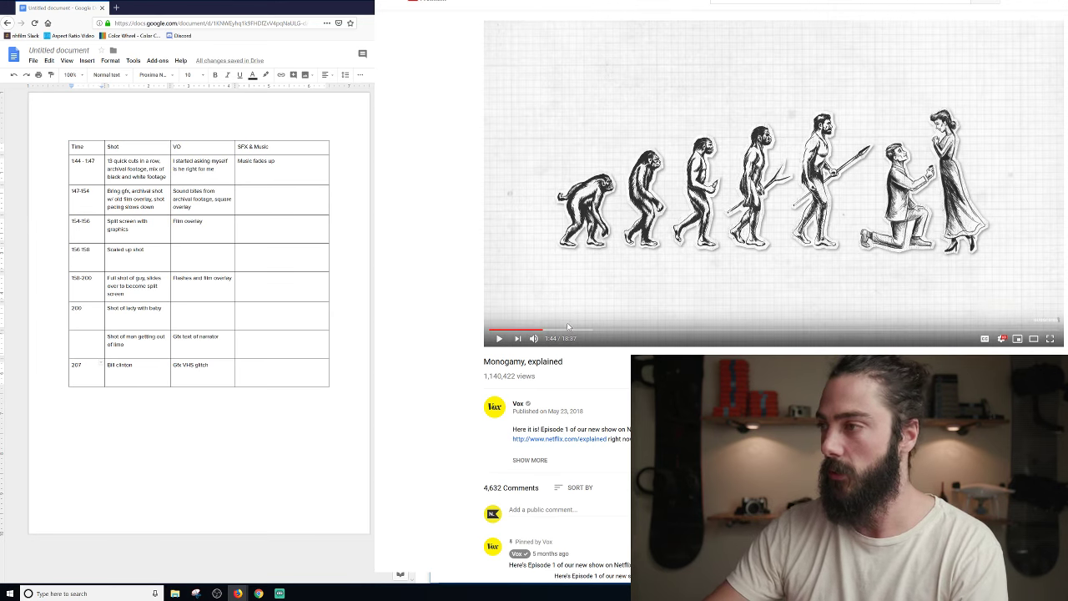
left_click(540, 332)
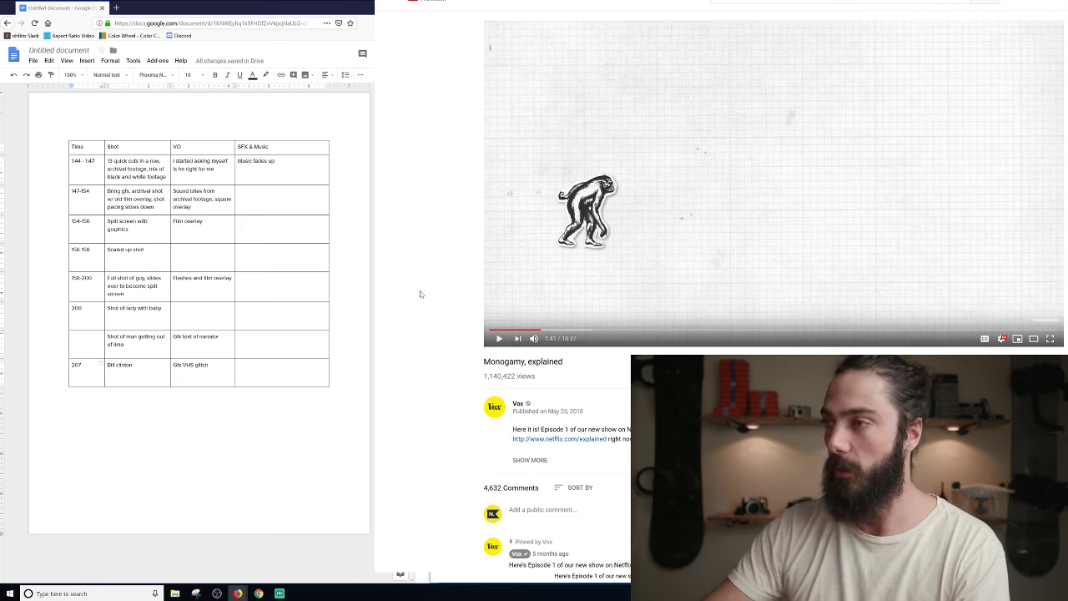
key("Up")
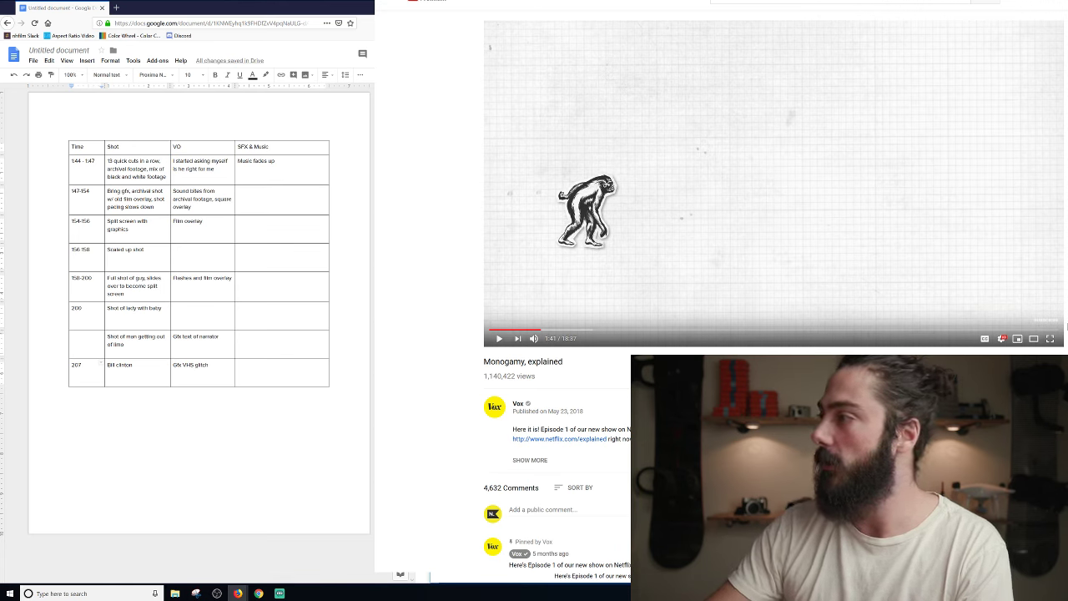
left_click(1003, 339)
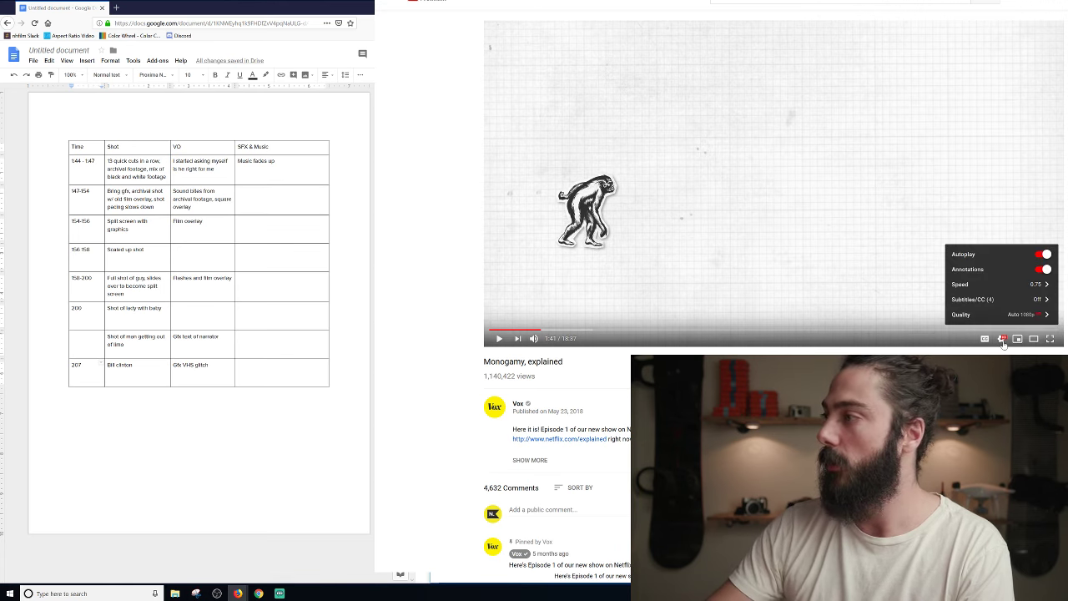
left_click(975, 288)
left_click(973, 272)
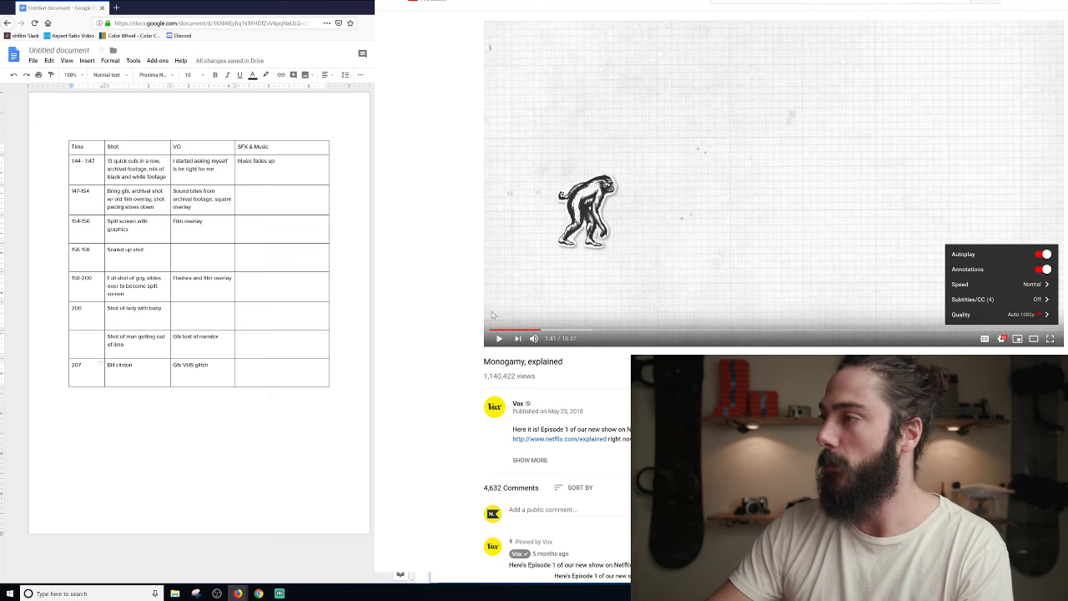
left_click(500, 339)
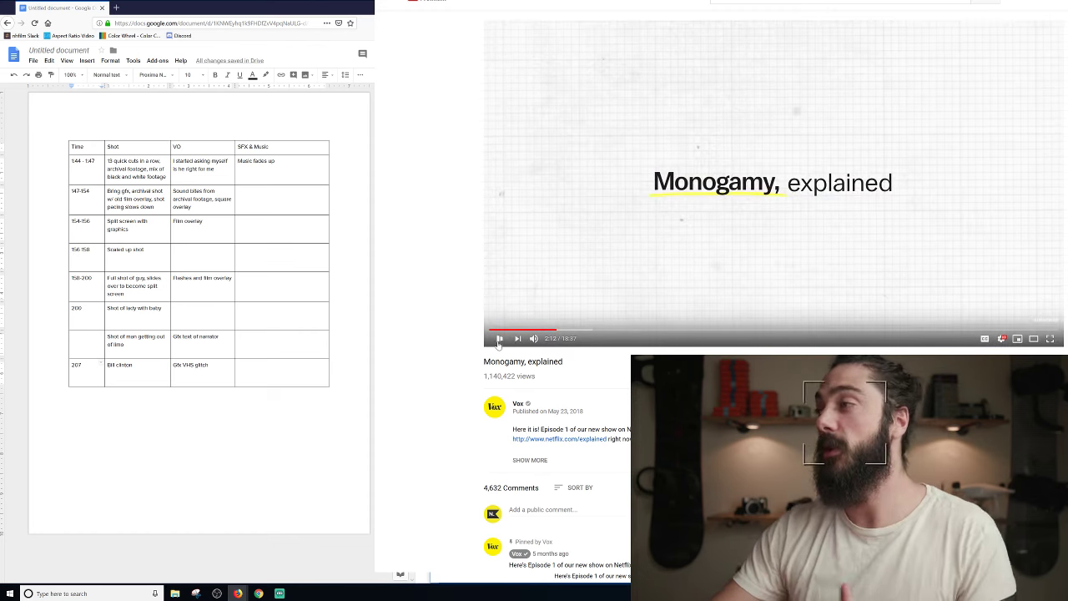
left_click(499, 341)
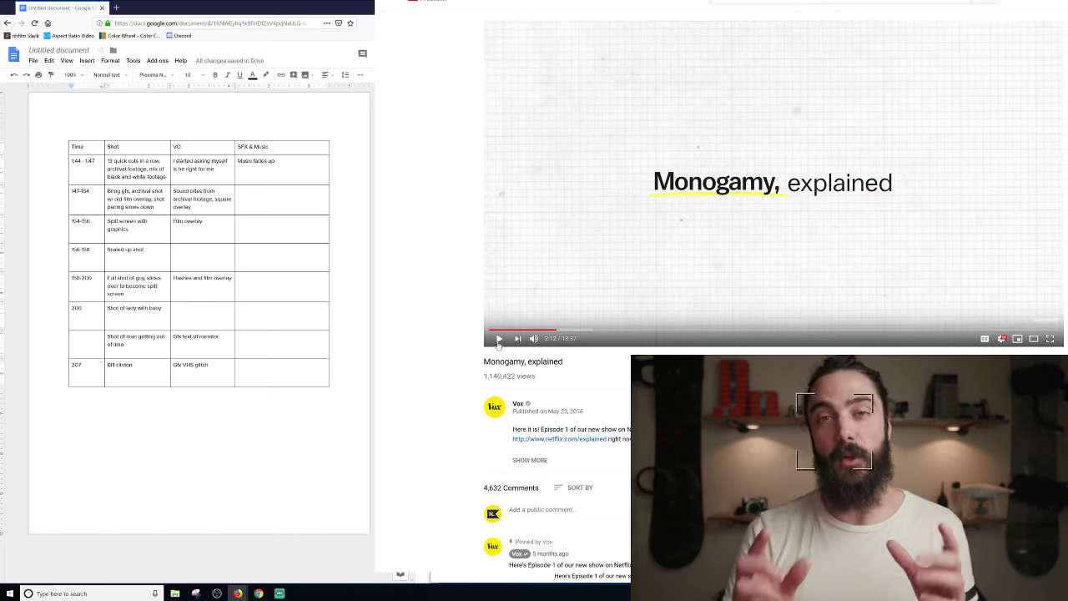